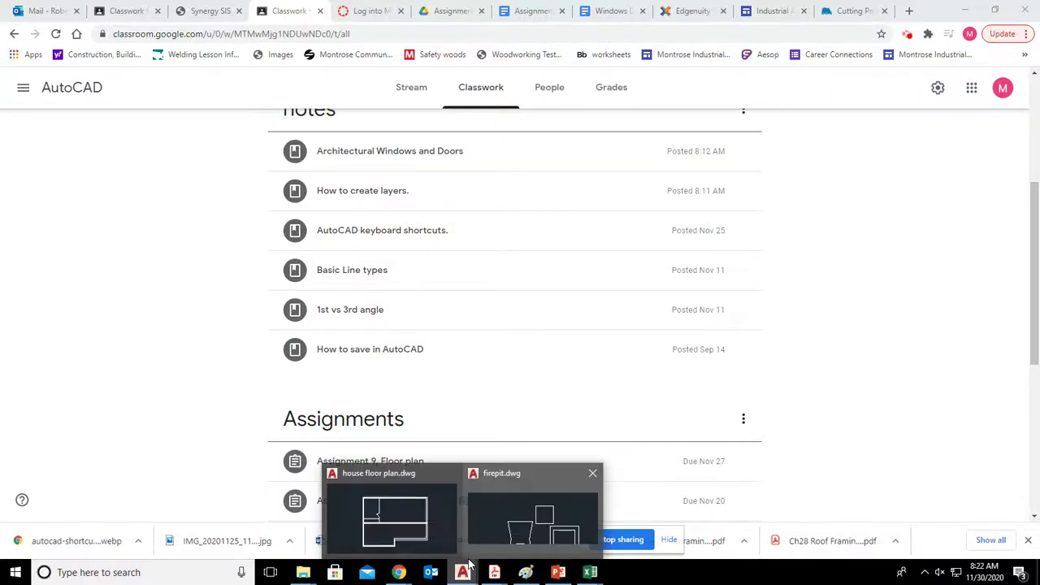
Minimize AutoCAD and go from the Classroom notes to the Windows Doors document.
{"action": "left_click", "coordinate": [431, 528]}
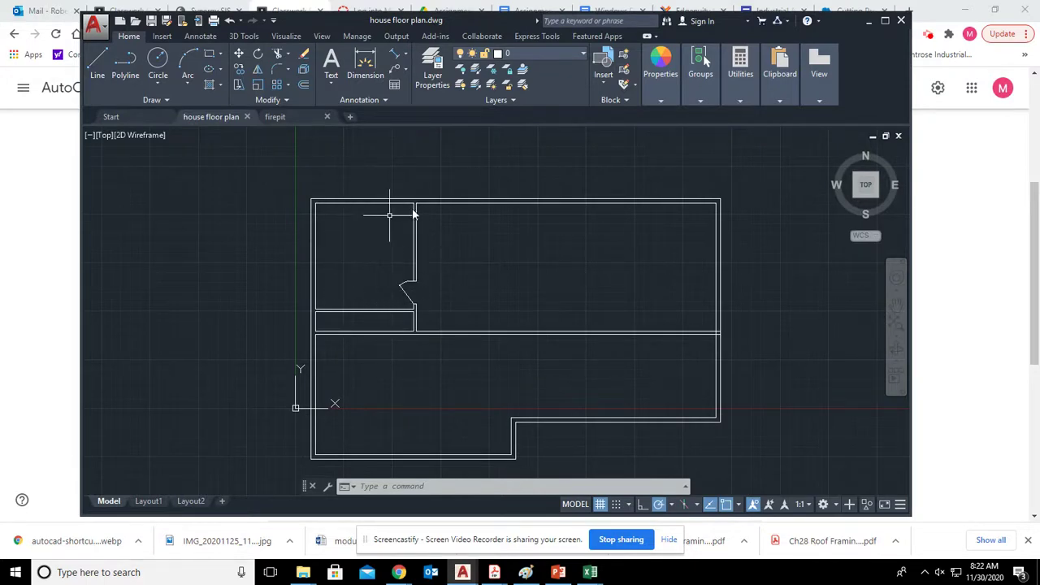
{"action": "left_click", "coordinate": [869, 24]}
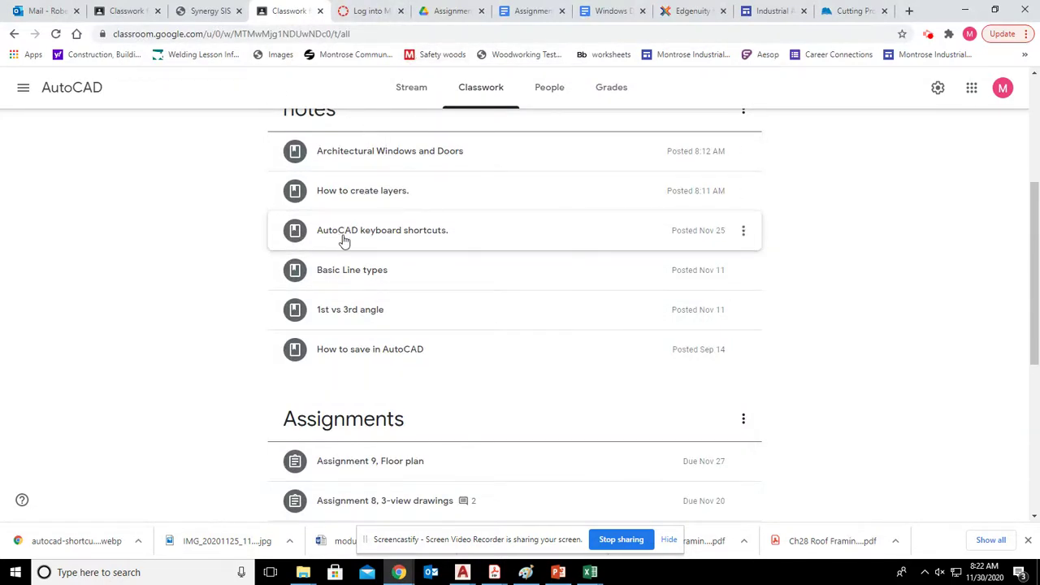
{"action": "scroll", "coordinate": [488, 244], "scroll_direction": "up", "scroll_amount": 1}
{"action": "scroll", "coordinate": [309, 195], "scroll_direction": "up", "scroll_amount": 2}
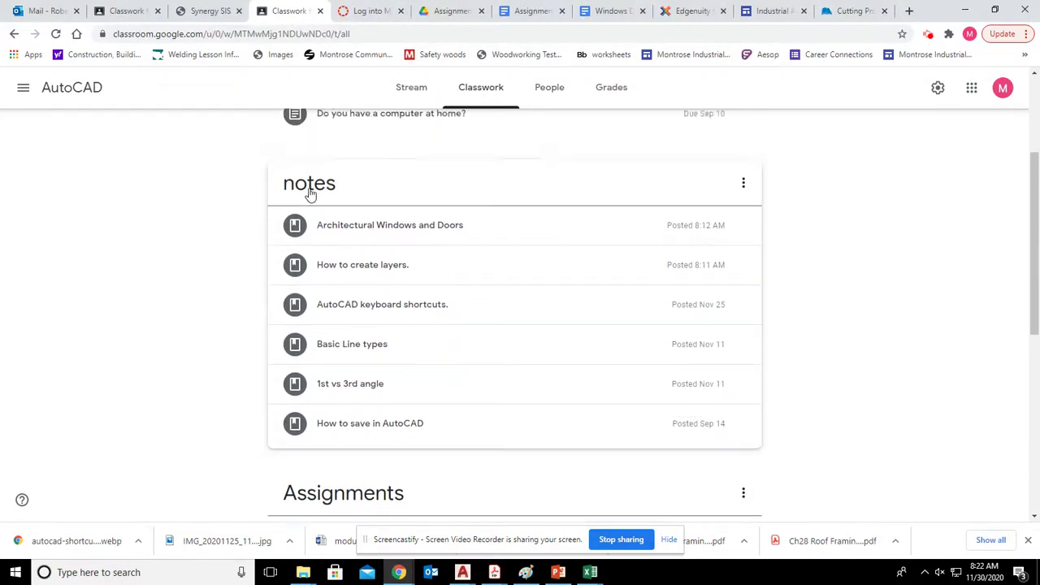
{"action": "scroll", "coordinate": [392, 358], "scroll_direction": "down", "scroll_amount": 3}
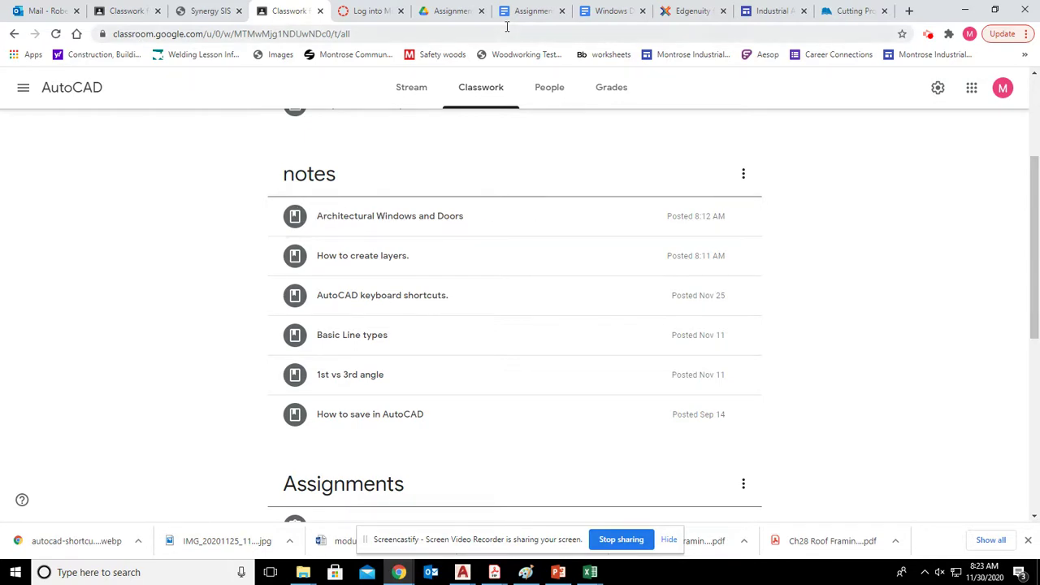
{"action": "left_click", "coordinate": [586, 10]}
Scroll the Windows Doors sheet down to the Bifold, Accordian-Fold and Swinging Door symbols.
{"action": "scroll", "coordinate": [403, 312], "scroll_direction": "up", "scroll_amount": 3, "text": "ctrl"}
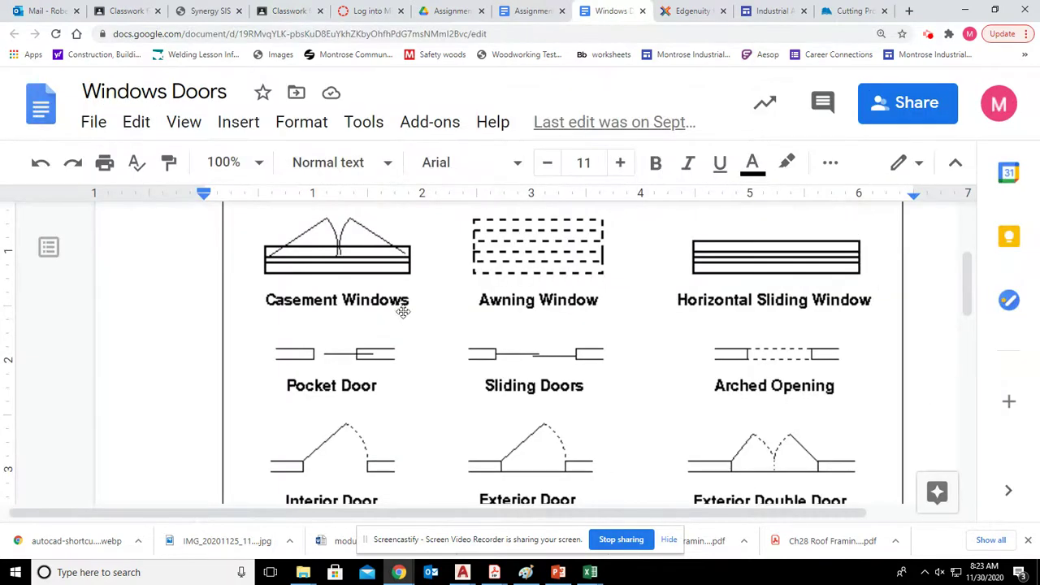
{"action": "scroll", "coordinate": [590, 351], "scroll_direction": "up", "scroll_amount": 1}
{"action": "scroll", "coordinate": [701, 337], "scroll_direction": "down", "scroll_amount": 2}
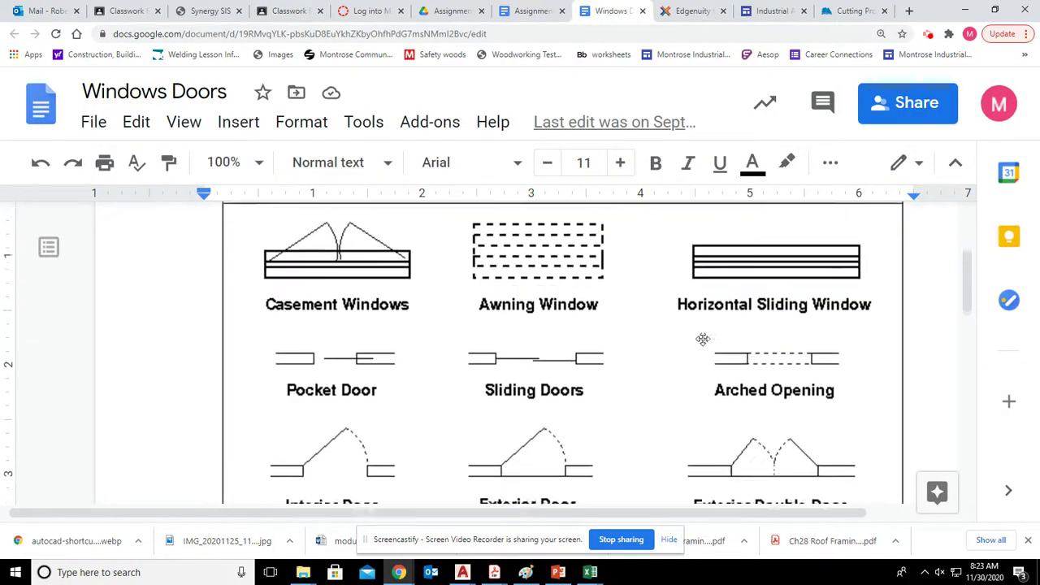
{"action": "scroll", "coordinate": [703, 339], "scroll_direction": "down", "scroll_amount": 2}
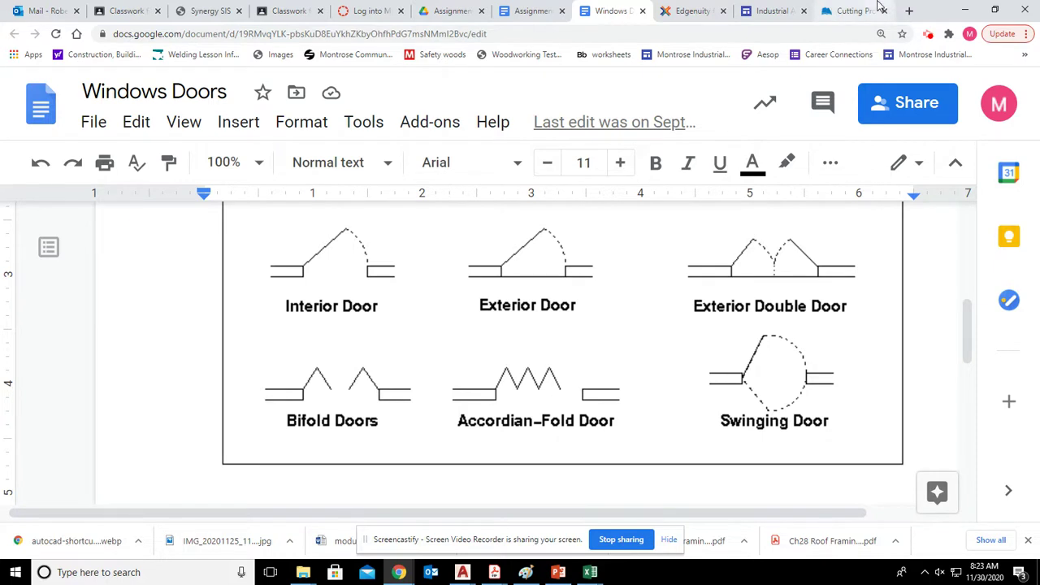
Search Google Images for 'bifold closet doors' and enlarge one of the photos.
{"action": "left_click", "coordinate": [909, 10]}
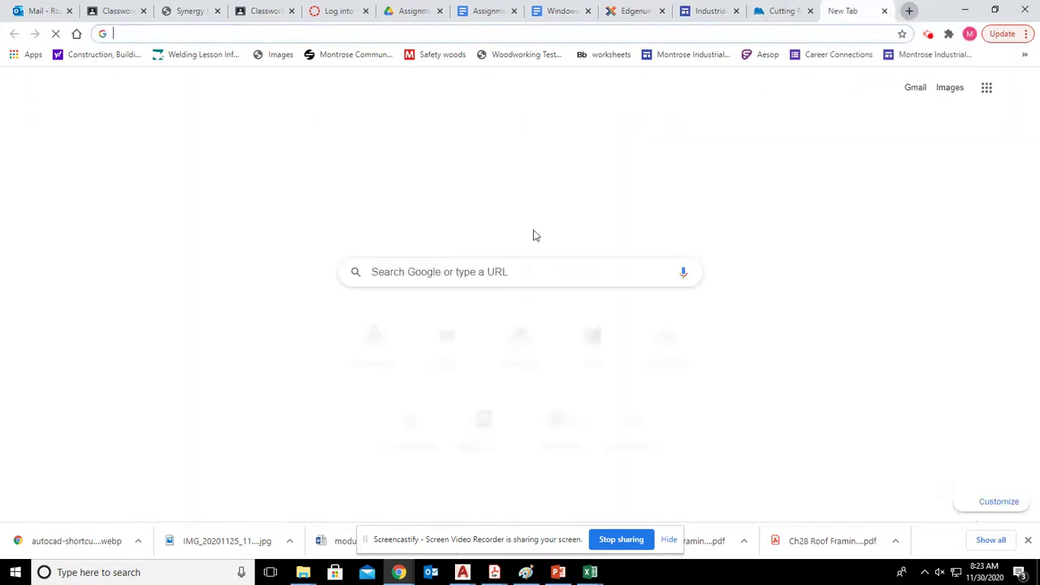
{"action": "left_click", "coordinate": [447, 276]}
{"action": "type", "text": "bifold"}
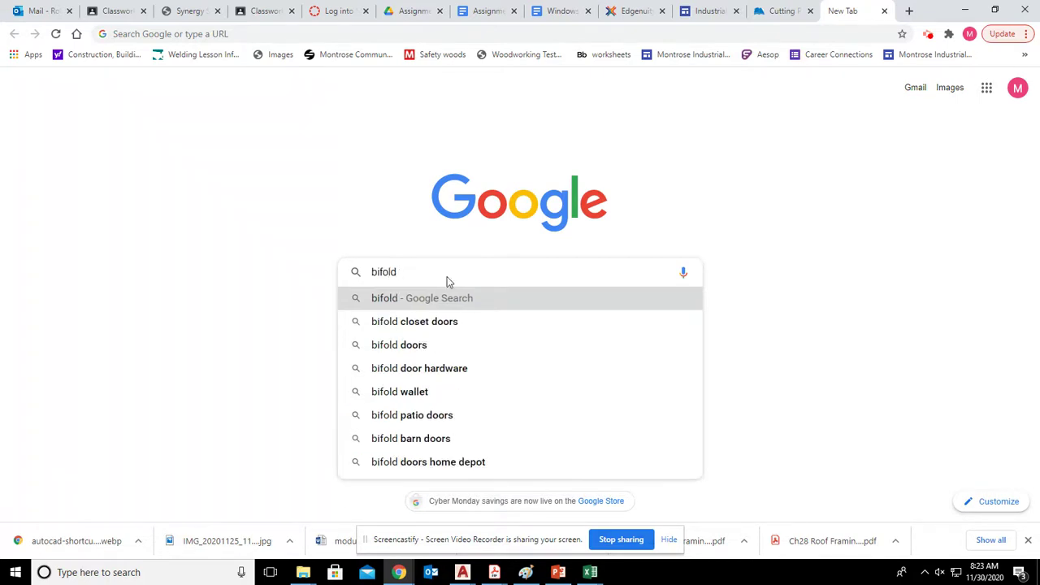
{"action": "key", "text": "Down"}
{"action": "key", "text": "Return"}
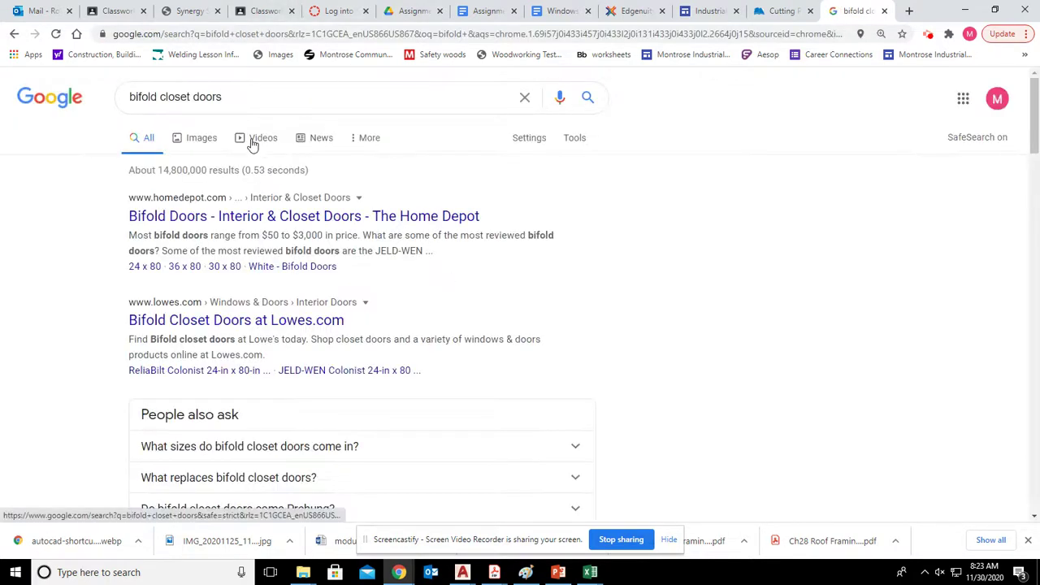
{"action": "left_click", "coordinate": [199, 139]}
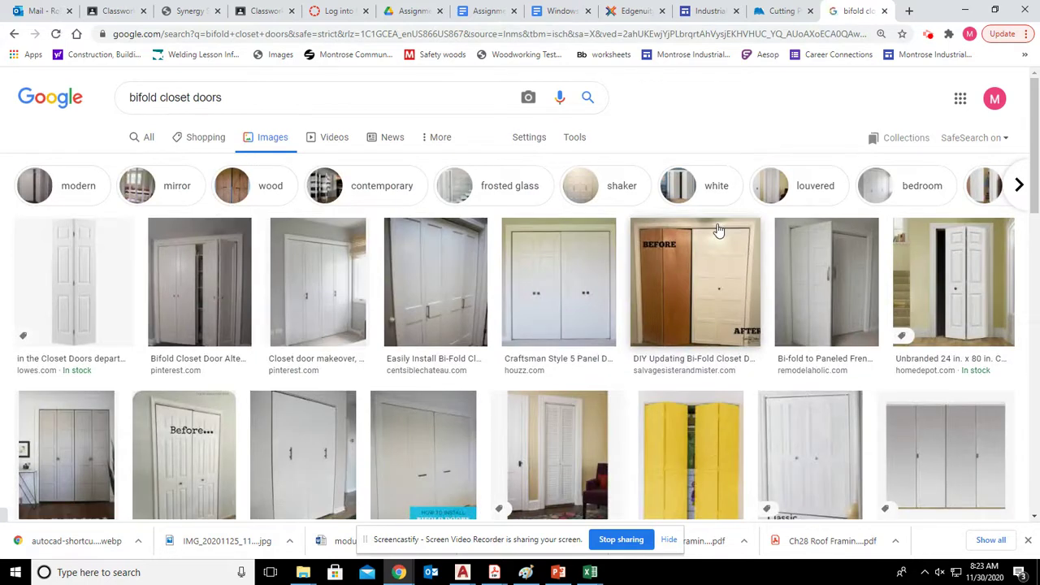
{"action": "left_click", "coordinate": [199, 281]}
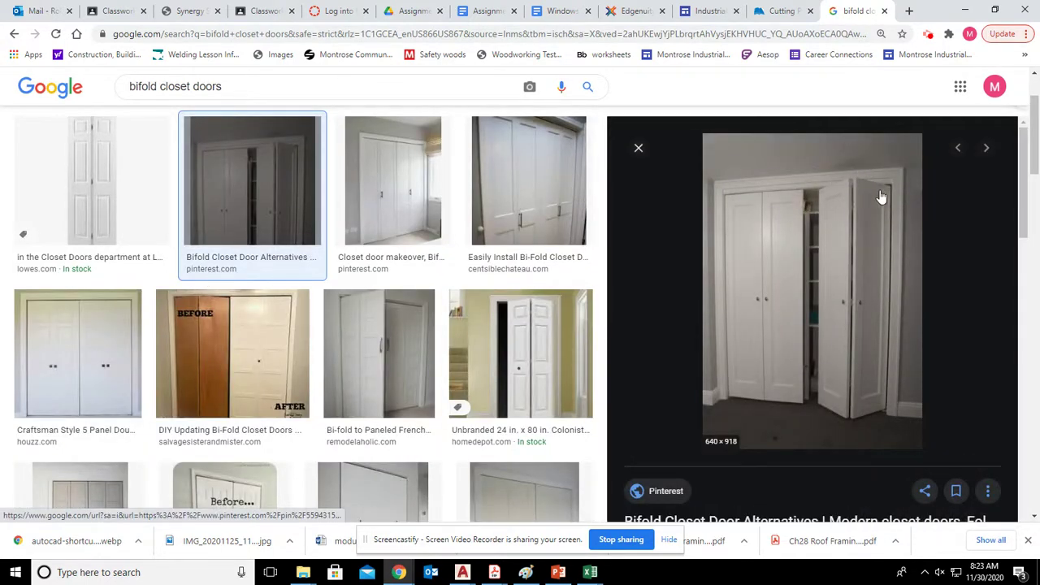
Close the image search and scroll back up to the Casement Window and Pocket Door symbols.
{"action": "left_click", "coordinate": [884, 11]}
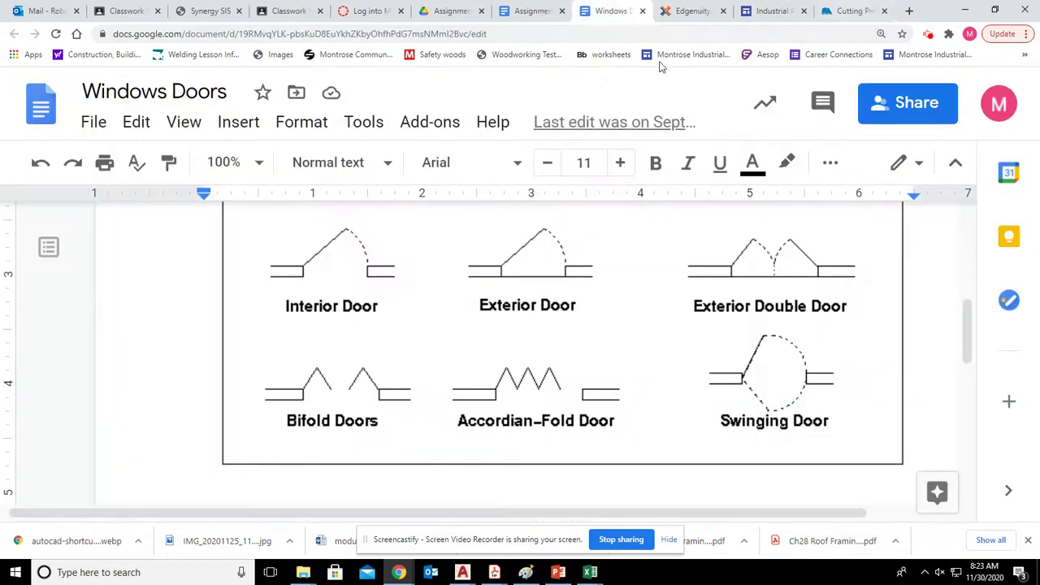
{"action": "scroll", "coordinate": [490, 316], "scroll_direction": "up", "scroll_amount": 3}
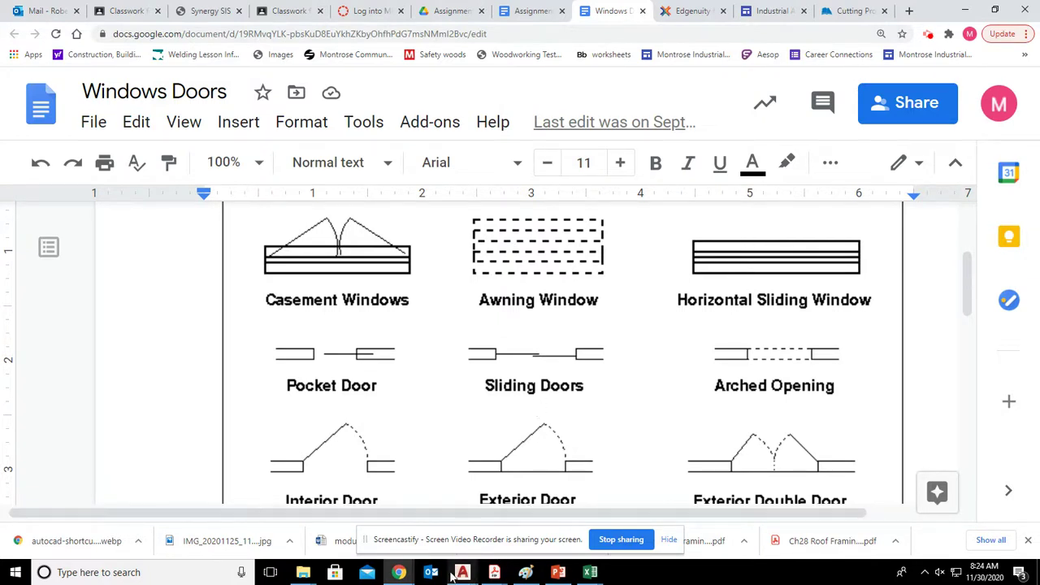
{"action": "mouse_move", "coordinate": [462, 573]}
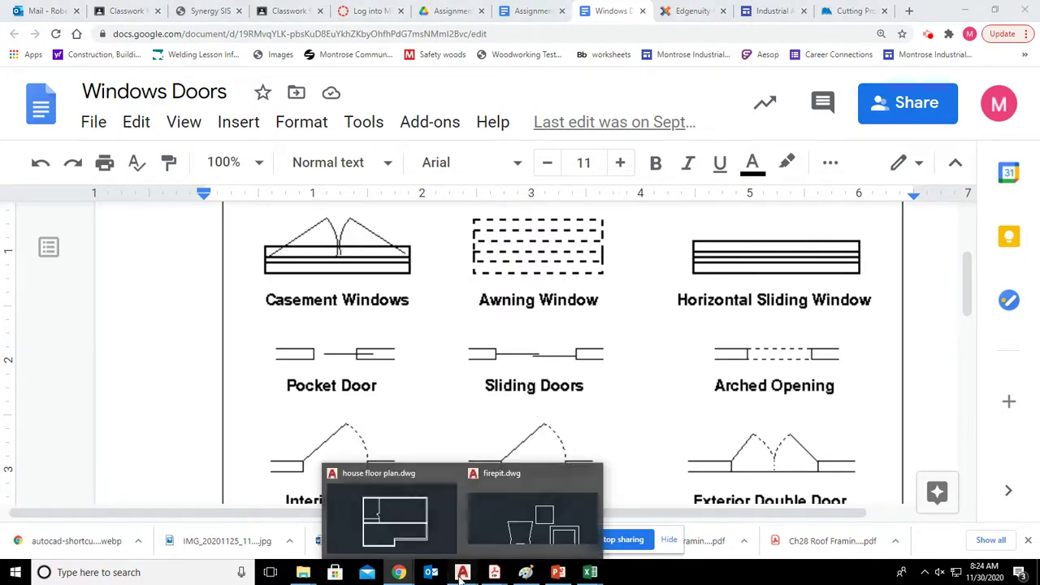
Maximize house floor plan.dwg, browse the Insert blocks gallery, and return to the Home tab.
{"action": "left_click", "coordinate": [412, 528]}
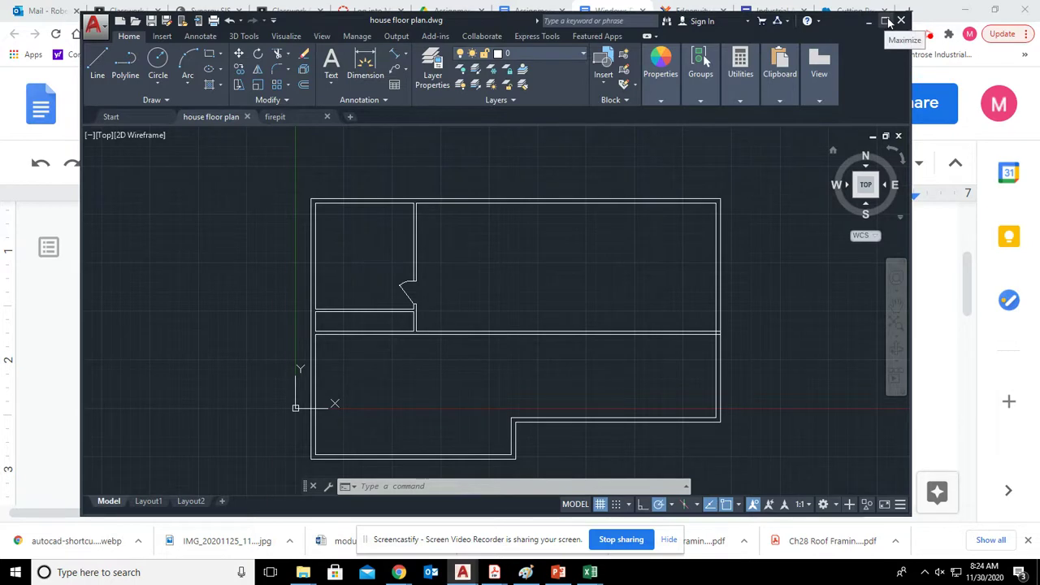
{"action": "left_click", "coordinate": [887, 21]}
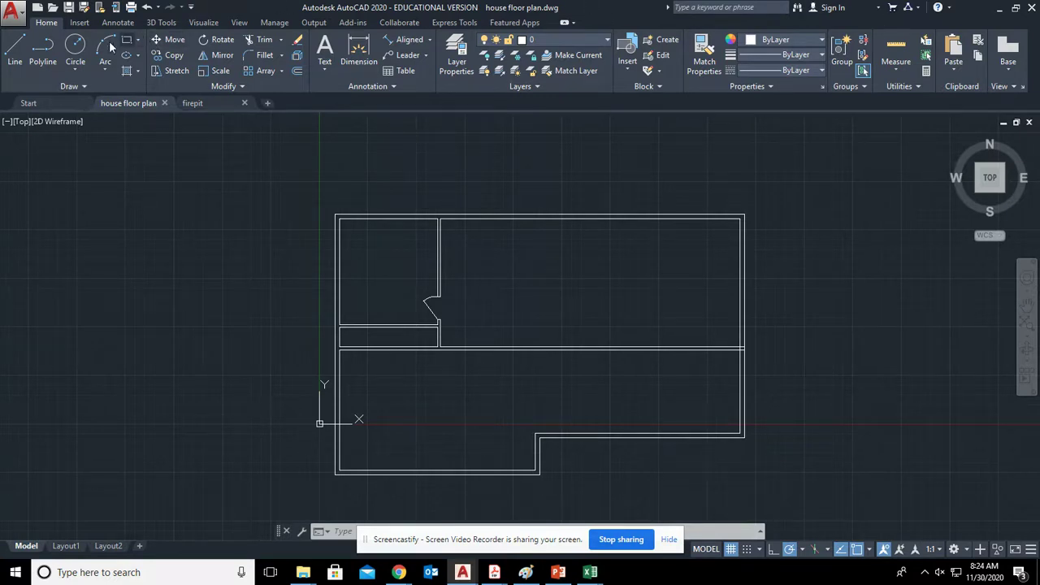
{"action": "left_click", "coordinate": [81, 24]}
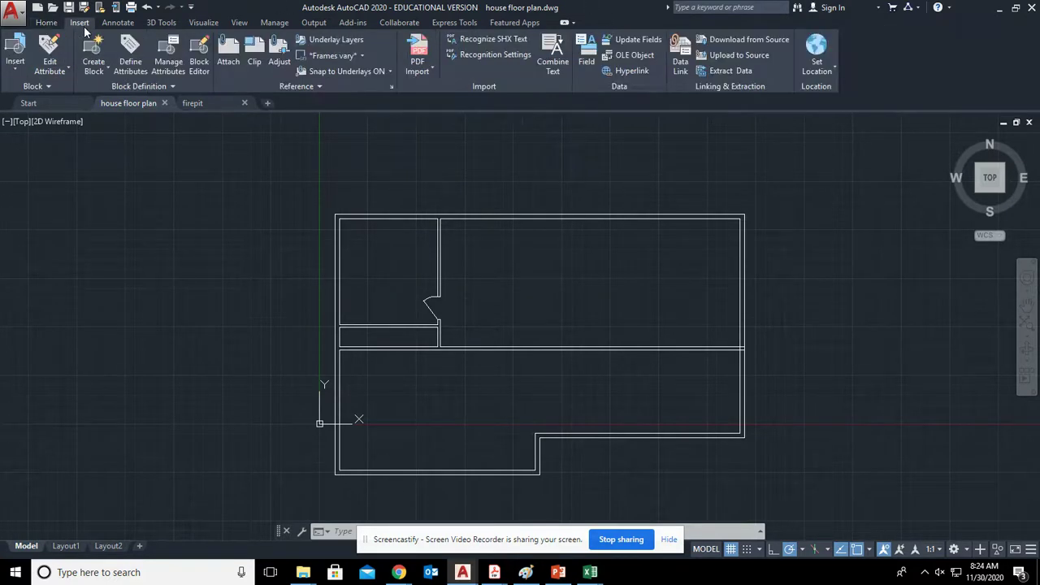
{"action": "left_click", "coordinate": [16, 59]}
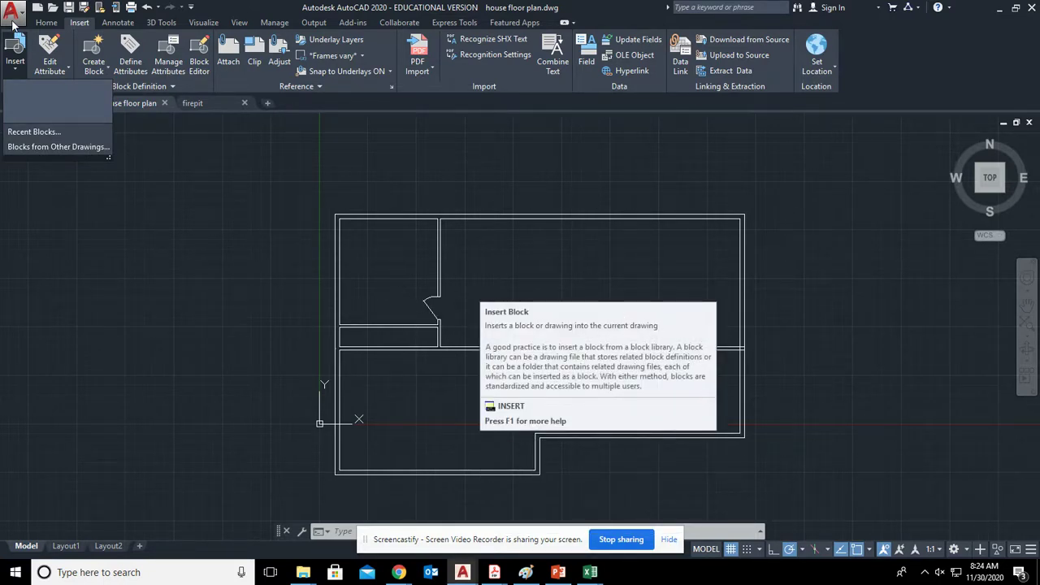
{"action": "left_click", "coordinate": [46, 23]}
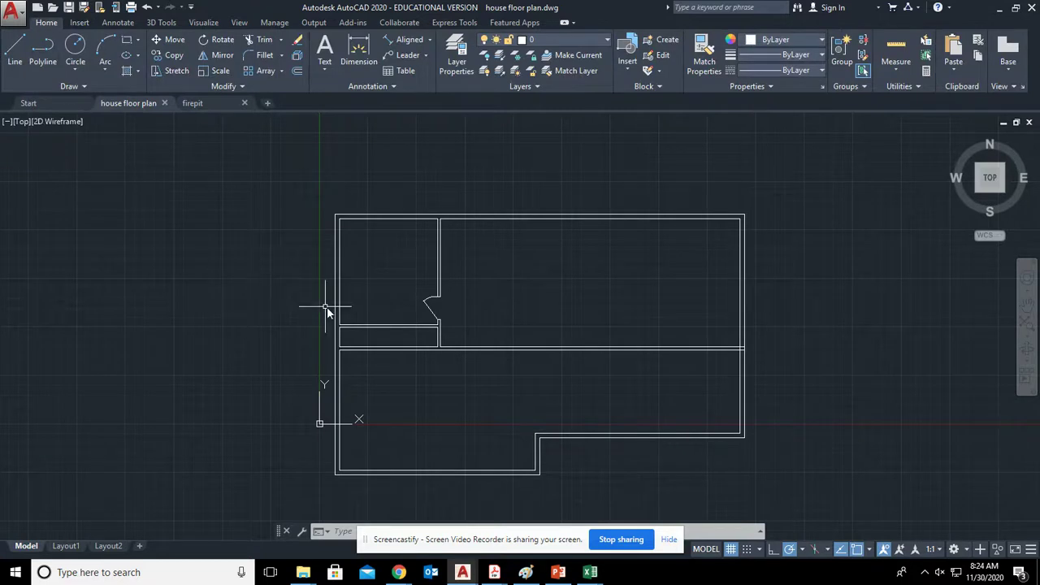
{"action": "scroll", "coordinate": [416, 233], "scroll_direction": "up", "scroll_amount": 3}
{"action": "scroll", "coordinate": [391, 232], "scroll_direction": "down", "scroll_amount": 3}
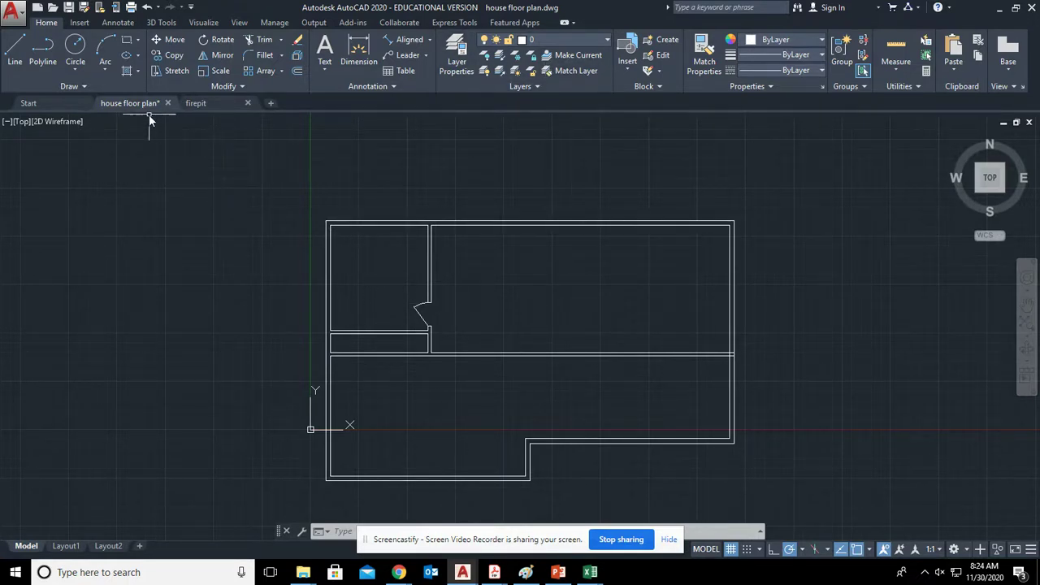
Bring Chrome forward and switch to the Assignment 9 Floor plan document.
{"action": "mouse_move", "coordinate": [399, 570]}
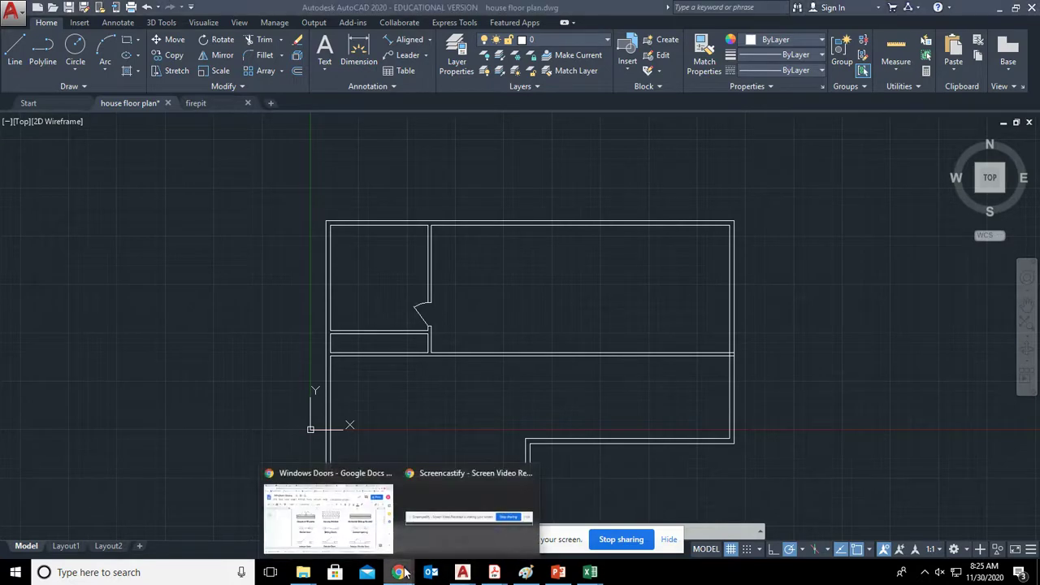
{"action": "left_click", "coordinate": [340, 533]}
{"action": "left_click", "coordinate": [532, 11]}
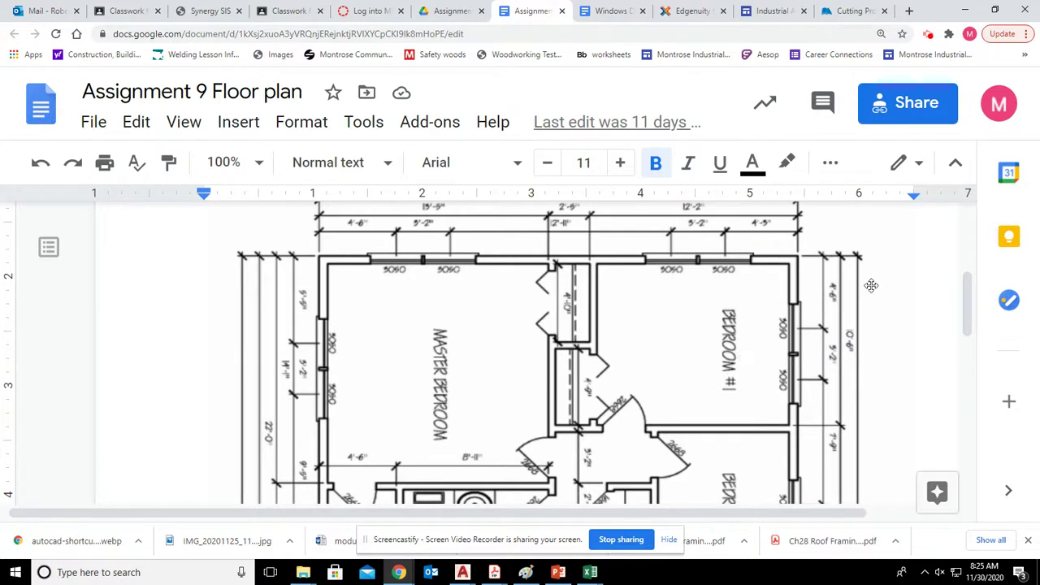
Draw a 4'-6" line along the top wall from the outer wall's top-left corner.
{"action": "mouse_move", "coordinate": [479, 570]}
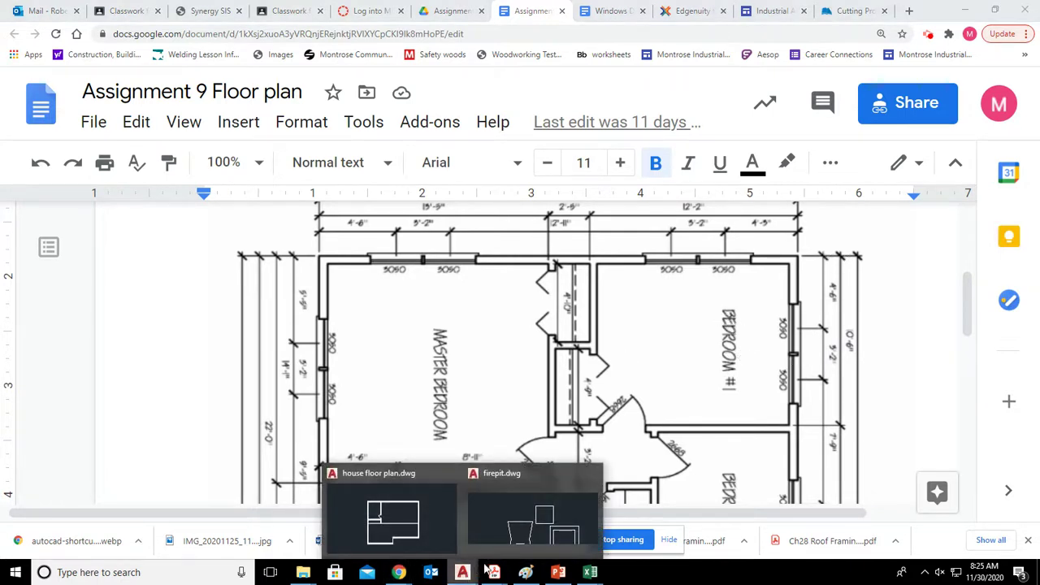
{"action": "left_click", "coordinate": [431, 530]}
{"action": "scroll", "coordinate": [362, 244], "scroll_direction": "up", "scroll_amount": 5}
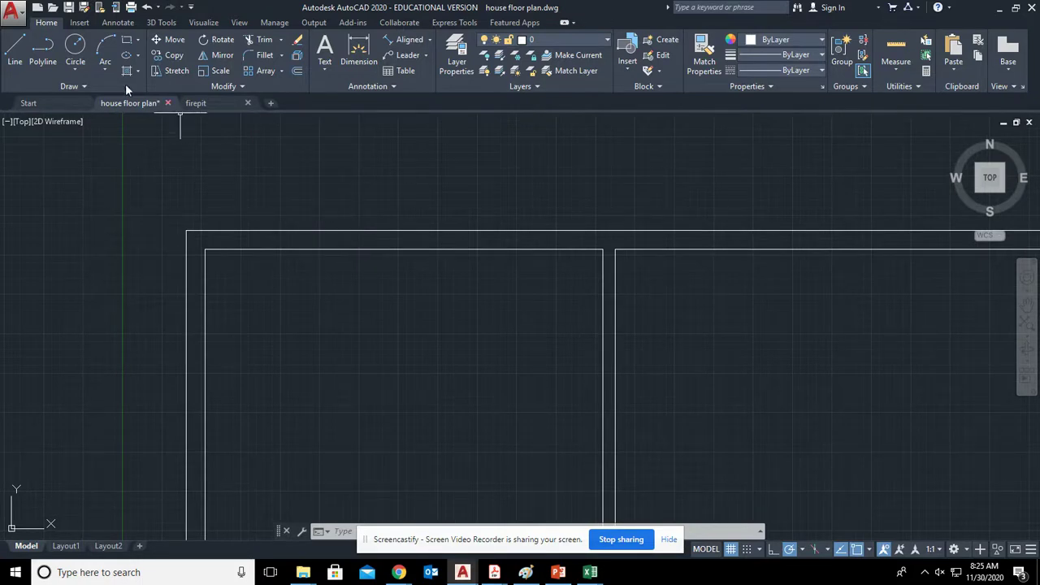
{"action": "left_click", "coordinate": [12, 49]}
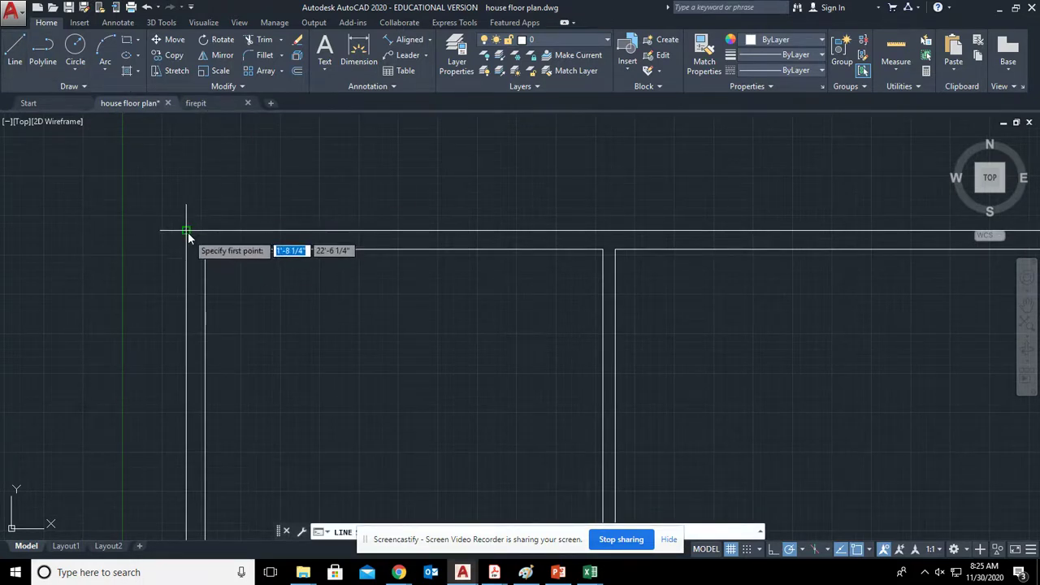
{"action": "left_click", "coordinate": [187, 231]}
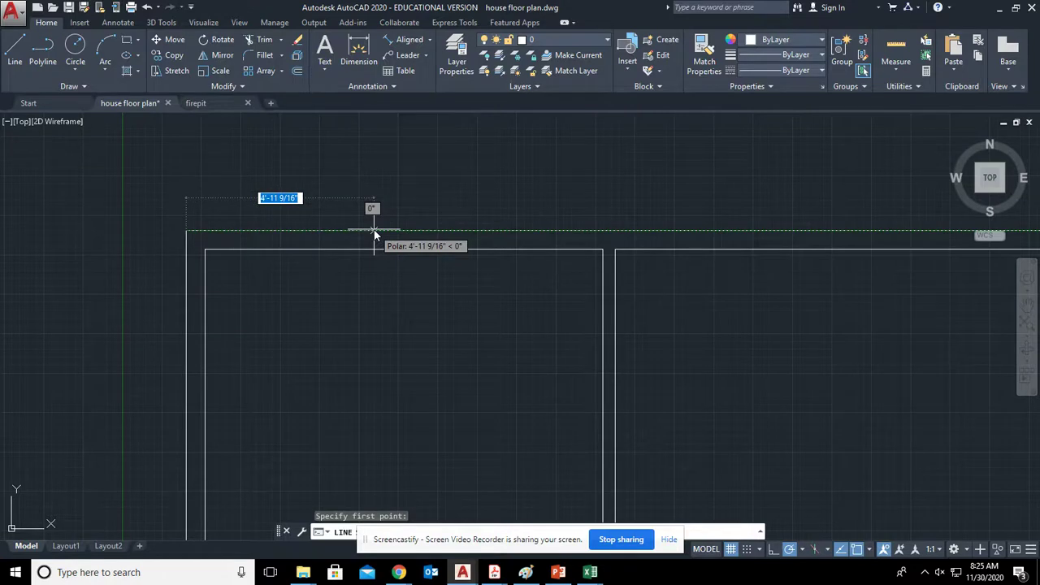
{"action": "type", "text": "4"}
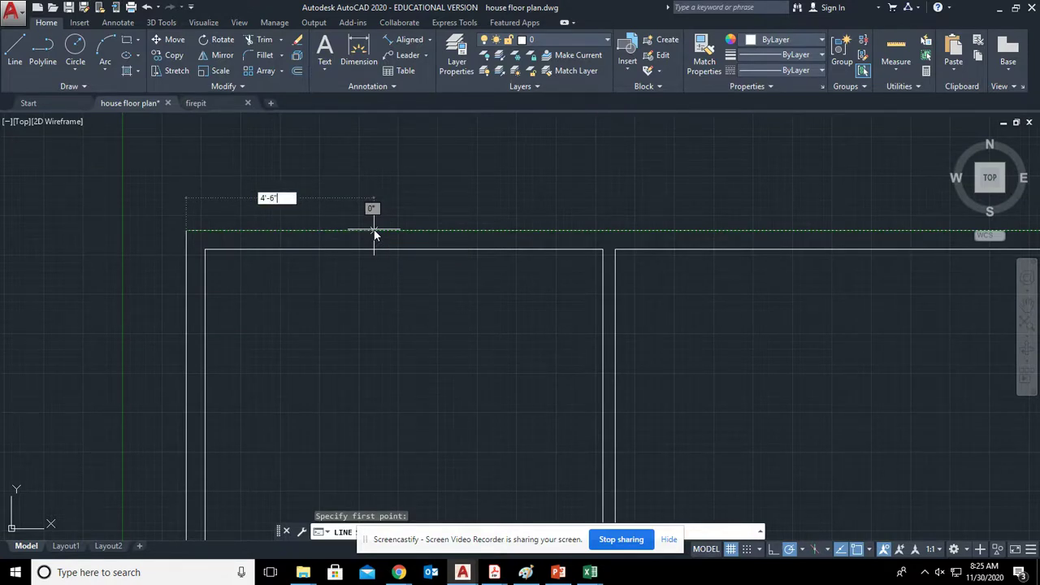
{"action": "type", "text": "'-6\""}
{"action": "key", "text": "Return"}
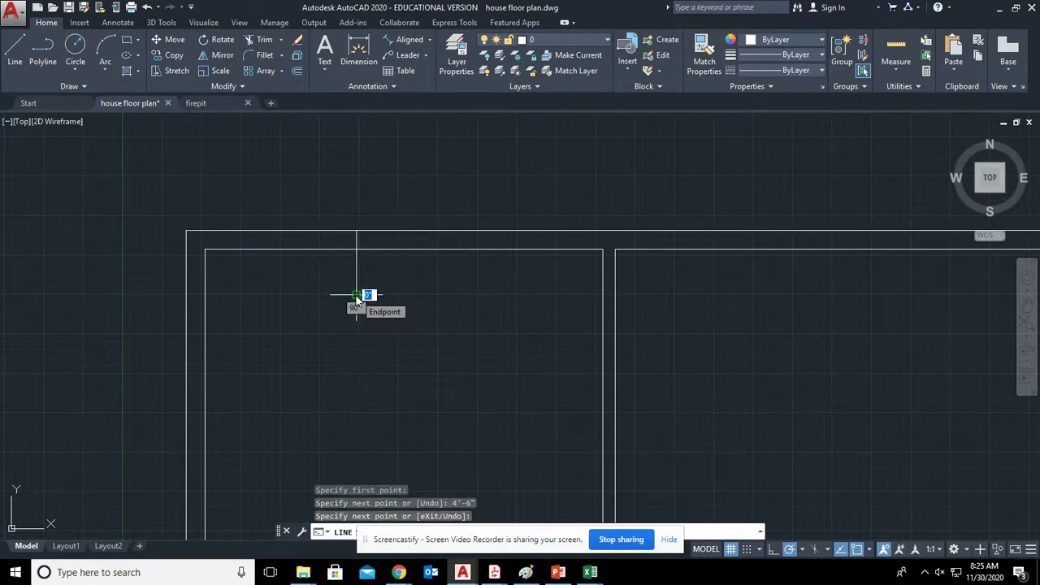
{"action": "left_click", "coordinate": [357, 294]}
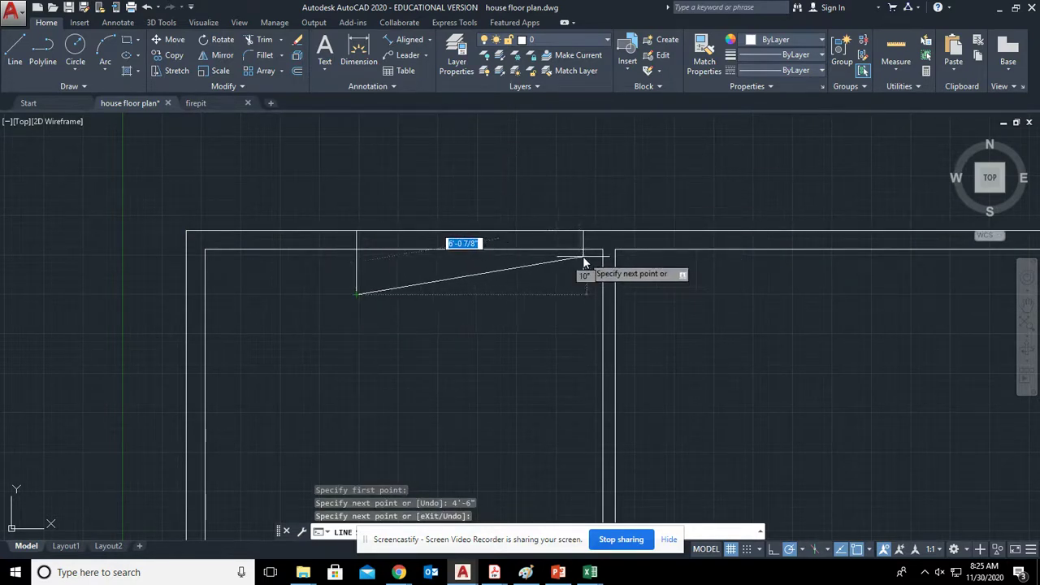
{"action": "key", "text": "Escape"}
{"action": "key", "text": "Escape"}
Erase the stray line segment on the top wall.
{"action": "left_click", "coordinate": [128, 194]}
{"action": "mouse_move", "coordinate": [297, 194]}
{"action": "left_mouse_down"}
{"action": "mouse_move", "coordinate": [357, 265]}
{"action": "mouse_move", "coordinate": [231, 268]}
{"action": "left_mouse_up"}
{"action": "key", "text": "Delete"}
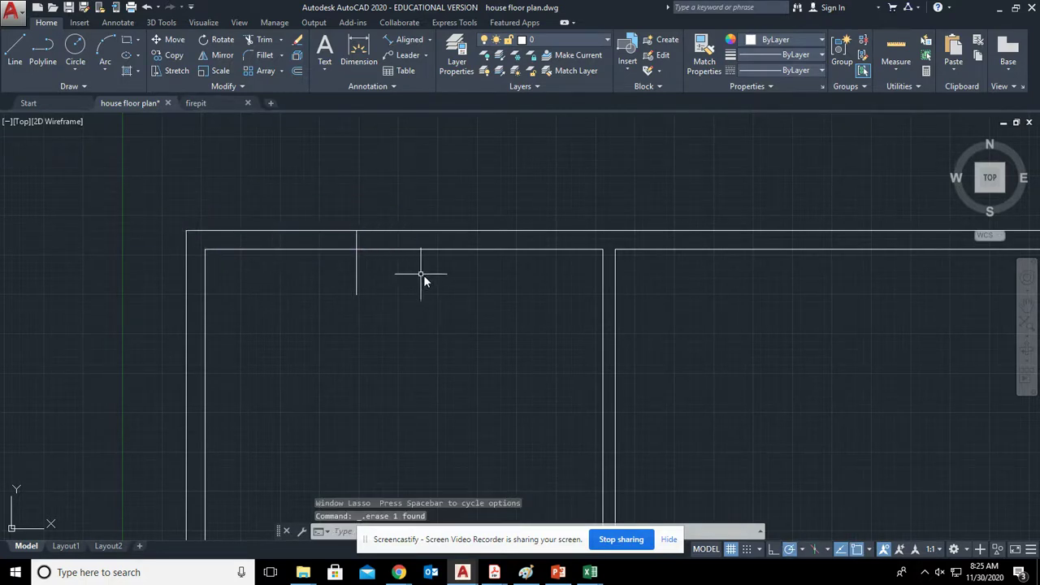
Offset the vertical opening line 18 inches to its left and right.
{"action": "left_click", "coordinate": [296, 71]}
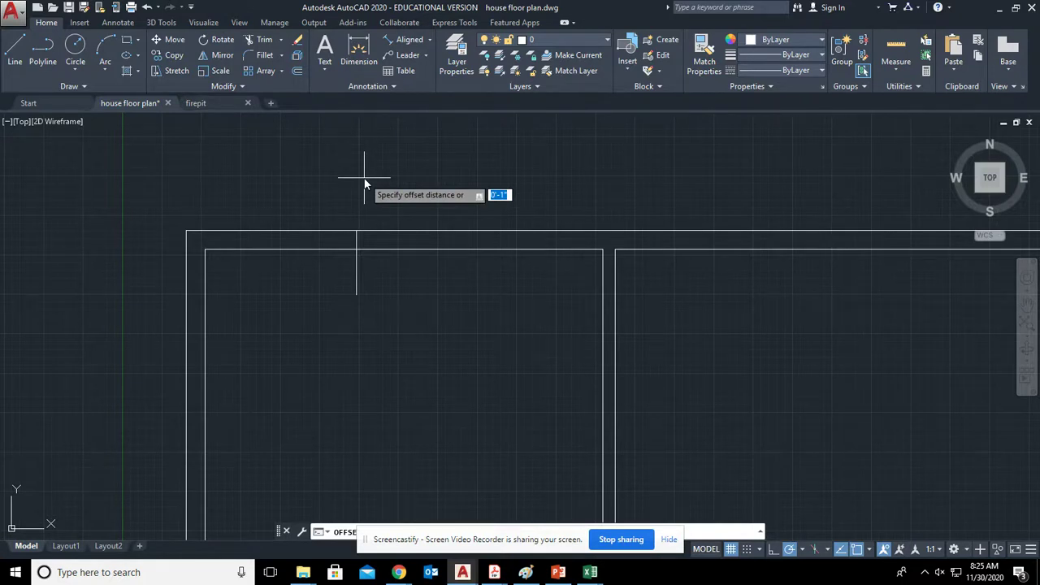
{"action": "type", "text": "18"}
{"action": "key", "text": "Return"}
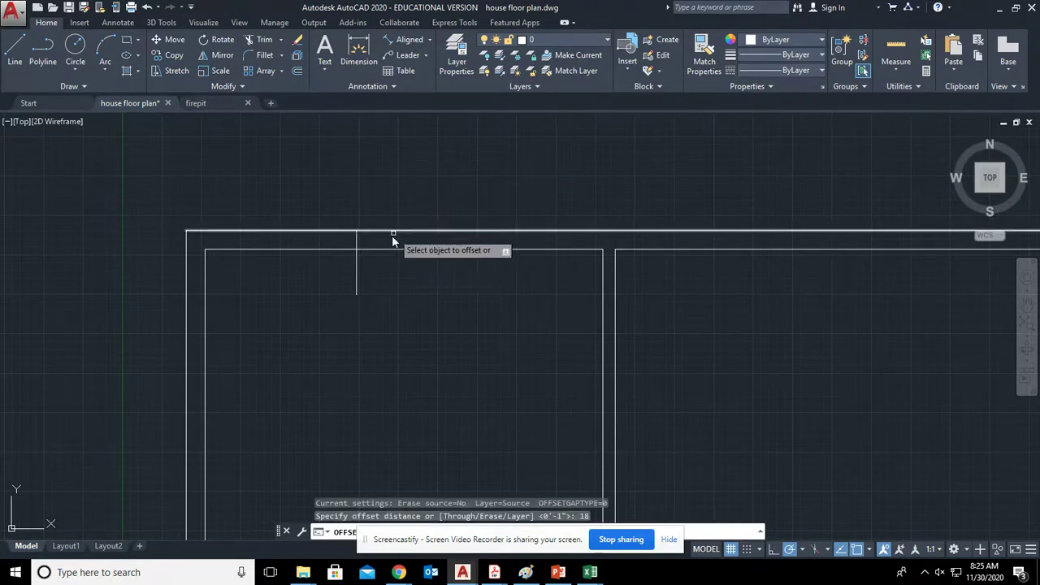
{"action": "left_click", "coordinate": [358, 246]}
{"action": "left_click", "coordinate": [298, 242]}
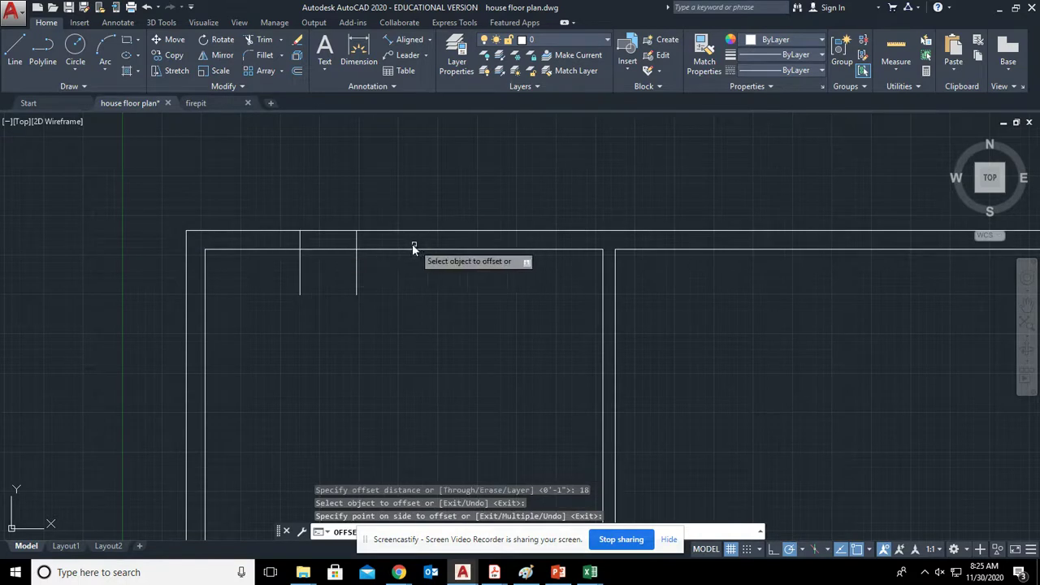
{"action": "left_click", "coordinate": [358, 240]}
{"action": "left_click", "coordinate": [442, 242]}
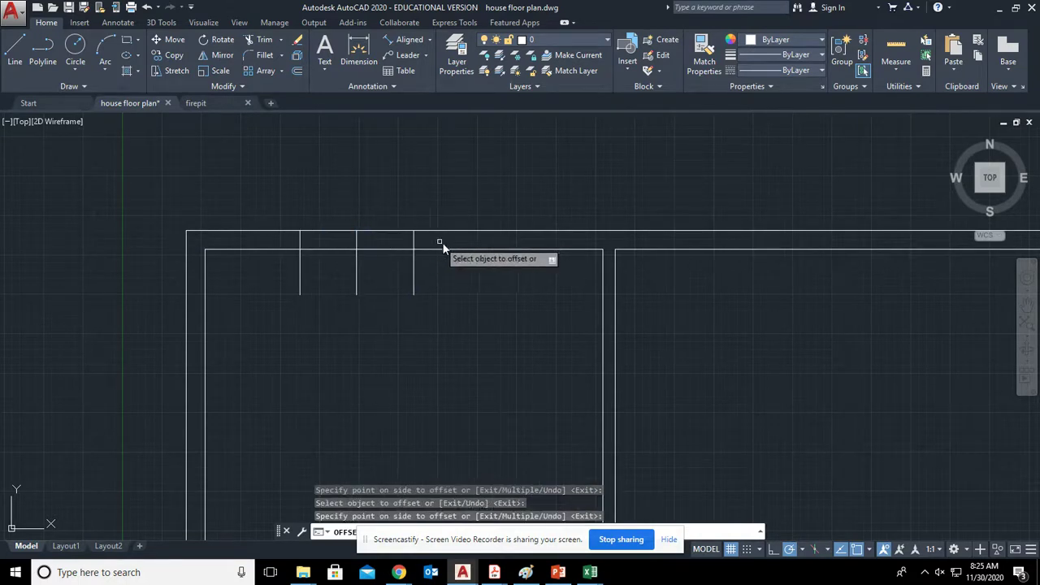
{"action": "left_click", "coordinate": [358, 244]}
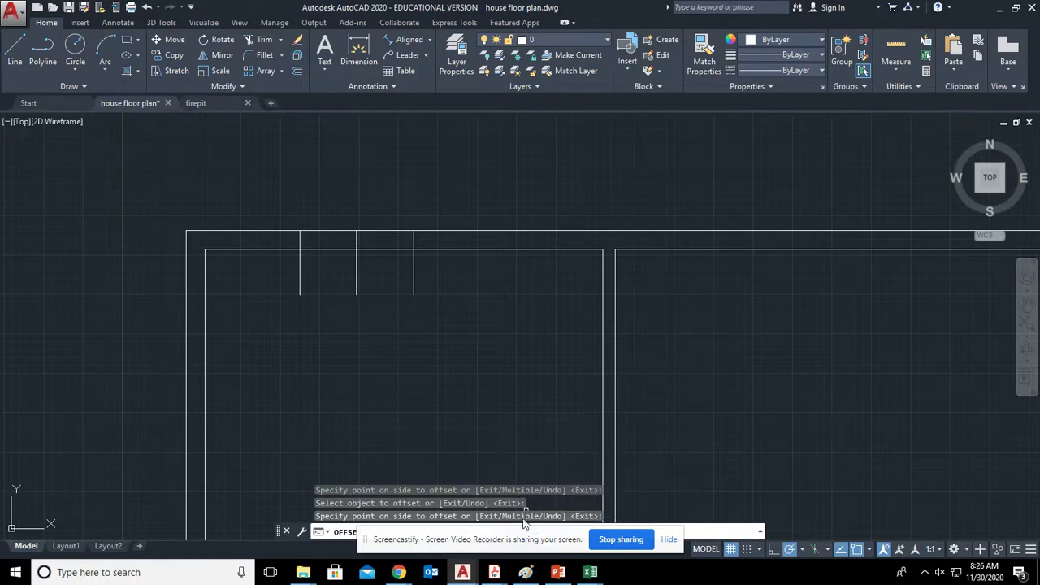
Check the Assignment 9 Floor plan reference, then return to the drawing.
{"action": "left_click", "coordinate": [403, 572]}
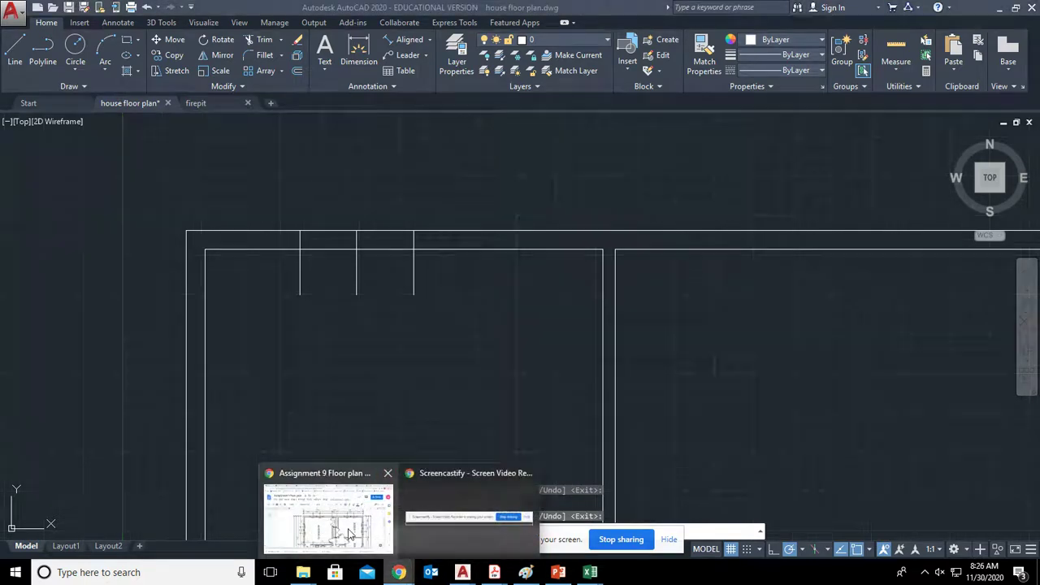
{"action": "left_click", "coordinate": [351, 534]}
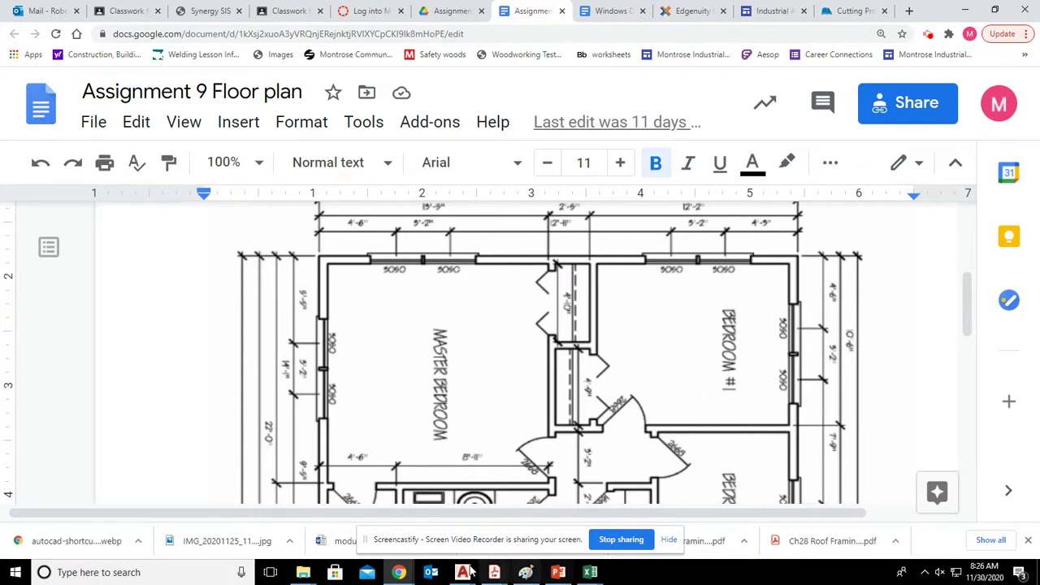
{"action": "mouse_move", "coordinate": [462, 572]}
{"action": "left_click", "coordinate": [426, 543]}
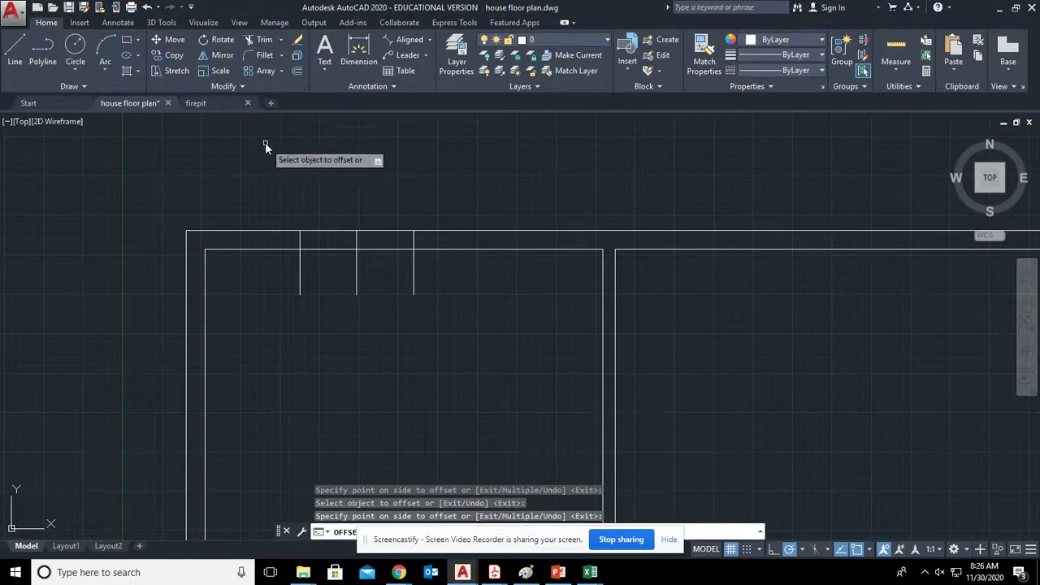
Offset the vertical line 3'-2" to the right.
{"action": "left_click", "coordinate": [300, 71]}
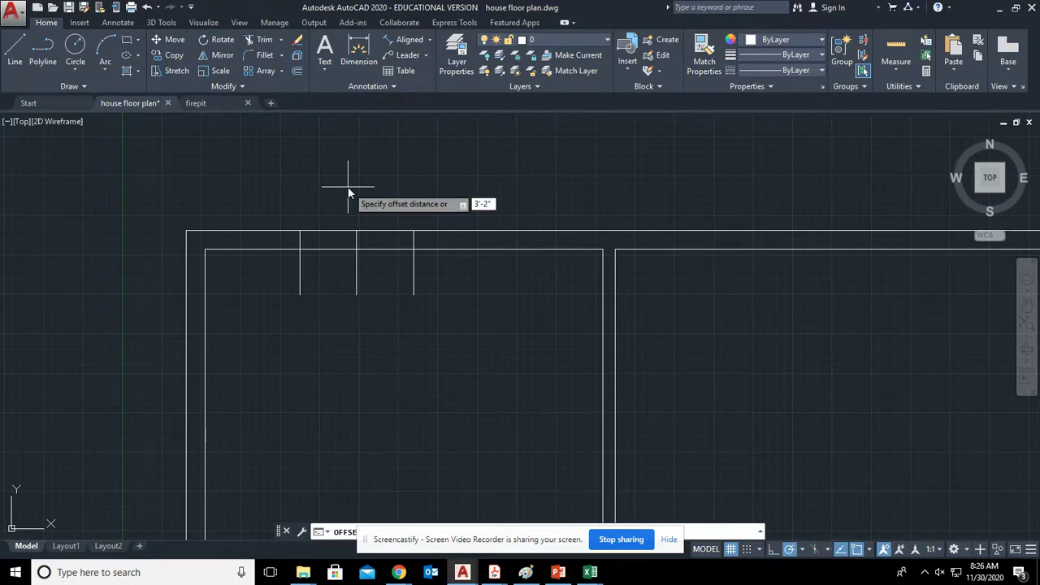
{"action": "type", "text": "3'-2\""}
{"action": "key", "text": "Return"}
{"action": "left_click", "coordinate": [357, 270]}
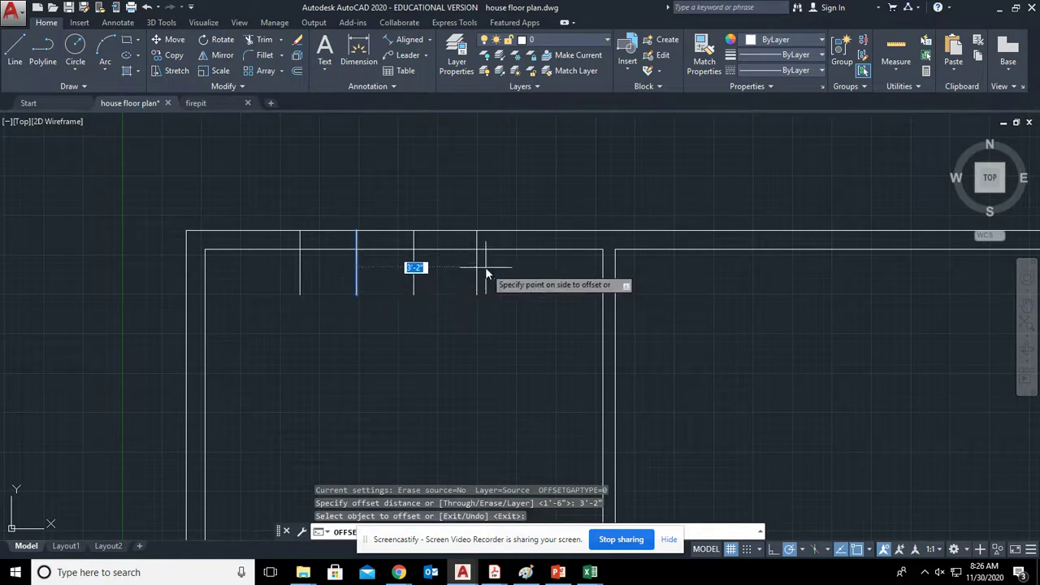
{"action": "left_click", "coordinate": [488, 276]}
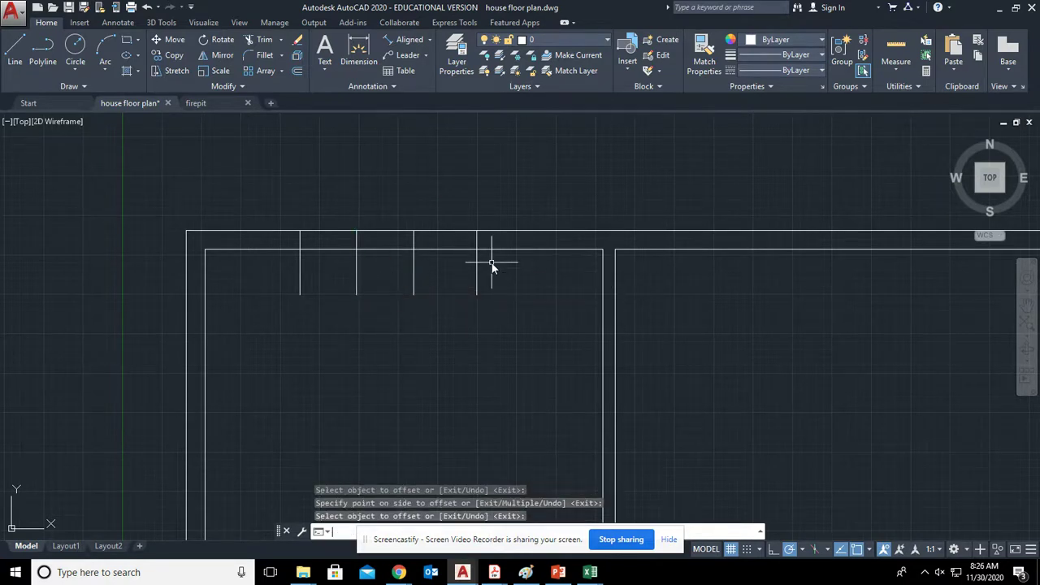
Offset the new vertical line 18 inches to both sides.
{"action": "key", "text": "Return"}
{"action": "key", "text": "Return"}
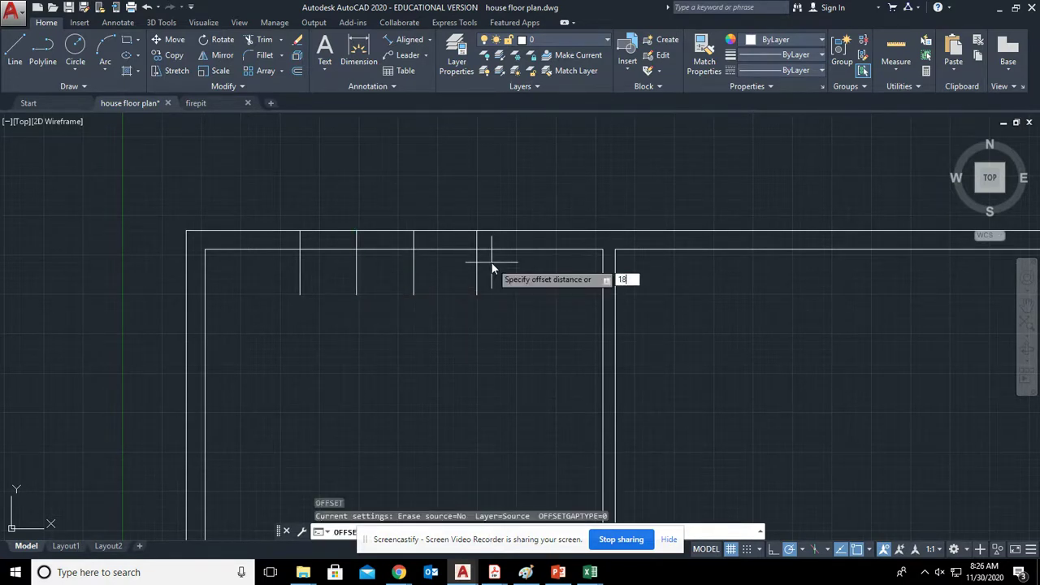
{"action": "type", "text": "18"}
{"action": "key", "text": "Return"}
{"action": "left_click", "coordinate": [478, 261]}
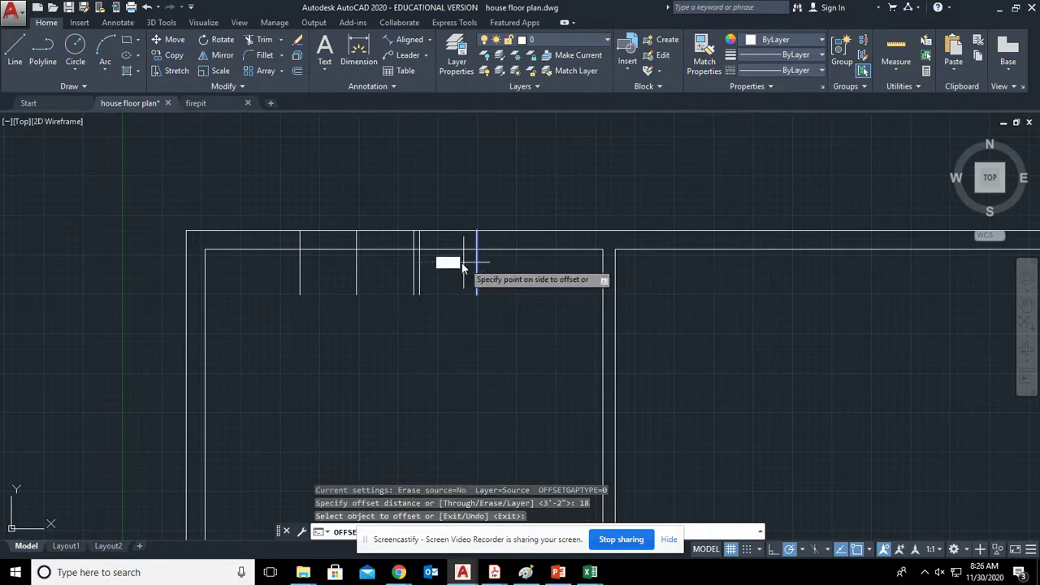
{"action": "left_click", "coordinate": [458, 266]}
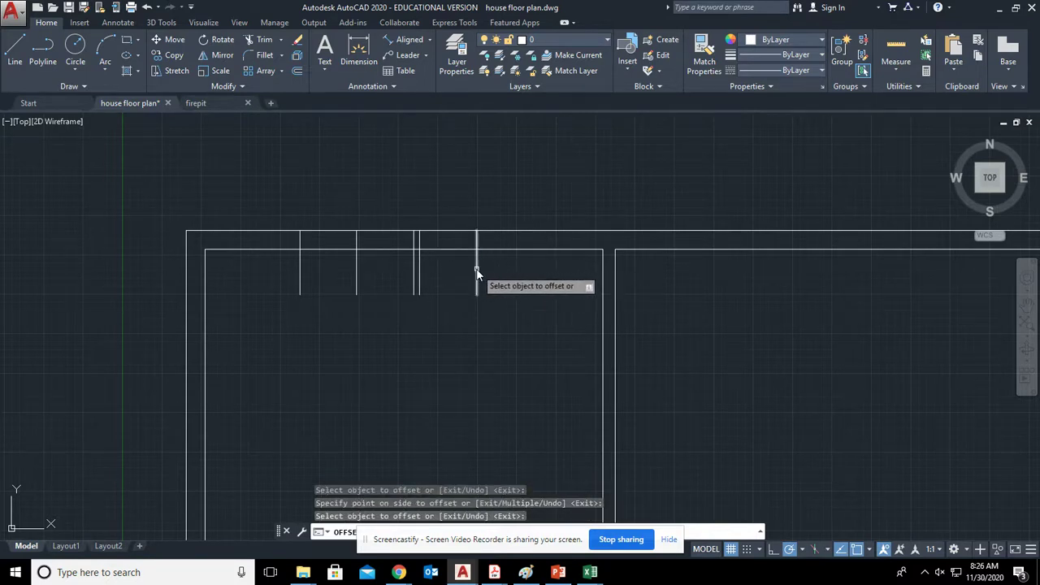
{"action": "left_click", "coordinate": [477, 268]}
{"action": "left_click", "coordinate": [551, 332]}
Try a two-point offset distance, cancel it, and select the extra vertical line.
{"action": "key", "text": "Return"}
{"action": "key", "text": "Return"}
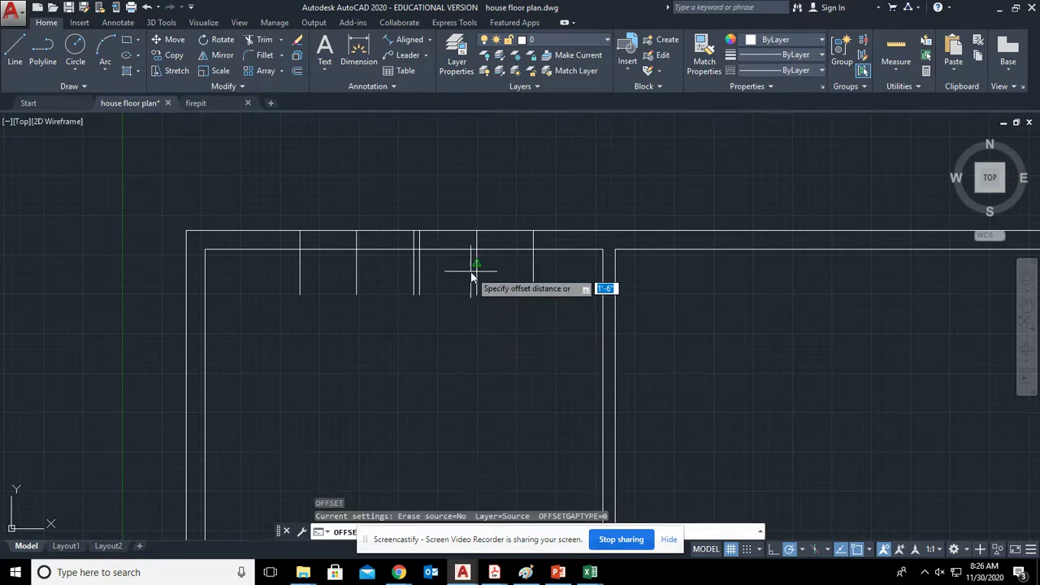
{"action": "left_click", "coordinate": [464, 263]}
{"action": "left_click", "coordinate": [497, 278]}
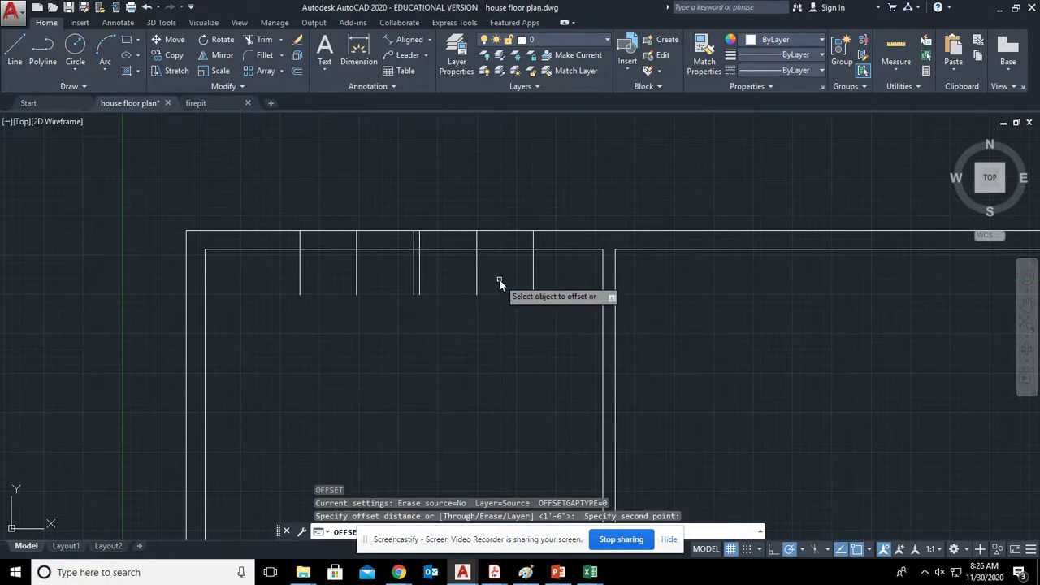
{"action": "key", "text": "Escape"}
{"action": "left_click", "coordinate": [499, 278]}
{"action": "left_click", "coordinate": [470, 274]}
Delete the two extra vertical lines across the top wall.
{"action": "key", "text": "Delete"}
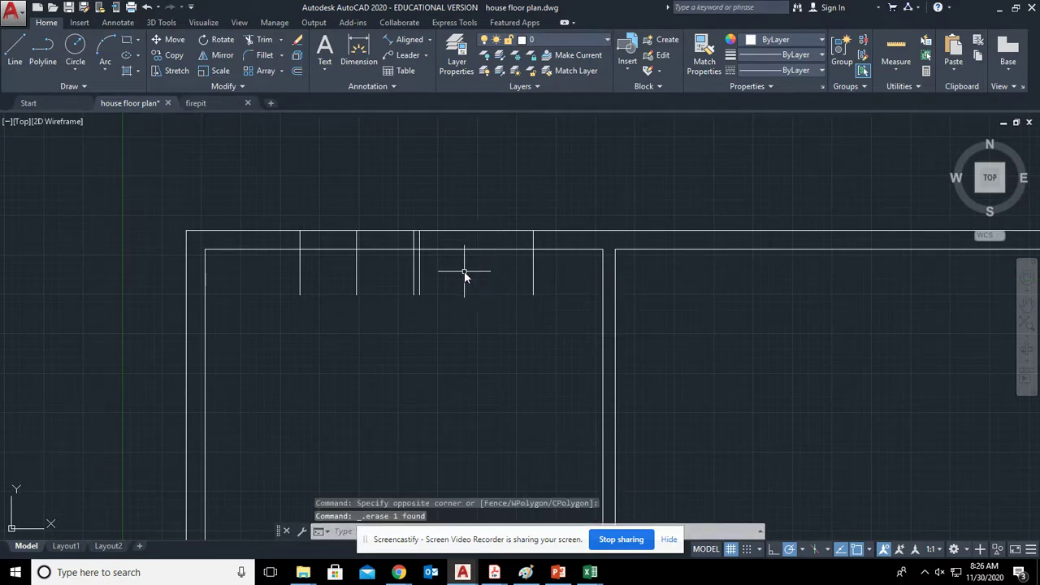
{"action": "left_click", "coordinate": [372, 288]}
{"action": "left_click", "coordinate": [340, 281]}
{"action": "key", "text": "Delete"}
Trim the vertical lines below the inner top wall line to the wall thickness.
{"action": "left_click", "coordinate": [259, 39]}
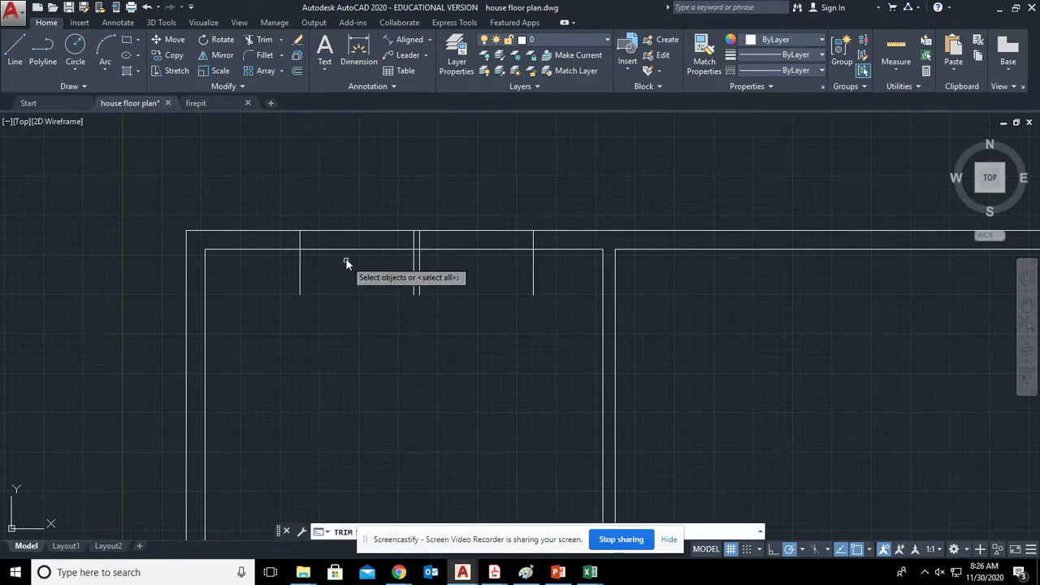
{"action": "left_click", "coordinate": [351, 250]}
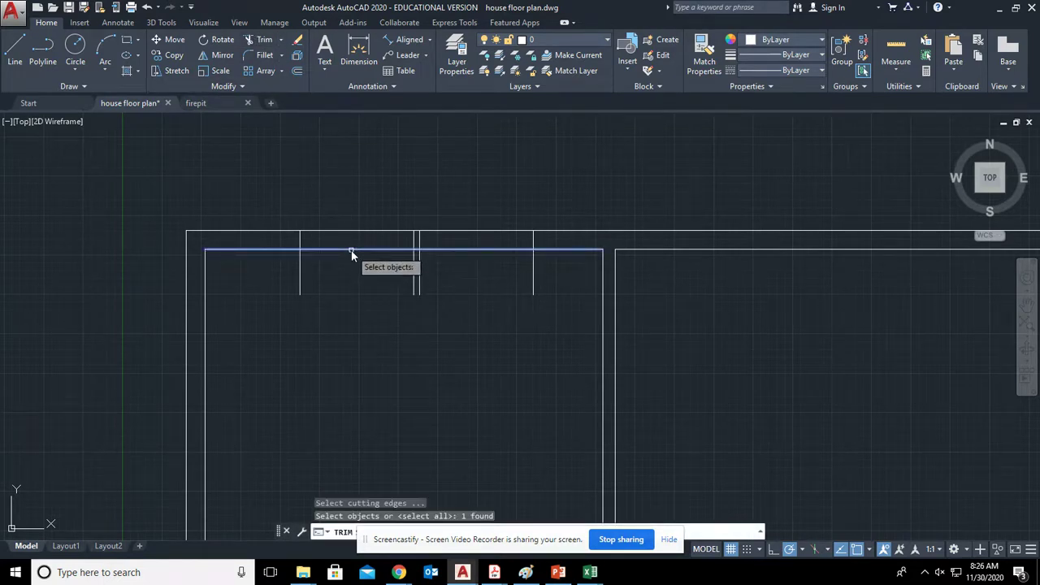
{"action": "key", "text": "Return"}
{"action": "left_click", "coordinate": [555, 292]}
{"action": "left_click", "coordinate": [273, 287]}
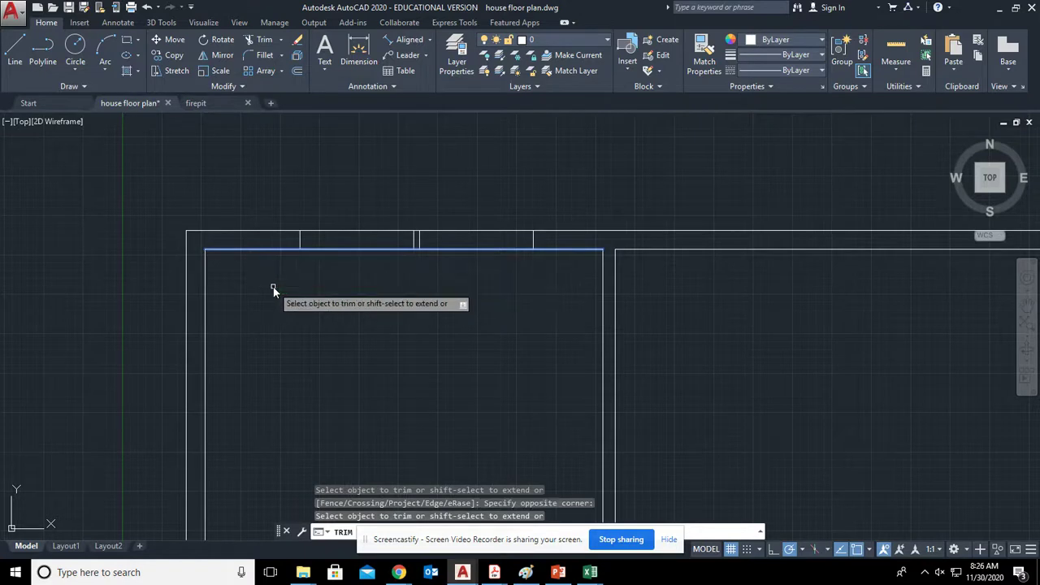
{"action": "scroll", "coordinate": [495, 240], "scroll_direction": "up", "scroll_amount": 2}
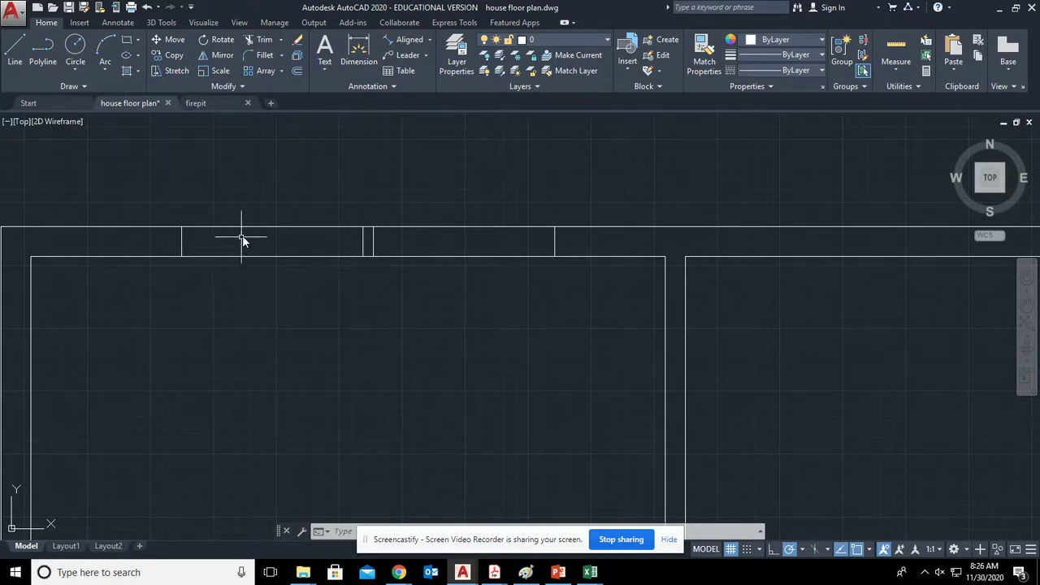
Turn on Intersection and Nearest object snaps during an aligned dimension.
{"action": "left_click", "coordinate": [405, 39]}
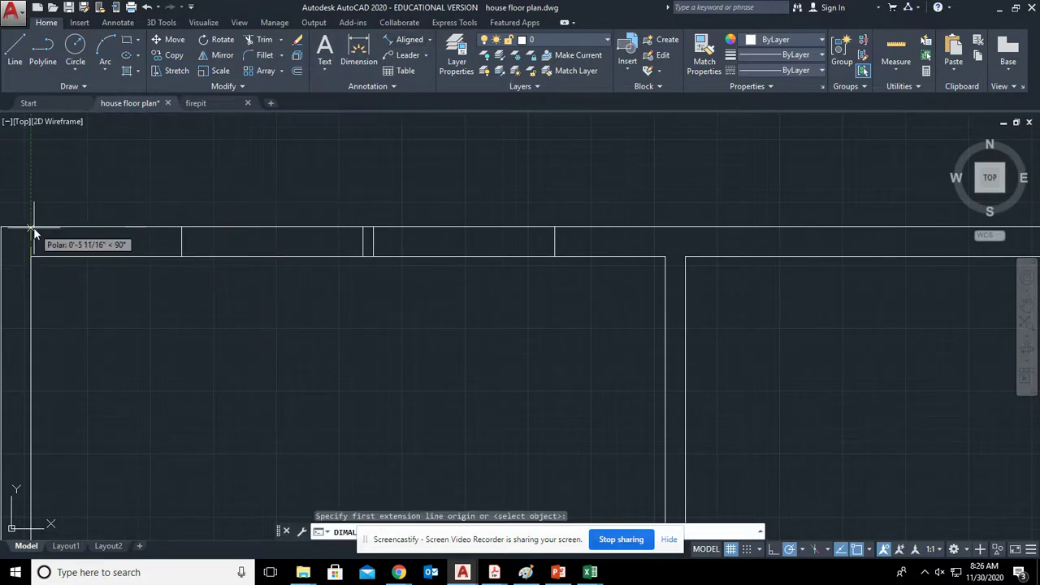
{"action": "left_click", "coordinate": [31, 257]}
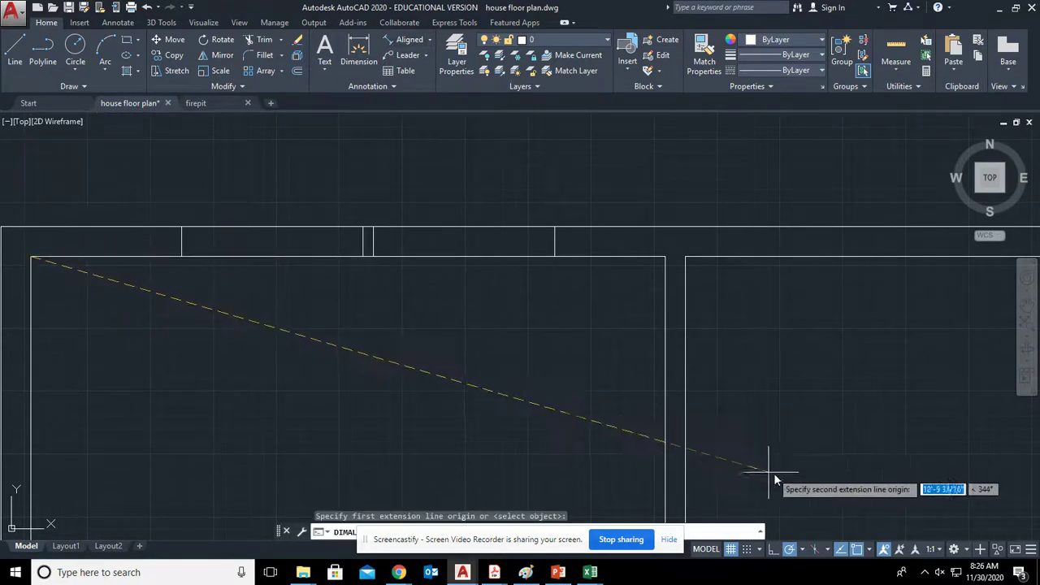
{"action": "right_click", "coordinate": [859, 549]}
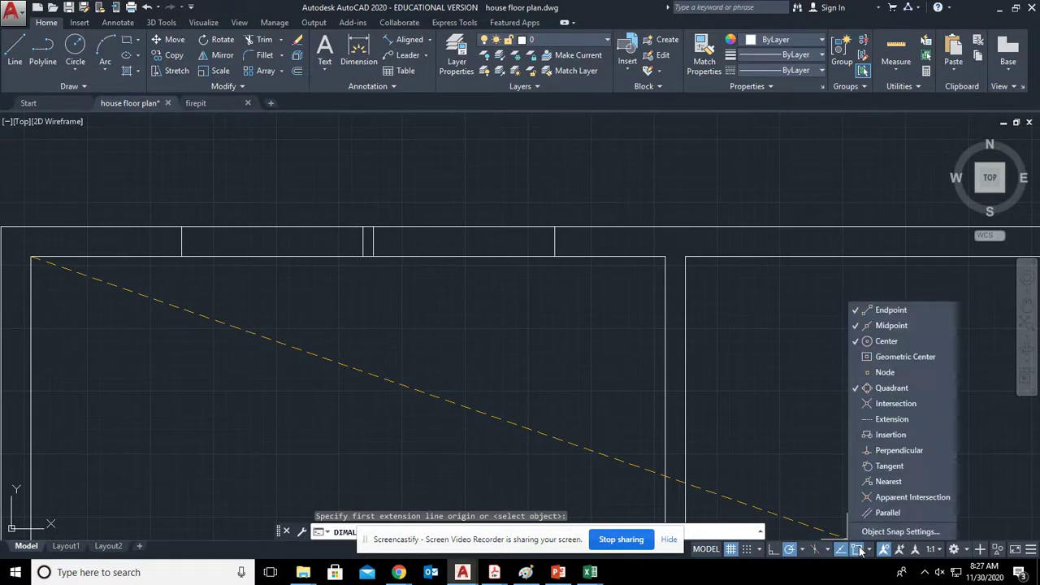
{"action": "left_click", "coordinate": [909, 409]}
{"action": "left_click", "coordinate": [890, 481]}
Place a trial aligned dimension at the top-left wall corner, measuring about 6 inches.
{"action": "left_click", "coordinate": [33, 227]}
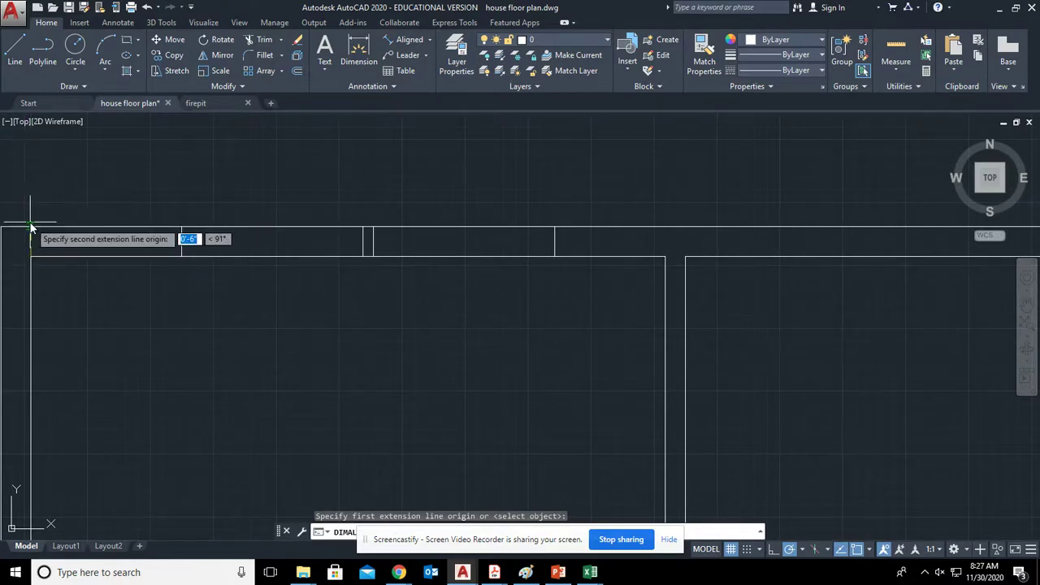
{"action": "key", "text": "F3"}
{"action": "key", "text": "F3"}
{"action": "left_click", "coordinate": [43, 211]}
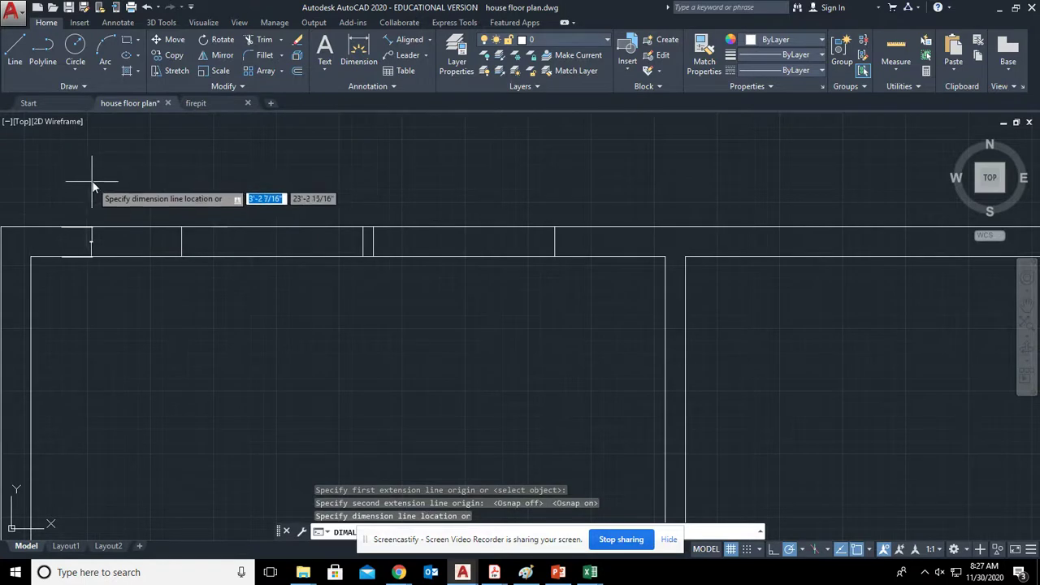
{"action": "left_click", "coordinate": [91, 182]}
{"action": "scroll", "coordinate": [86, 246], "scroll_direction": "up", "scroll_amount": 5}
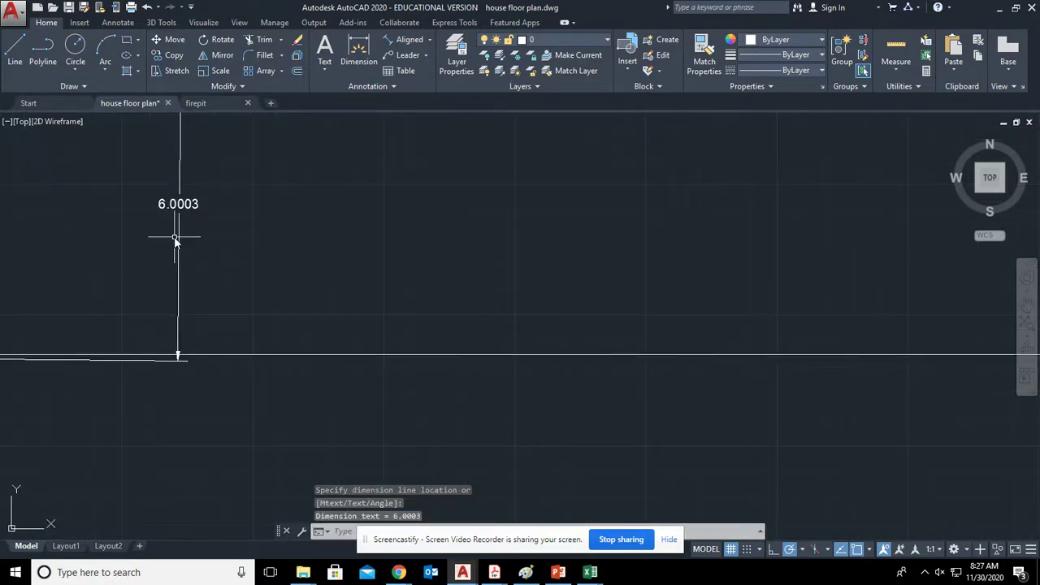
Erase the 6.0003 trial dimension and pan the plan to show more walls.
{"action": "key", "text": "Escape"}
{"action": "key", "text": "Escape"}
{"action": "left_click", "coordinate": [239, 236]}
{"action": "left_click", "coordinate": [123, 176]}
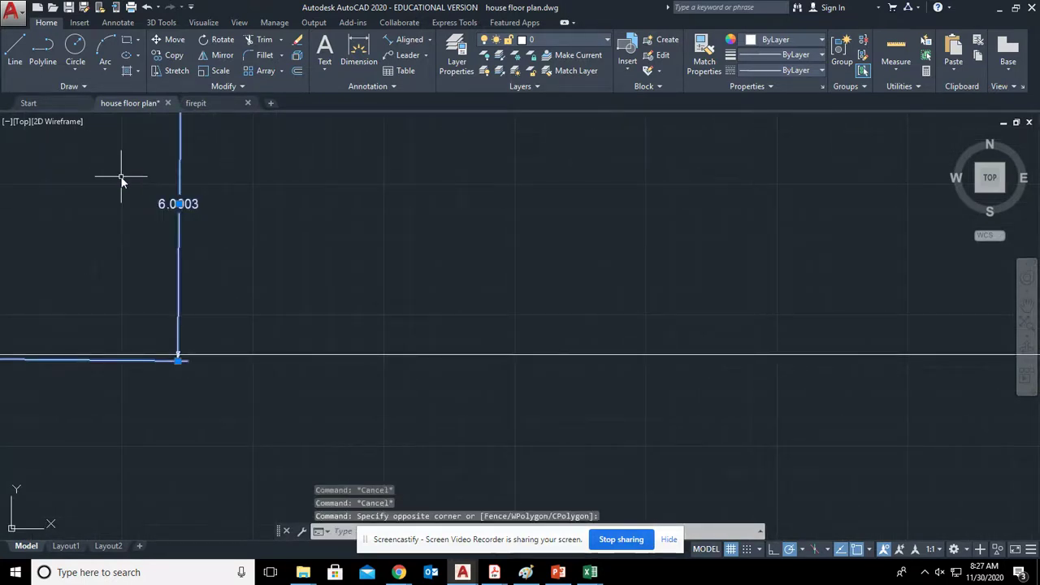
{"action": "key", "text": "Delete"}
{"action": "scroll", "coordinate": [175, 262], "scroll_direction": "down", "scroll_amount": 3}
{"action": "middle_click_drag", "start_coordinate": [479, 274], "coordinate": [274, 260]}
{"action": "left_click", "coordinate": [296, 71]}
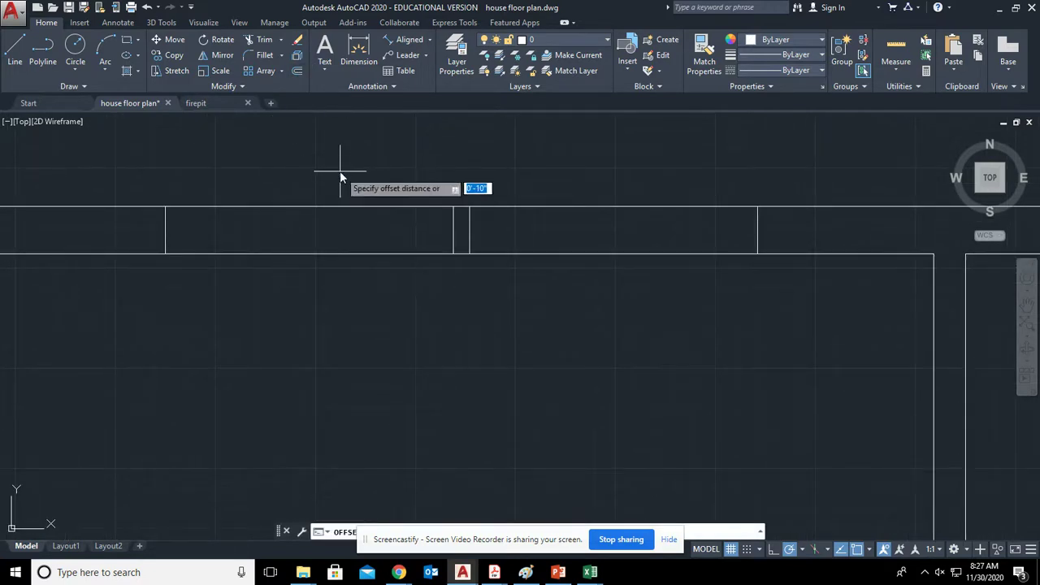
Offset the top wall line and a window line 2 inches to form the first glazing lines.
{"action": "type", "text": "2"}
{"action": "key", "text": "Return"}
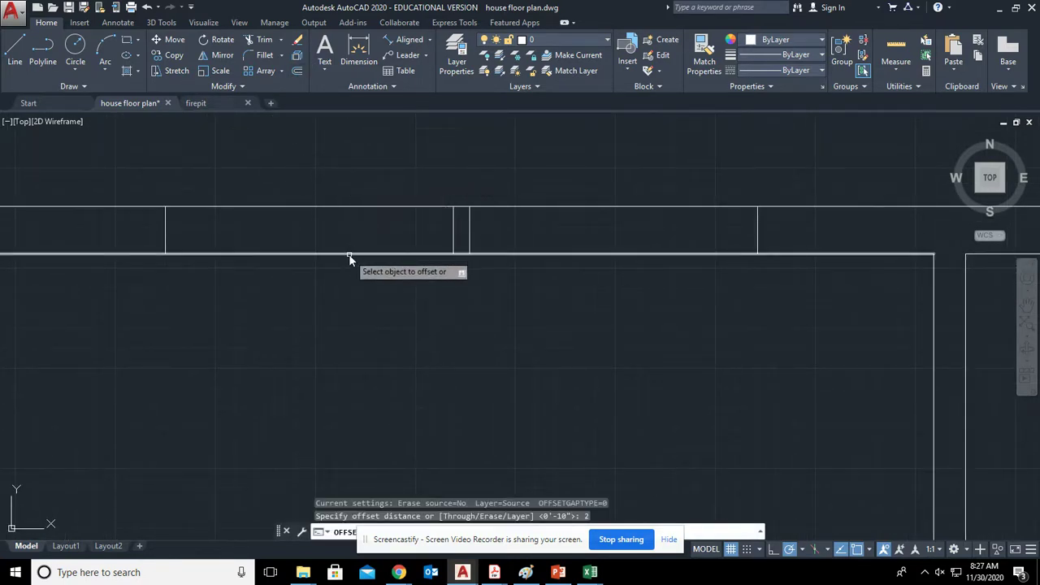
{"action": "left_click", "coordinate": [349, 253]}
{"action": "left_click", "coordinate": [353, 234]}
{"action": "left_click", "coordinate": [353, 237]}
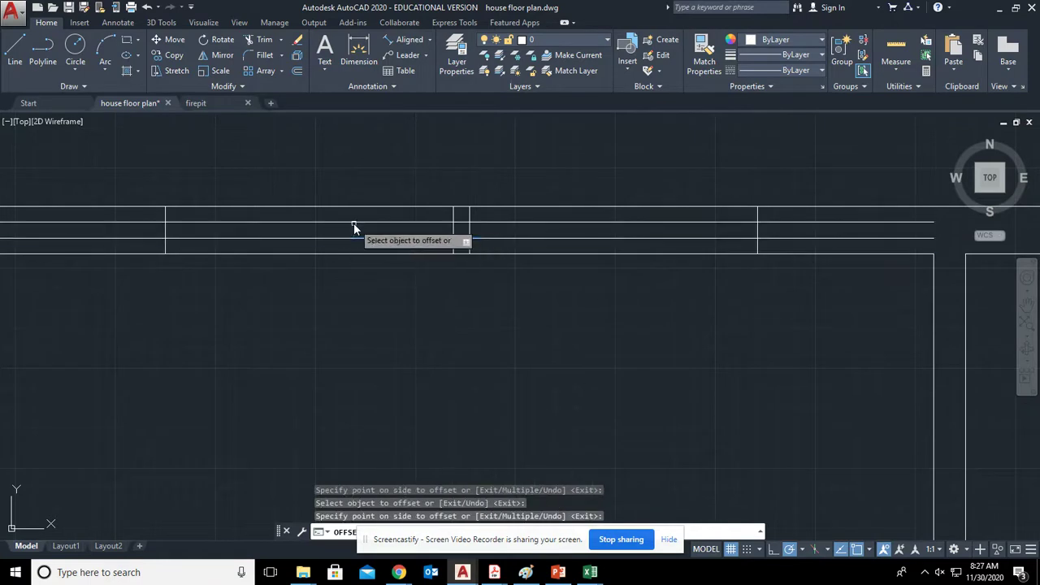
{"action": "left_click", "coordinate": [375, 212]}
{"action": "left_click", "coordinate": [385, 234]}
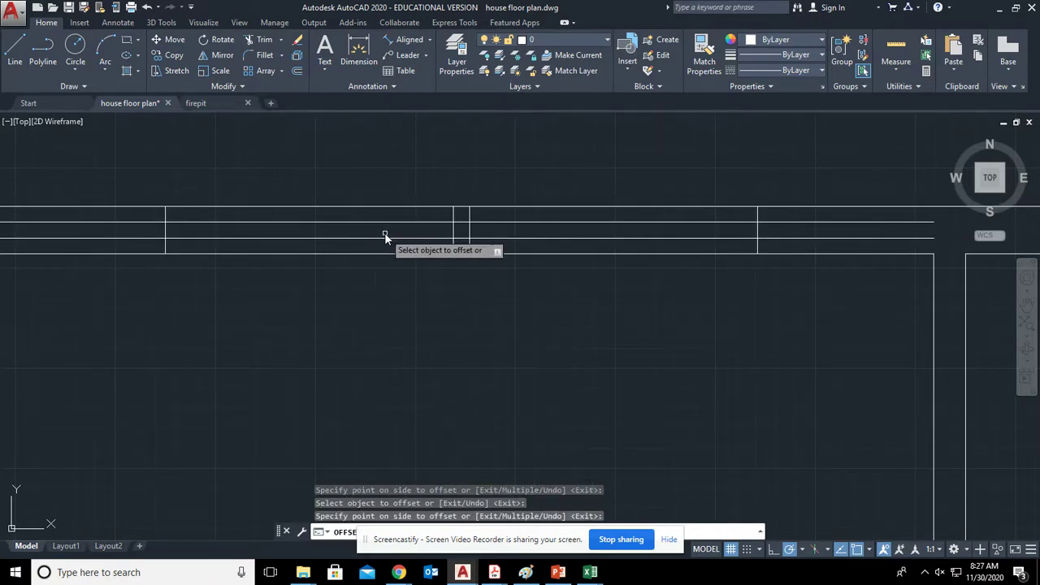
{"action": "key", "text": "Escape"}
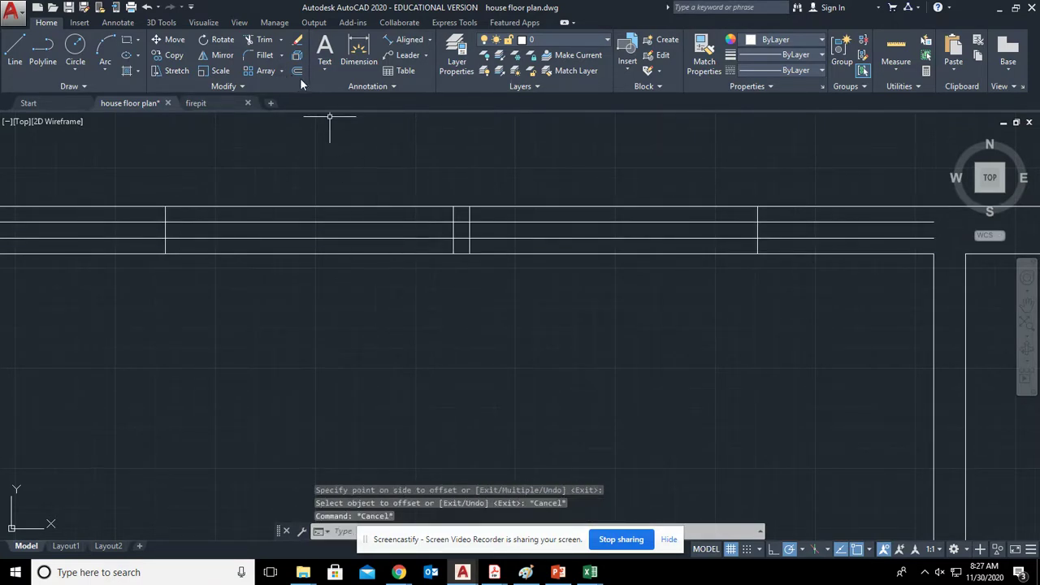
Offset a window line 1 inch below to add the inner glazing line.
{"action": "left_click", "coordinate": [300, 71]}
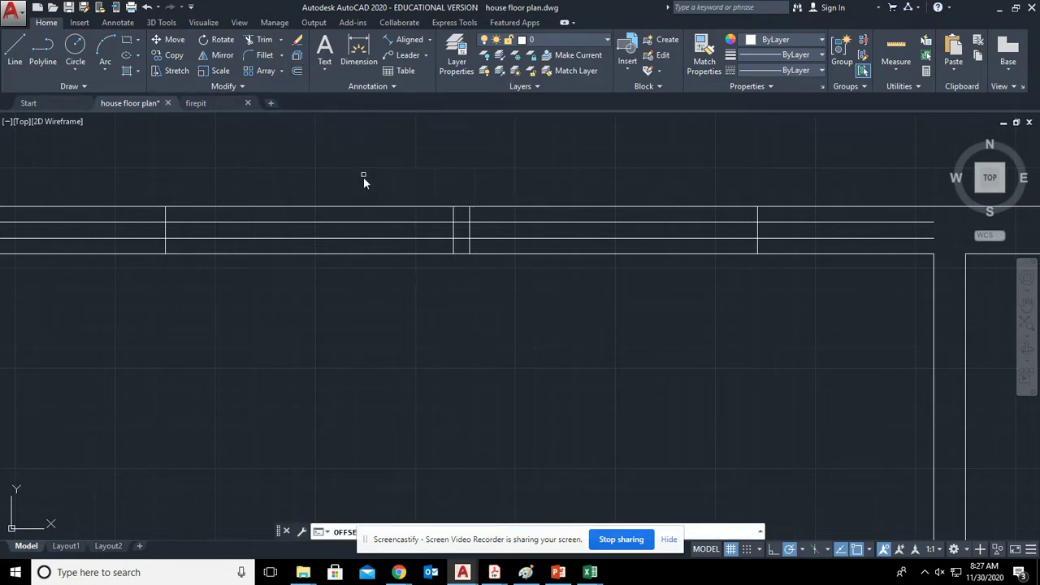
{"action": "type", "text": "1"}
{"action": "key", "text": "Return"}
{"action": "left_click", "coordinate": [361, 221]}
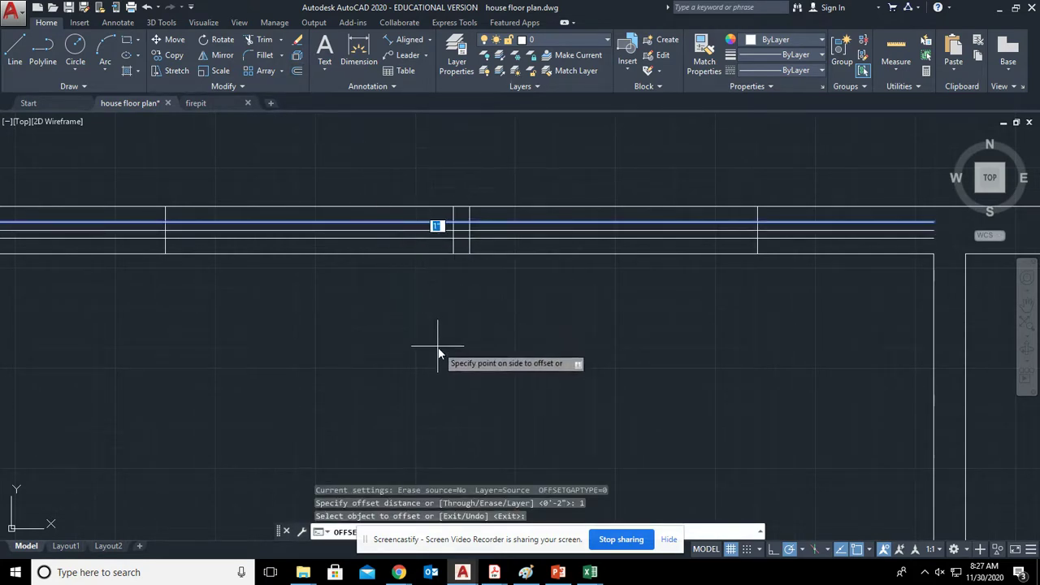
{"action": "left_click", "coordinate": [440, 331]}
{"action": "key", "text": "Escape"}
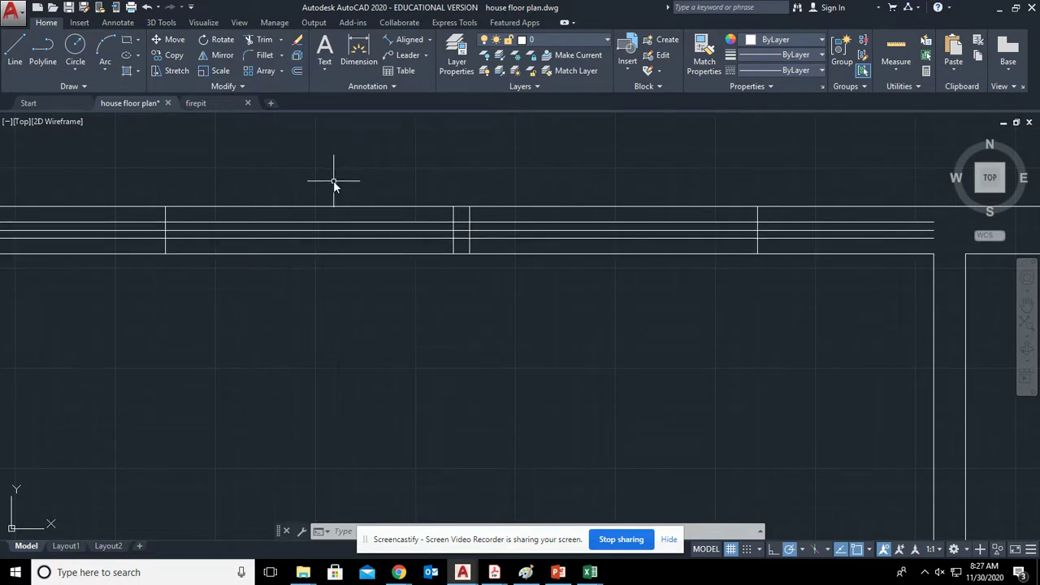
{"action": "key", "text": "Escape"}
{"action": "key", "text": "Escape"}
{"action": "key", "text": "Escape"}
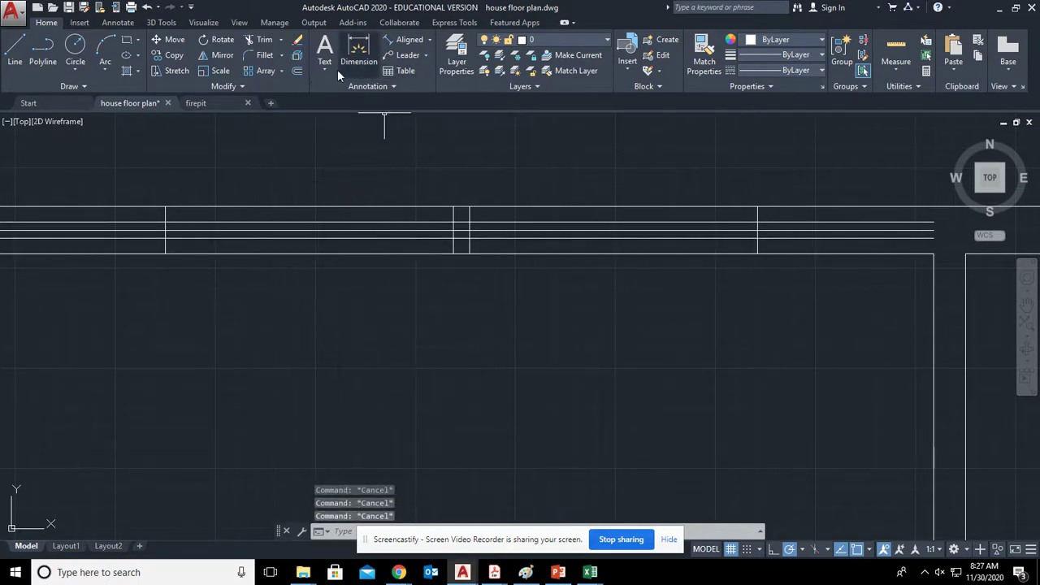
Trim the window lines back to the left jamb.
{"action": "left_click", "coordinate": [260, 39]}
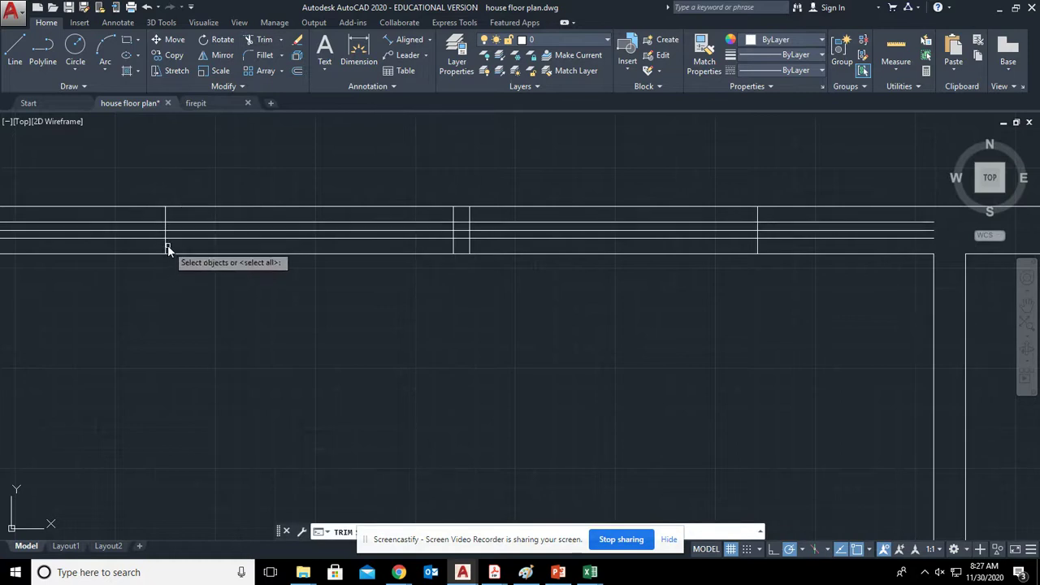
{"action": "left_click", "coordinate": [166, 243]}
{"action": "key", "text": "Return"}
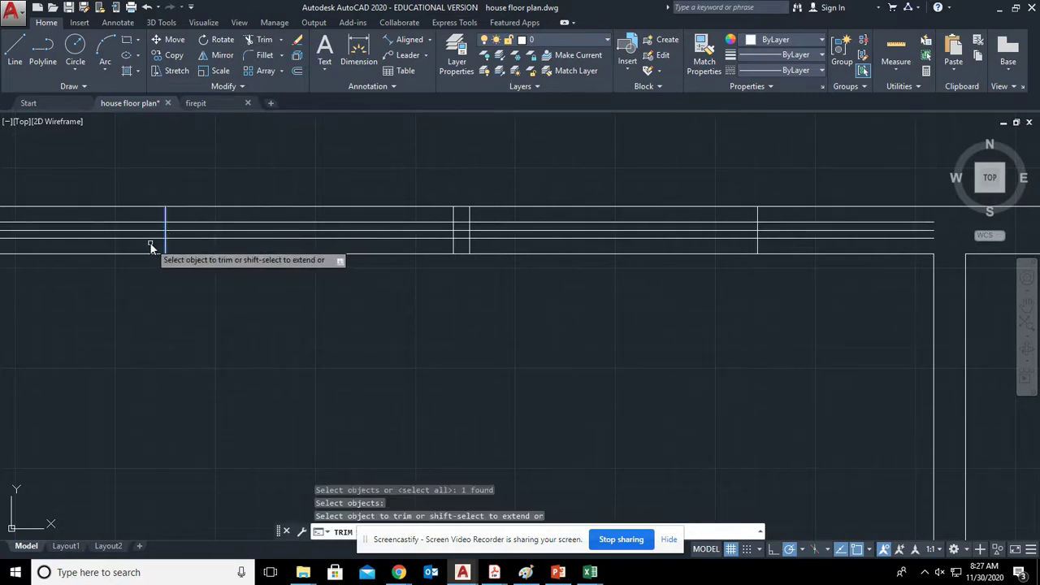
{"action": "left_click_drag", "start_coordinate": [144, 214], "coordinate": [143, 242]}
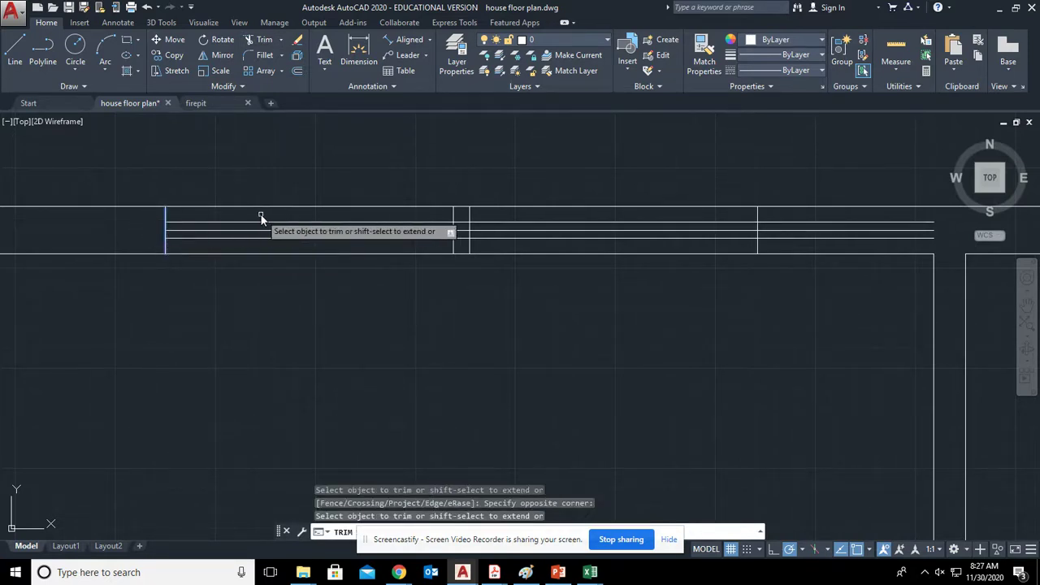
Trim the window lines between the middle jambs.
{"action": "key", "text": "Return"}
{"action": "key", "text": "Return"}
{"action": "left_click", "coordinate": [468, 219]}
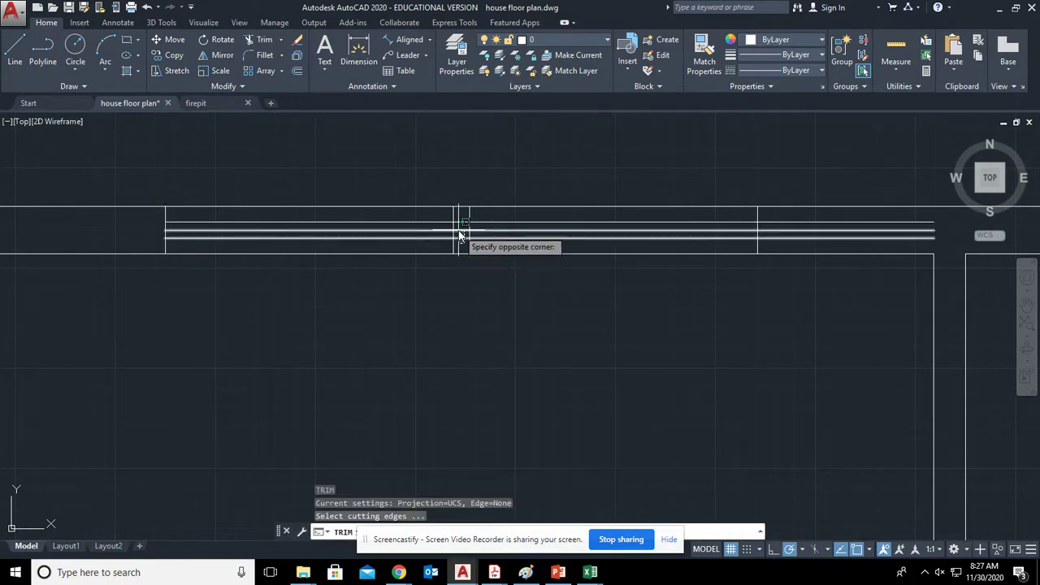
{"action": "left_click", "coordinate": [460, 238]}
{"action": "key", "text": "Return"}
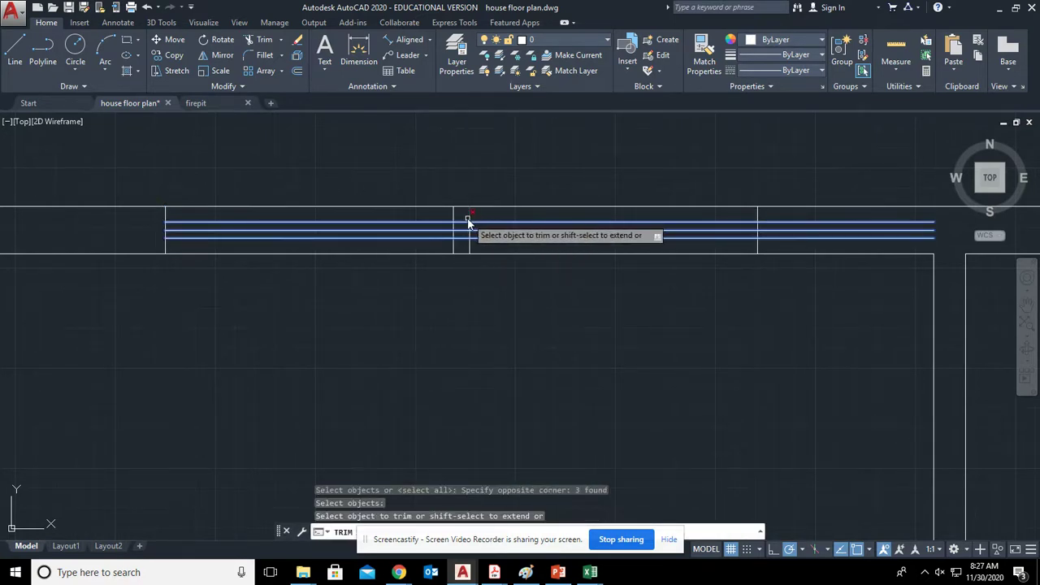
{"action": "key", "text": "Escape"}
{"action": "key", "text": "Escape"}
{"action": "key", "text": "Return"}
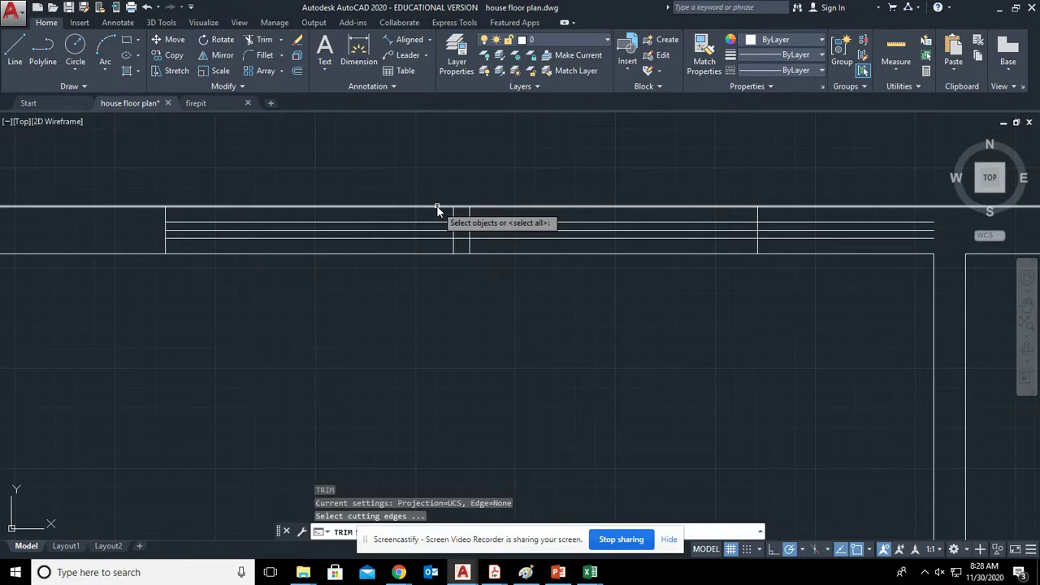
{"action": "key", "text": "Return"}
{"action": "left_click_drag", "start_coordinate": [460, 241], "coordinate": [459, 213]}
{"action": "key", "text": "Return"}
{"action": "key", "text": "Return"}
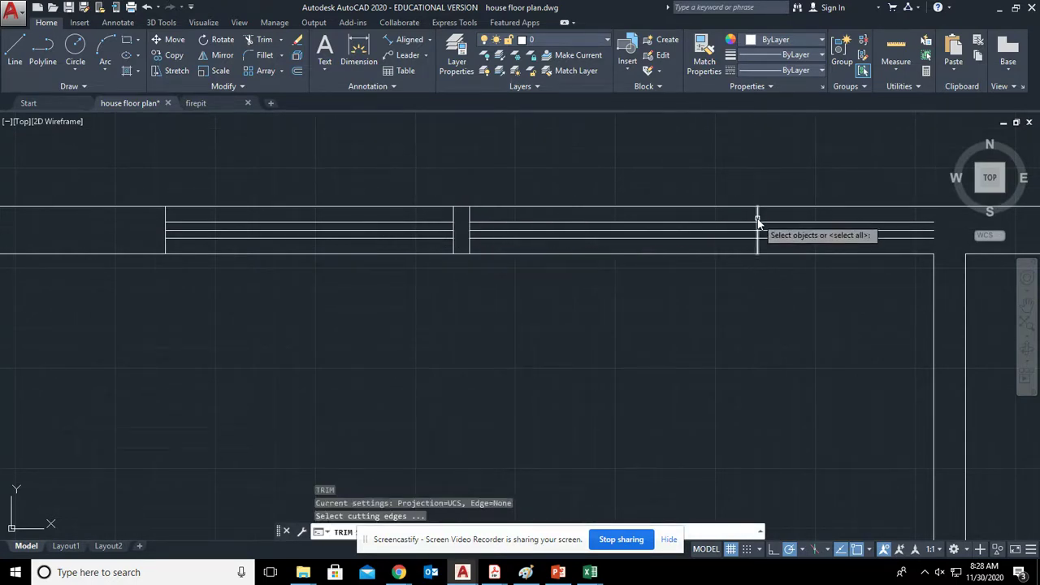
Trim the window lines right of the right jamb, then zoom out over the plan.
{"action": "left_click", "coordinate": [757, 219]}
{"action": "left_click", "coordinate": [785, 249]}
{"action": "left_click", "coordinate": [776, 220]}
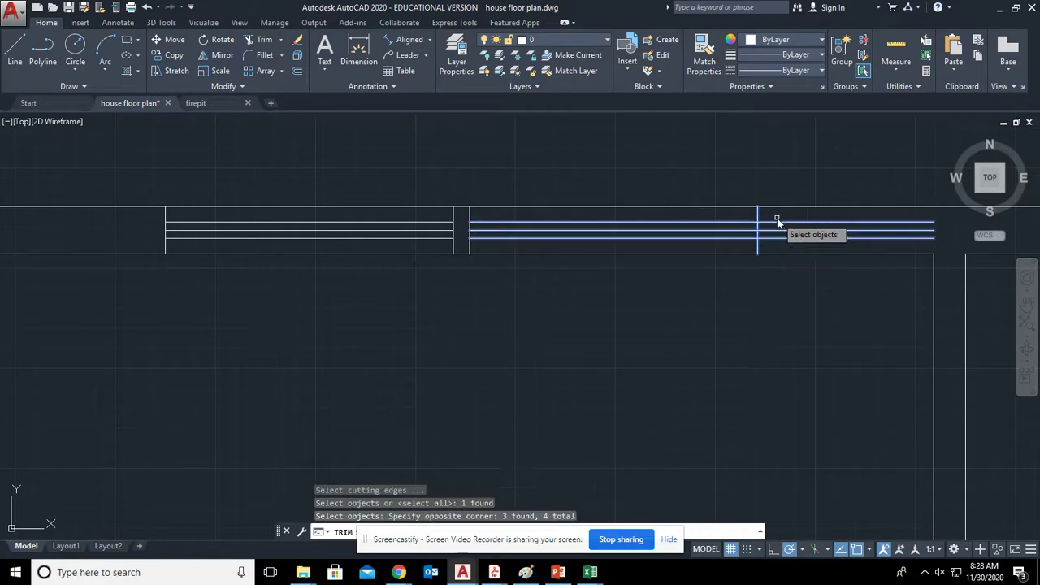
{"action": "key", "text": "Escape"}
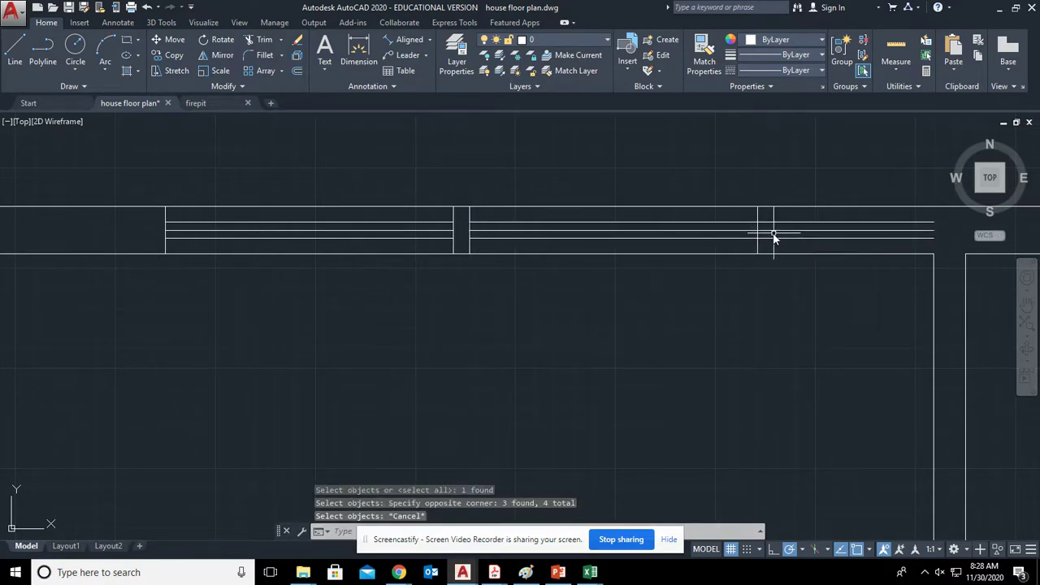
{"action": "key", "text": "Return"}
{"action": "left_click", "coordinate": [759, 220]}
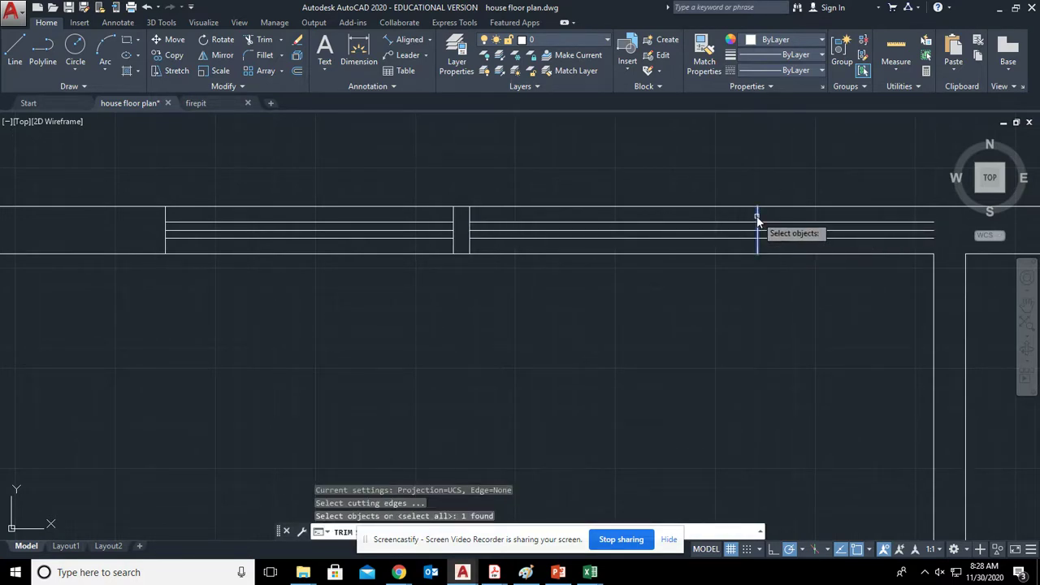
{"action": "key", "text": "Return"}
{"action": "left_click", "coordinate": [792, 244]}
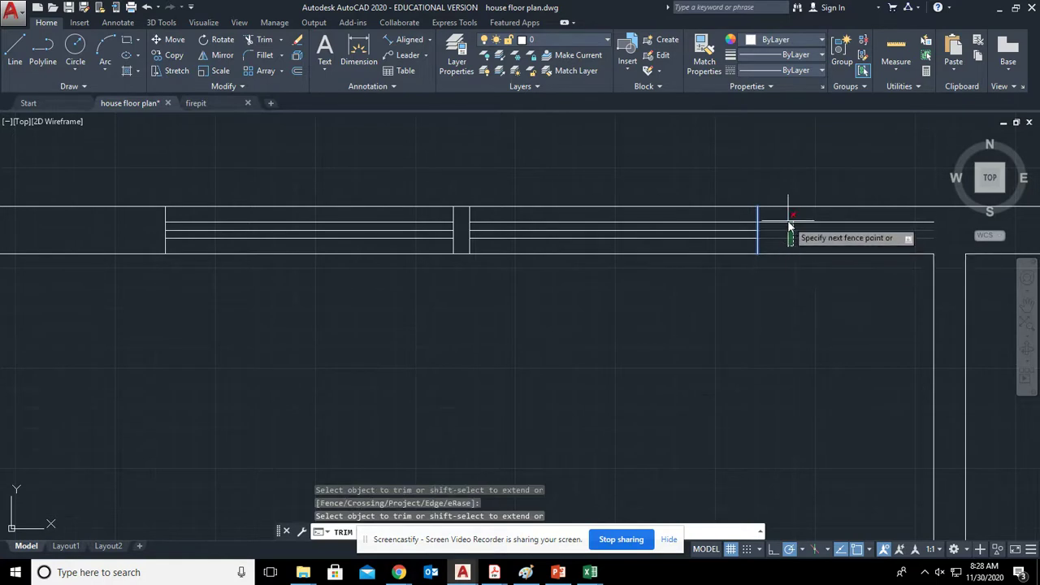
{"action": "left_click", "coordinate": [787, 216]}
{"action": "scroll", "coordinate": [720, 288], "scroll_direction": "down", "scroll_amount": 4}
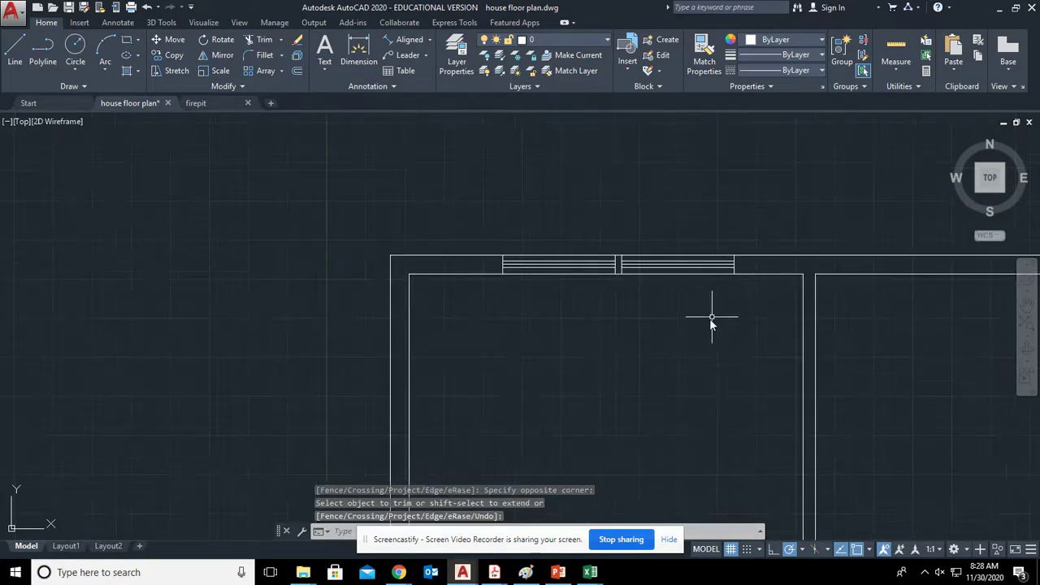
{"action": "mouse_move", "coordinate": [712, 320]}
{"action": "middle_mouse_down"}
{"action": "mouse_move", "coordinate": [587, 313]}
{"action": "mouse_move", "coordinate": [506, 325]}
{"action": "middle_mouse_up"}
{"action": "scroll", "coordinate": [469, 248], "scroll_direction": "up", "scroll_amount": 5}
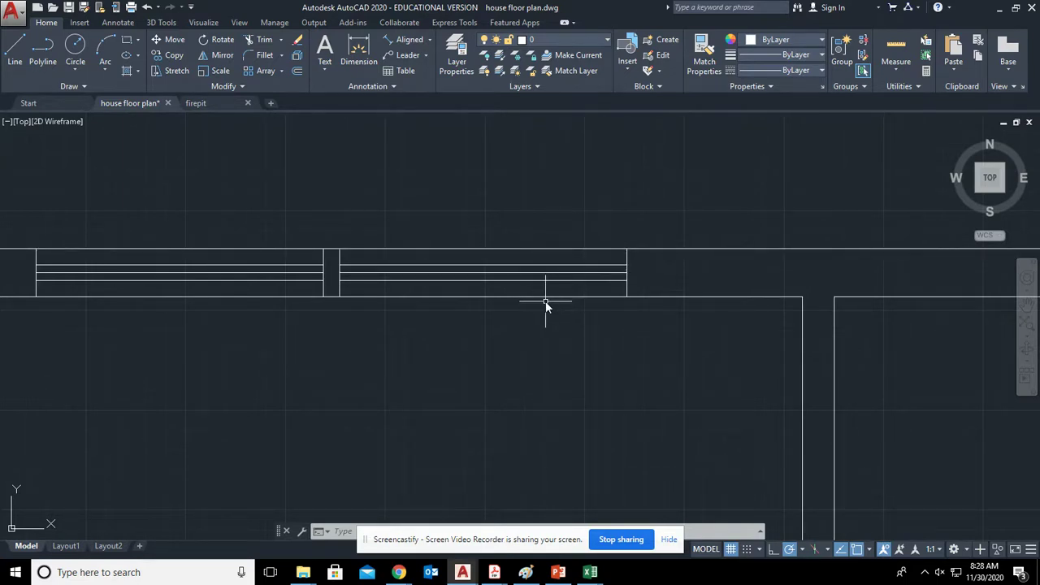
{"action": "middle_click_drag", "start_coordinate": [180, 298], "coordinate": [298, 265]}
{"action": "scroll", "coordinate": [373, 315], "scroll_direction": "down", "scroll_amount": 5}
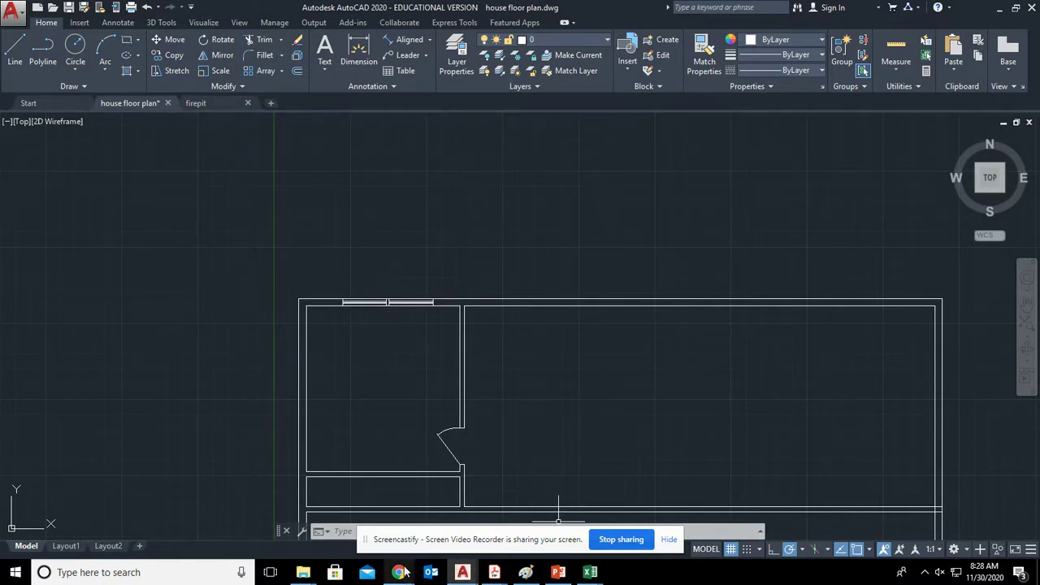
Switch to the Assignment 9 Floor plan doc and scroll to the closet between the bedrooms.
{"action": "mouse_move", "coordinate": [398, 572]}
{"action": "left_click", "coordinate": [363, 537]}
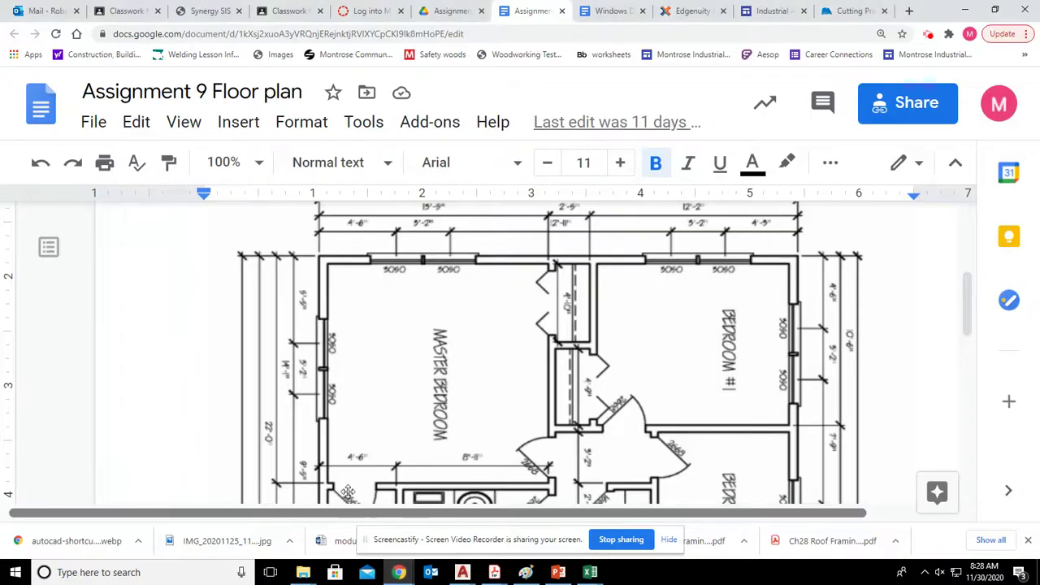
{"action": "scroll", "coordinate": [742, 333], "scroll_direction": "right", "scroll_amount": 2}
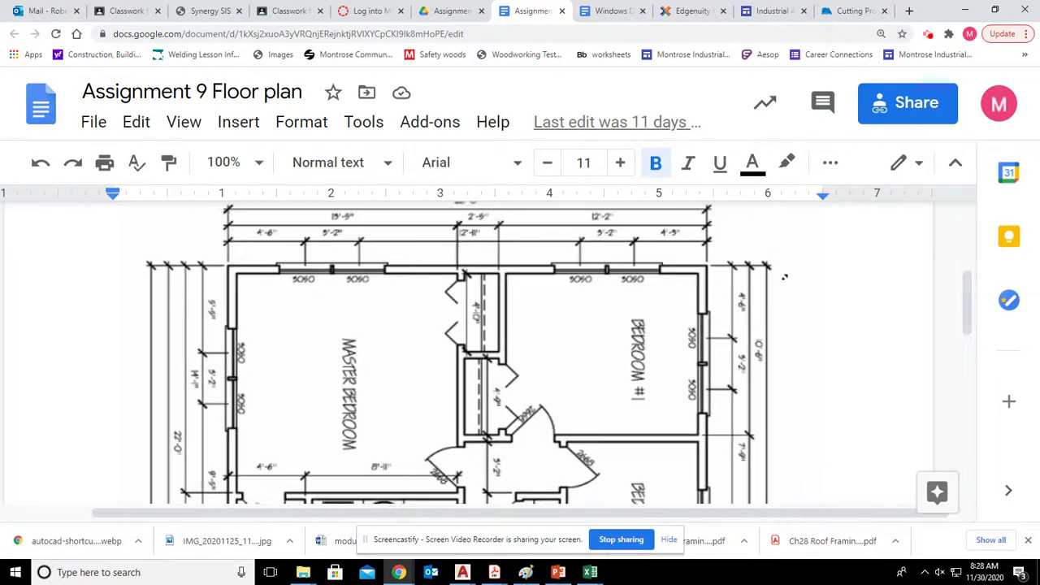
{"action": "scroll", "coordinate": [736, 325], "scroll_direction": "up", "scroll_amount": 1}
{"action": "scroll", "coordinate": [741, 350], "scroll_direction": "down", "scroll_amount": 1}
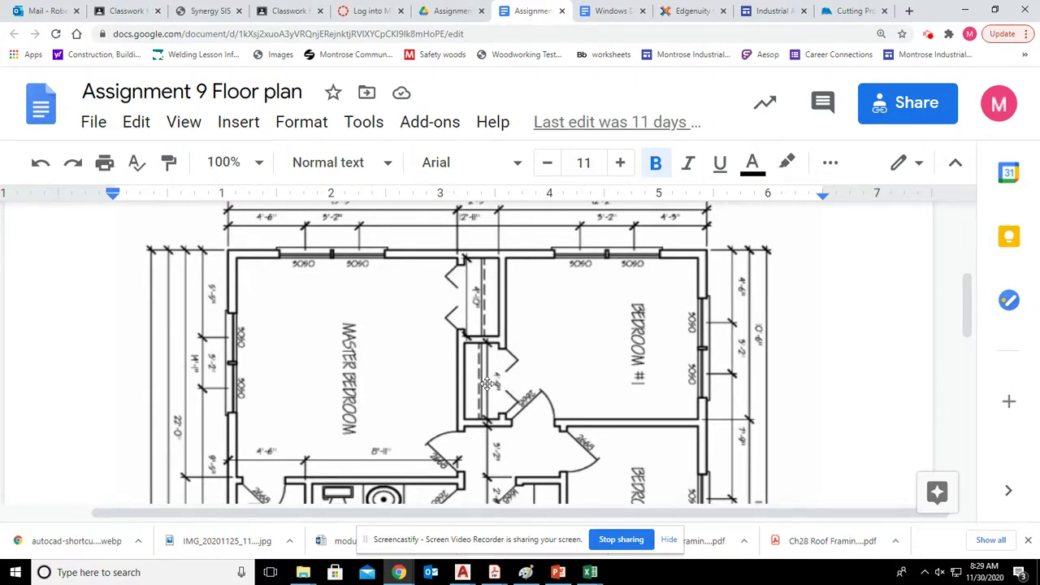
Back in the floor plan, draw a short vertical line across the strip below the door.
{"action": "mouse_move", "coordinate": [399, 575]}
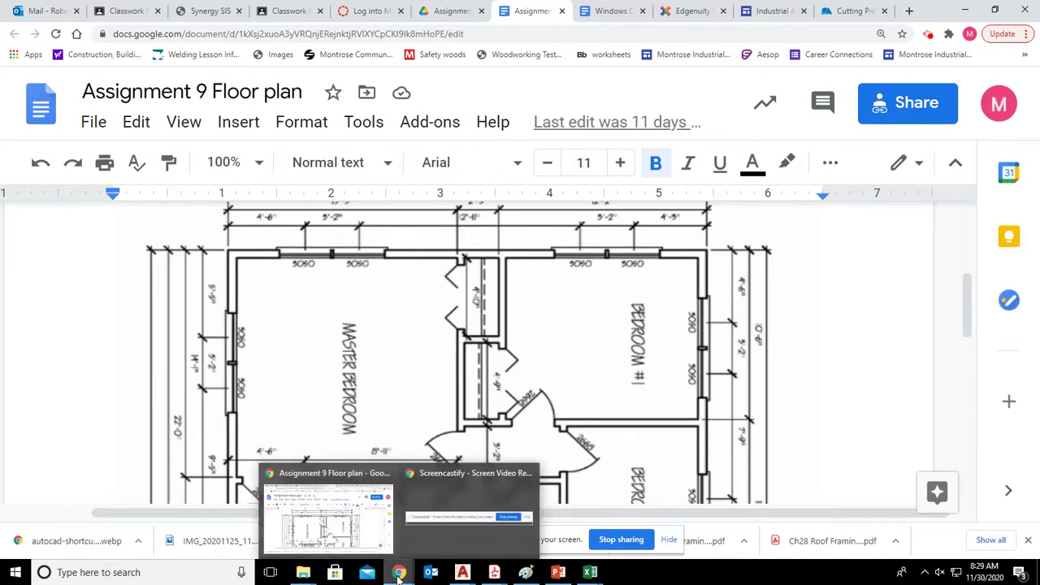
{"action": "mouse_move", "coordinate": [463, 572]}
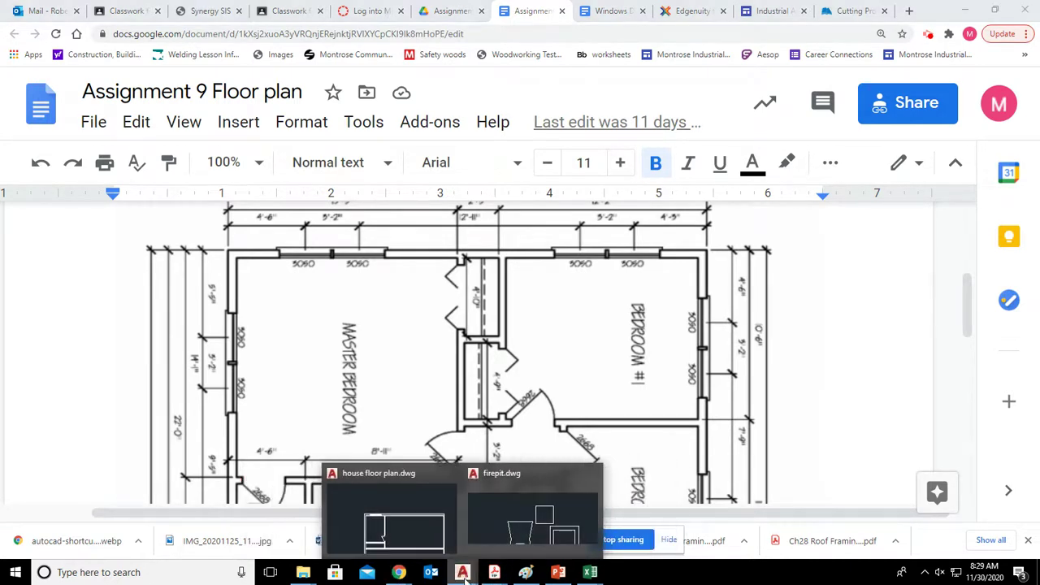
{"action": "left_click", "coordinate": [404, 532]}
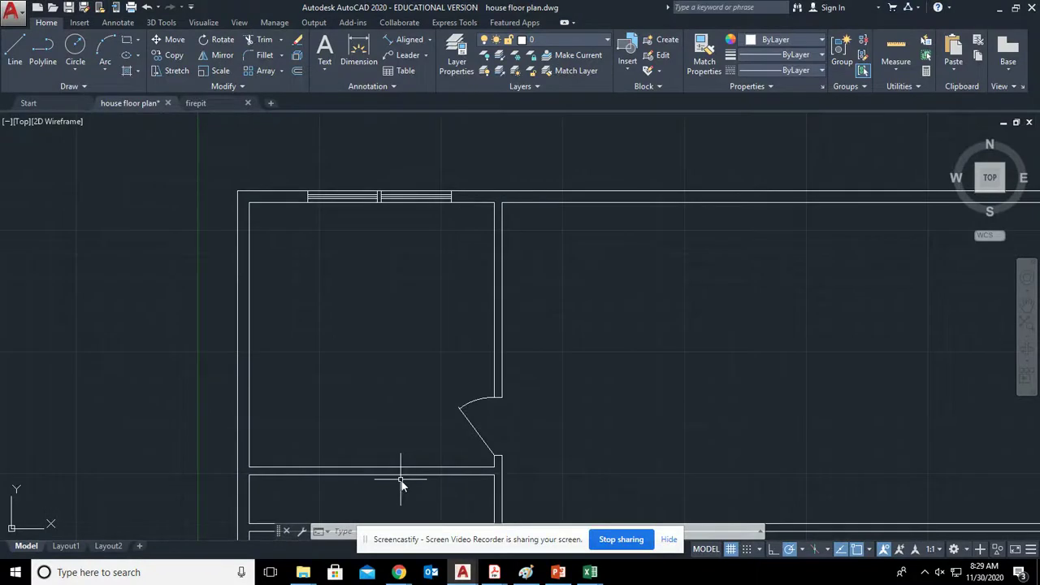
{"action": "middle_click_drag", "start_coordinate": [401, 483], "coordinate": [367, 297]}
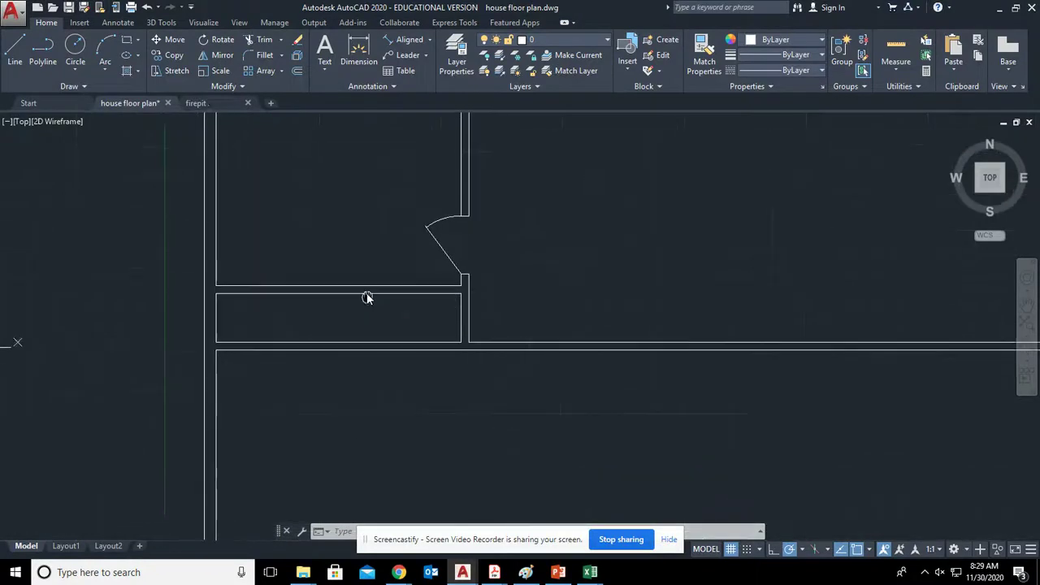
{"action": "left_click", "coordinate": [13, 52]}
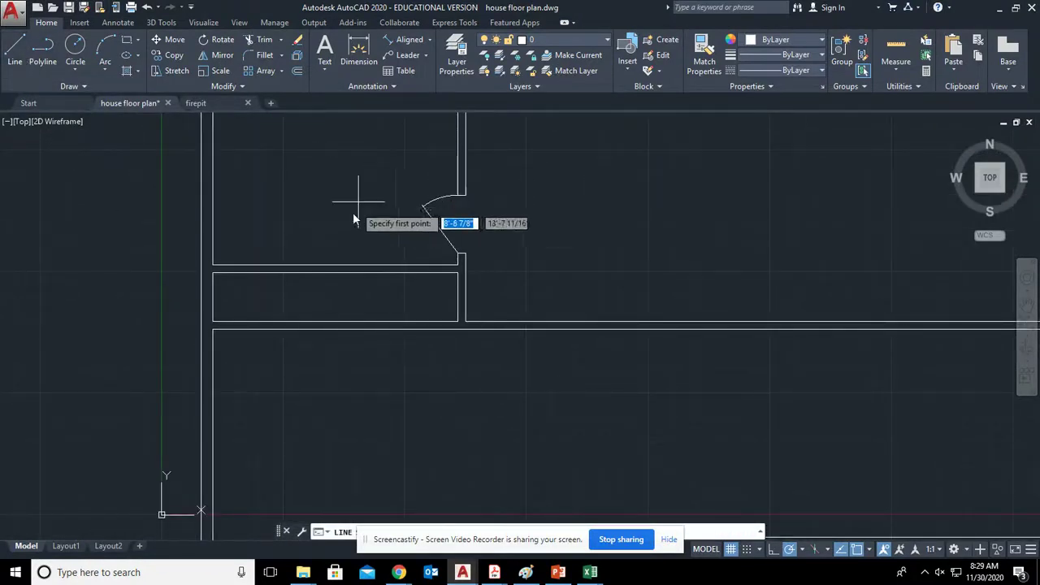
{"action": "left_click", "coordinate": [334, 274]}
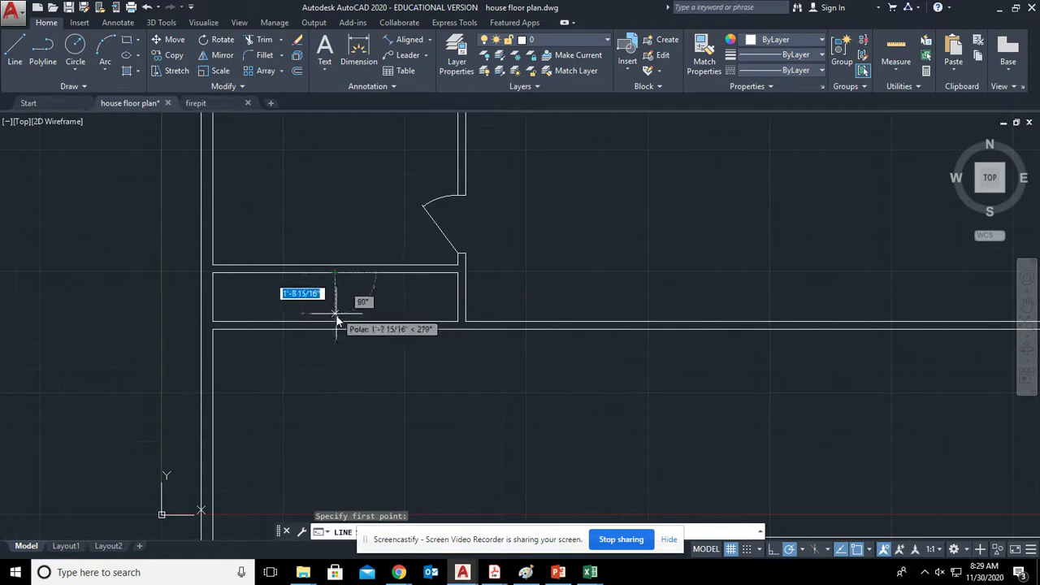
{"action": "left_click", "coordinate": [335, 322]}
{"action": "key", "text": "Return"}
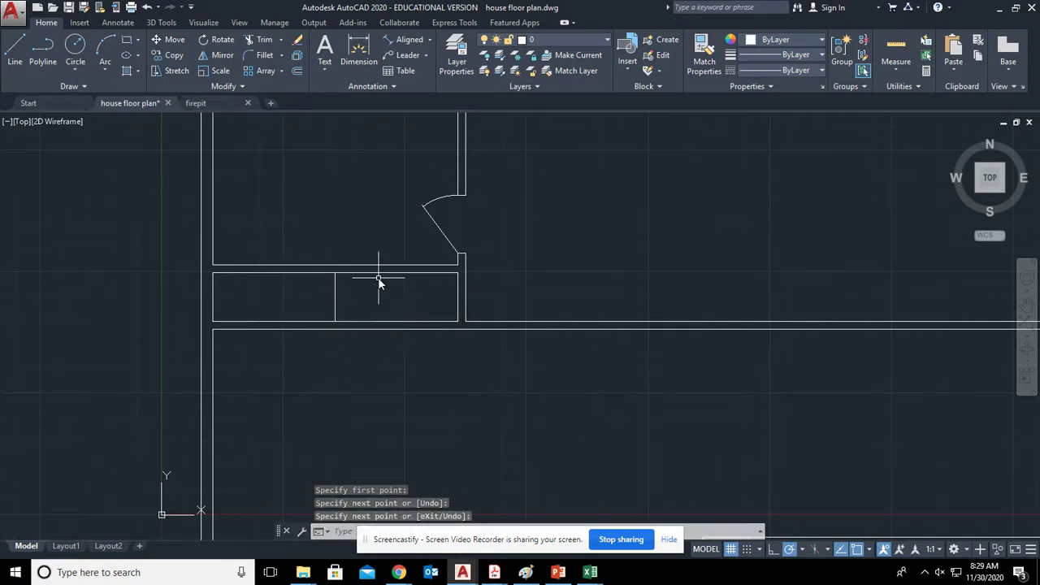
Offset the vertical line 2 to the right and erase the extra middle line.
{"action": "left_click", "coordinate": [296, 70]}
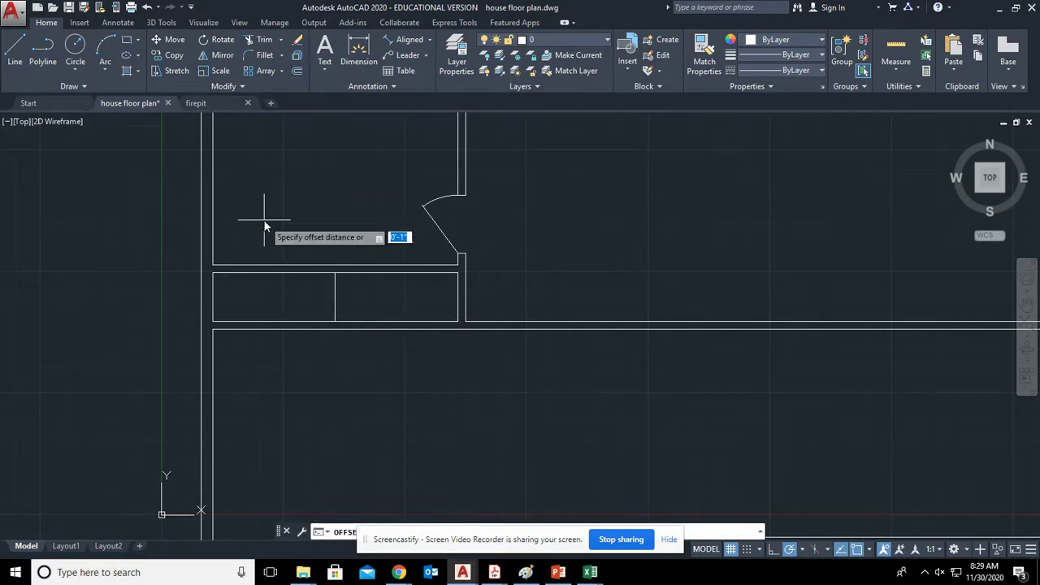
{"action": "type", "text": "2"}
{"action": "key", "text": "Return"}
{"action": "left_click", "coordinate": [336, 297]}
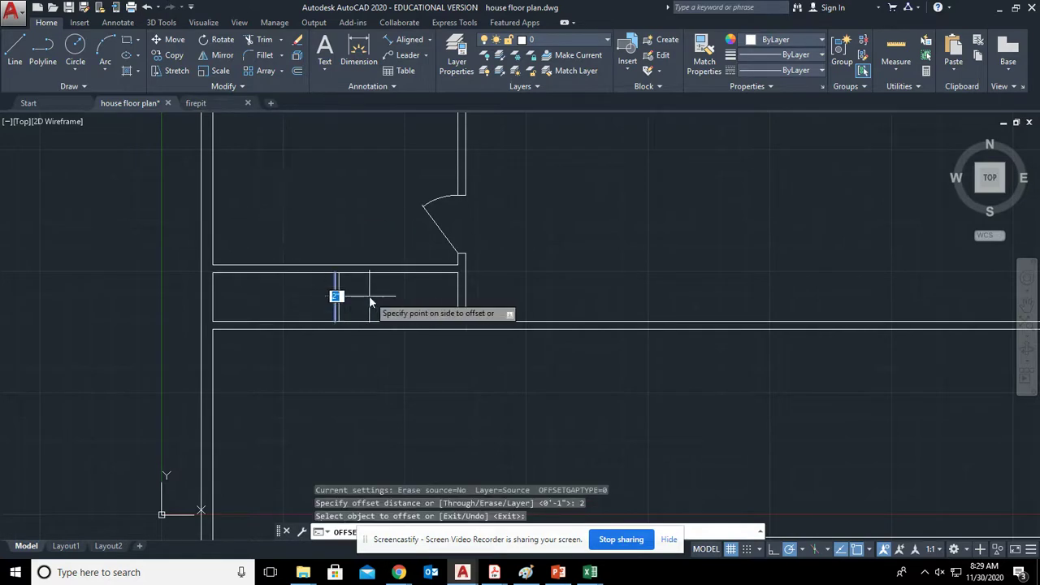
{"action": "left_click", "coordinate": [358, 287]}
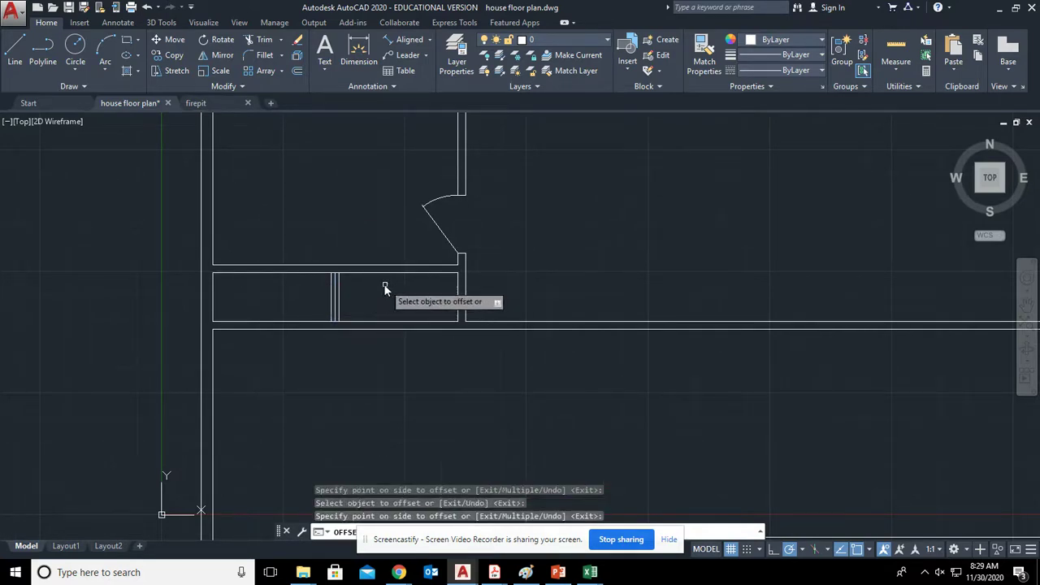
{"action": "key", "text": "Escape"}
{"action": "scroll", "coordinate": [362, 286], "scroll_direction": "up", "scroll_amount": 5}
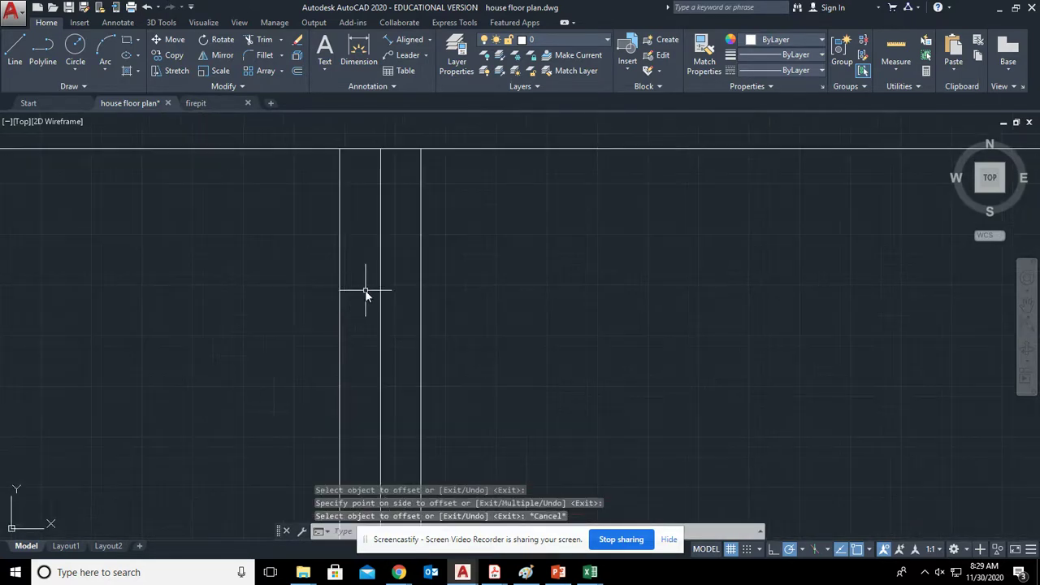
{"action": "left_click", "coordinate": [399, 300]}
{"action": "left_click", "coordinate": [378, 284]}
{"action": "key", "text": "Delete"}
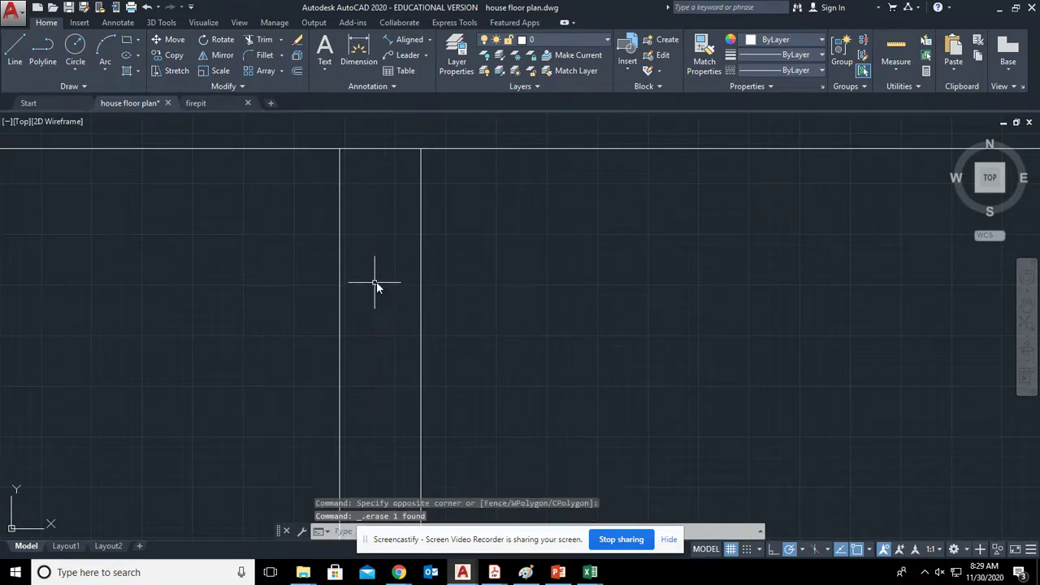
{"action": "scroll", "coordinate": [376, 281], "scroll_direction": "down", "scroll_amount": 4}
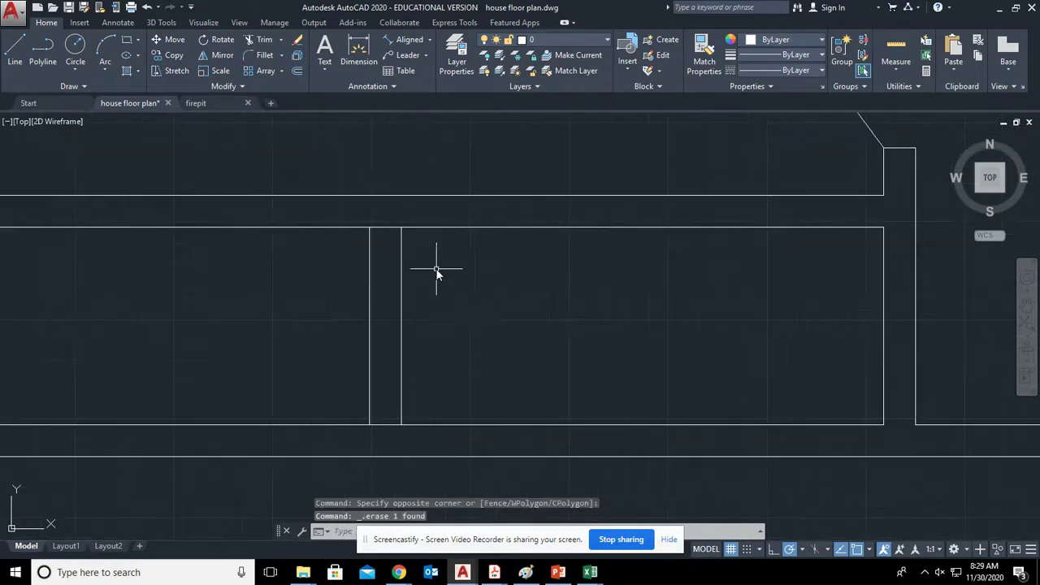
Trim the top and bottom edges between the two vertical lines to open the gap.
{"action": "left_click", "coordinate": [260, 39]}
{"action": "key", "text": "Return"}
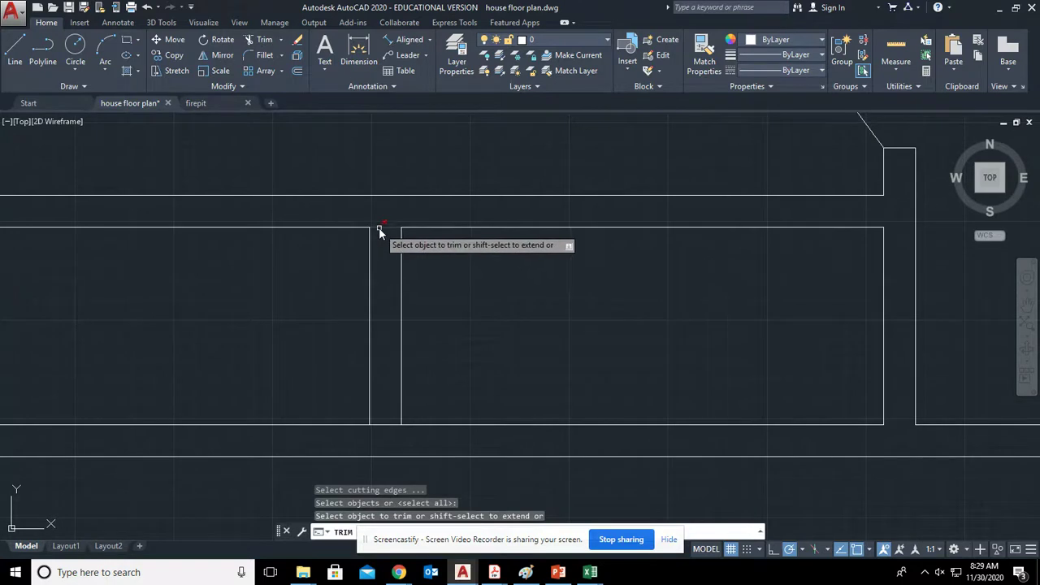
{"action": "left_click", "coordinate": [381, 228]}
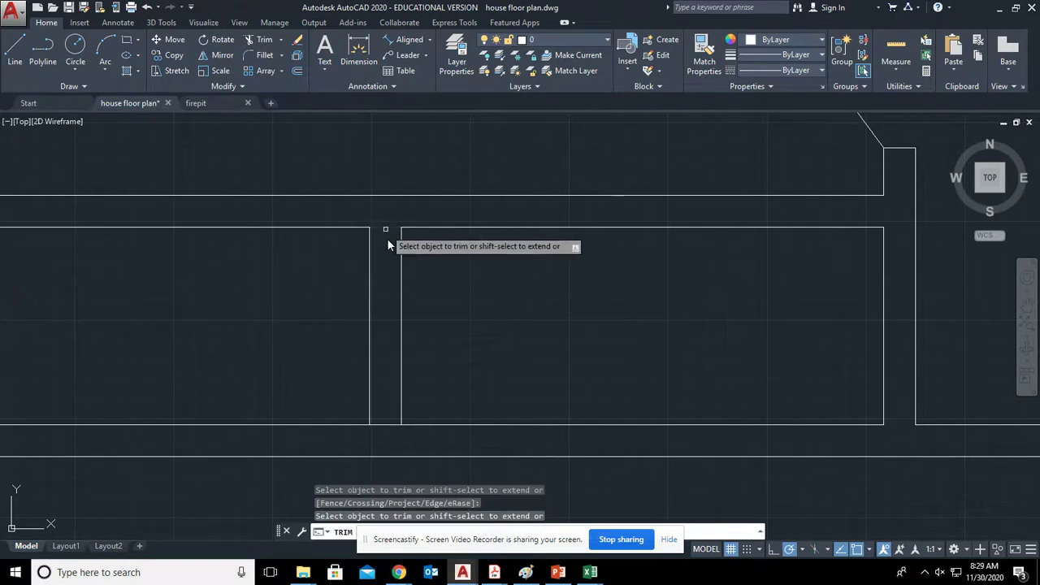
{"action": "left_click", "coordinate": [382, 424]}
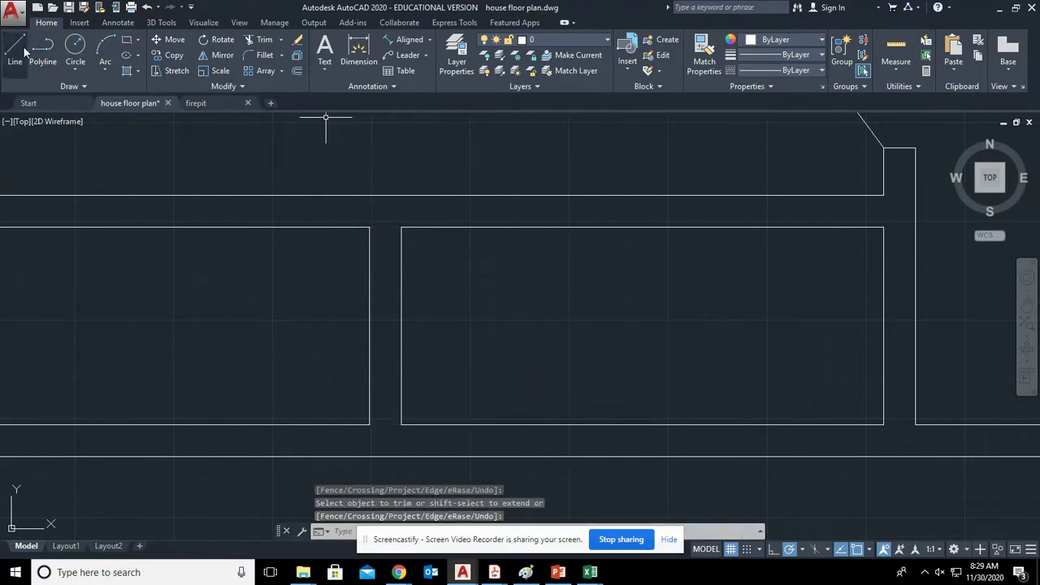
{"action": "left_click", "coordinate": [298, 72]}
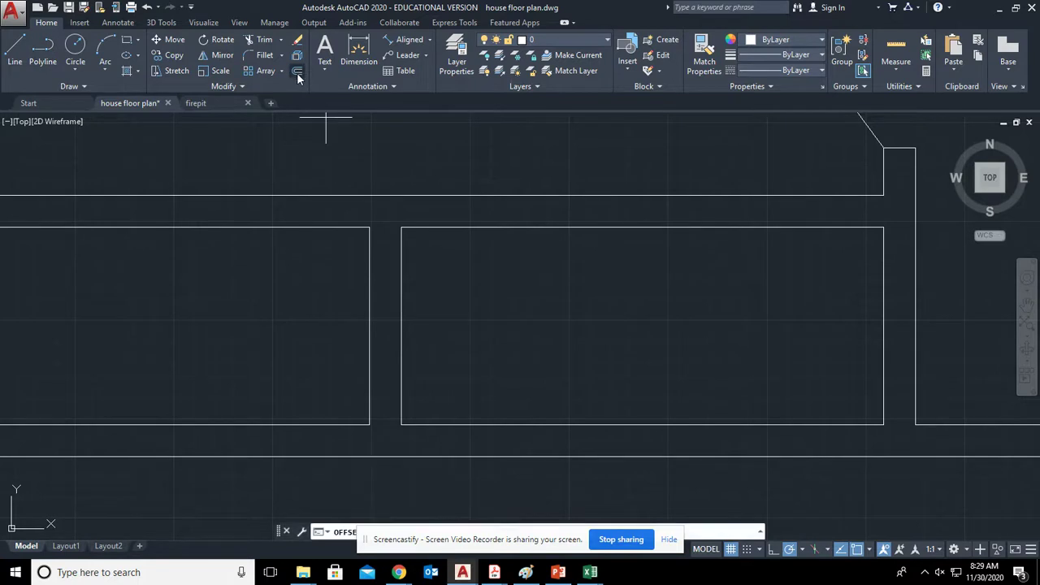
Offset the end lines of both rectangles 6 units inward.
{"action": "type", "text": "6"}
{"action": "key", "text": "Return"}
{"action": "left_click", "coordinate": [402, 257]}
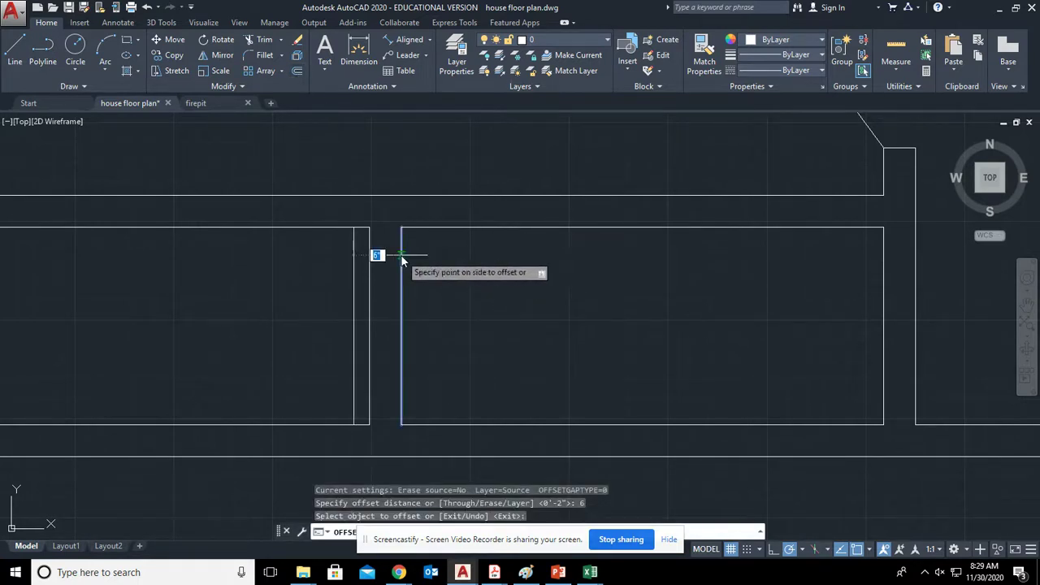
{"action": "left_click", "coordinate": [488, 265]}
{"action": "left_click", "coordinate": [884, 296]}
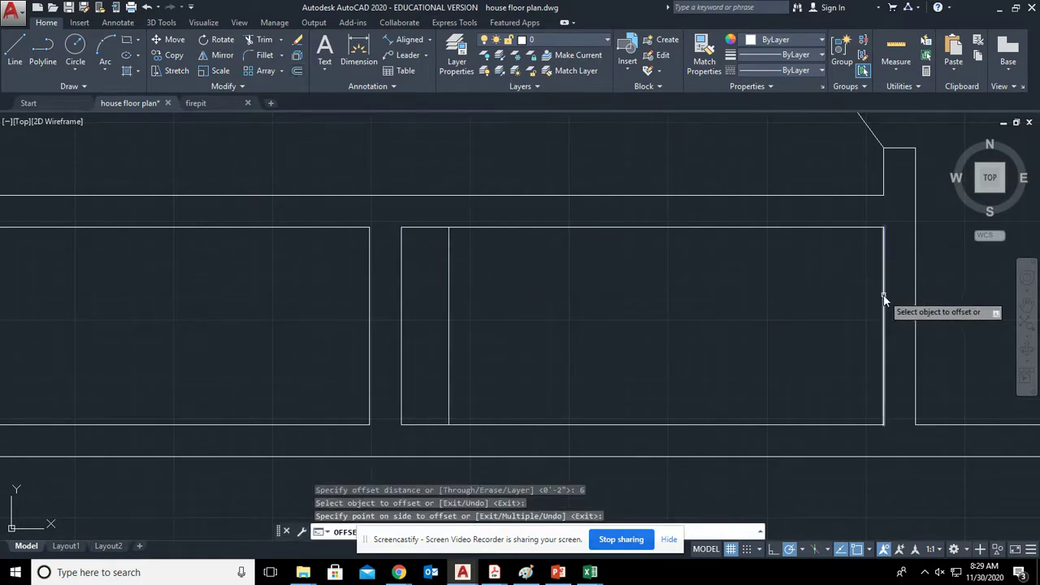
{"action": "left_click", "coordinate": [863, 297]}
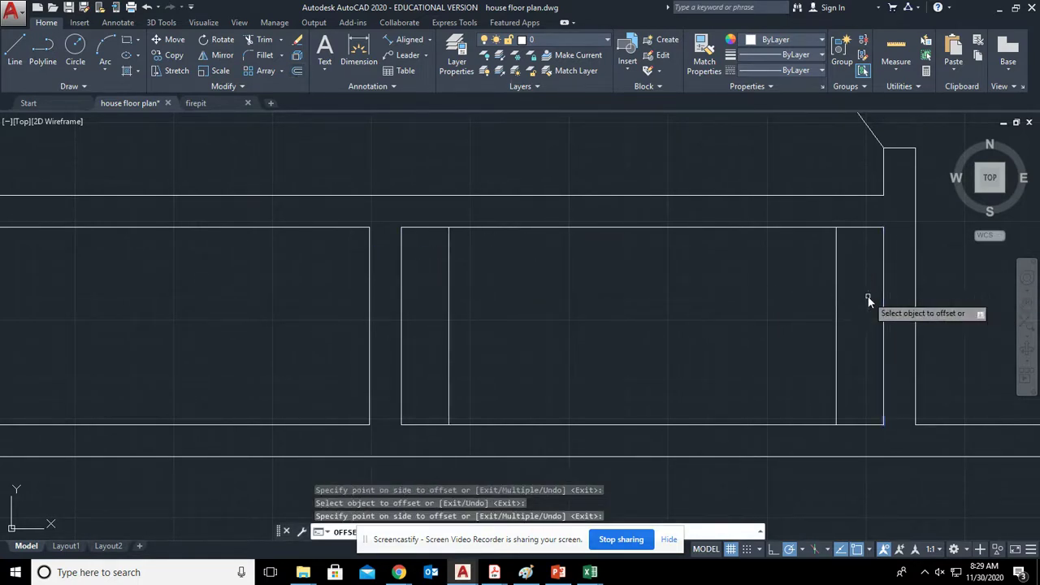
{"action": "left_click", "coordinate": [368, 282]}
{"action": "left_click", "coordinate": [344, 281]}
{"action": "scroll", "coordinate": [242, 293], "scroll_direction": "down", "scroll_amount": 5}
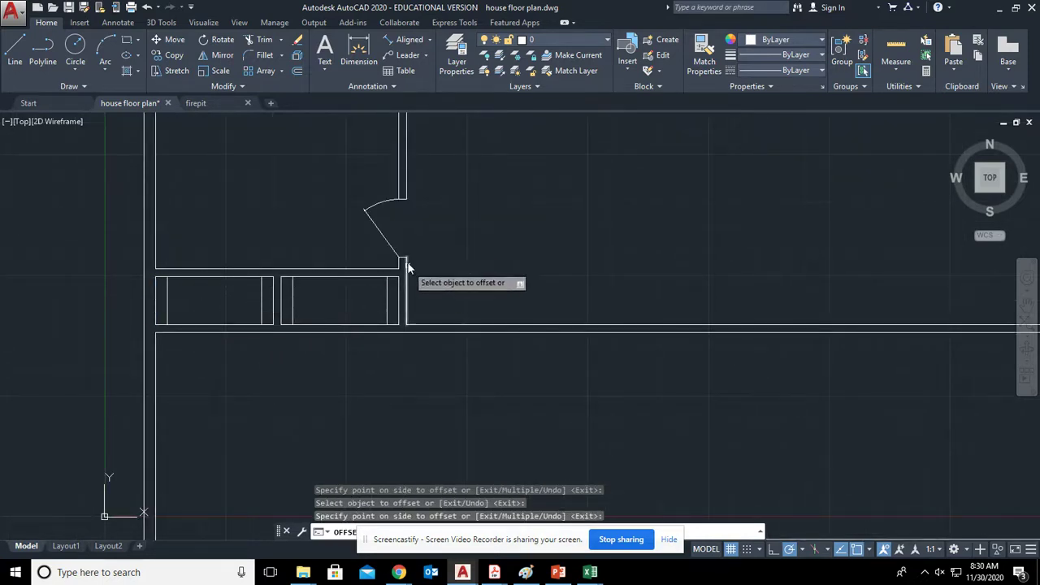
{"action": "scroll", "coordinate": [398, 260], "scroll_direction": "up", "scroll_amount": 6}
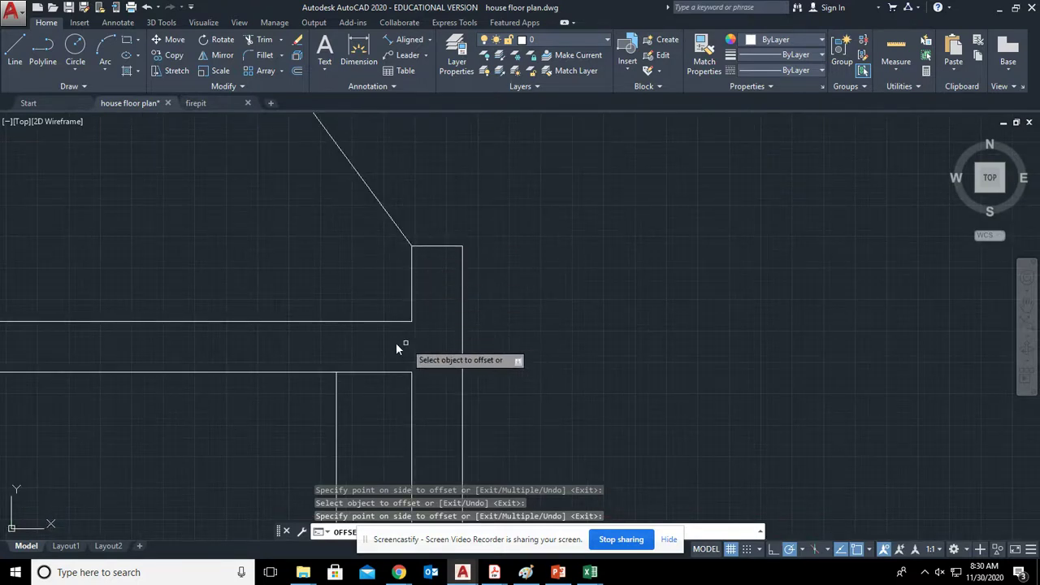
{"action": "scroll", "coordinate": [298, 358], "scroll_direction": "down", "scroll_amount": 6}
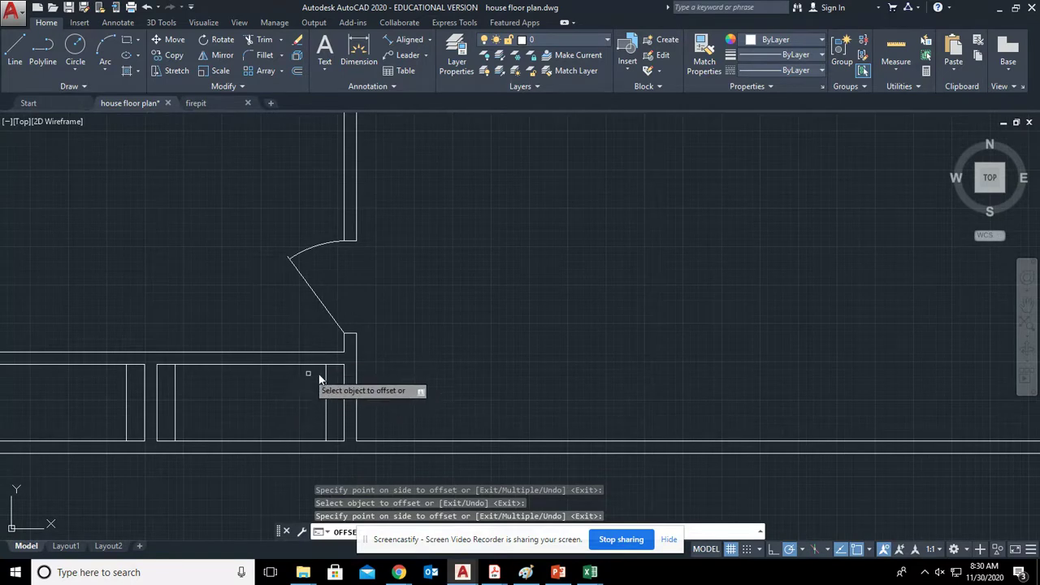
{"action": "key", "text": "Escape"}
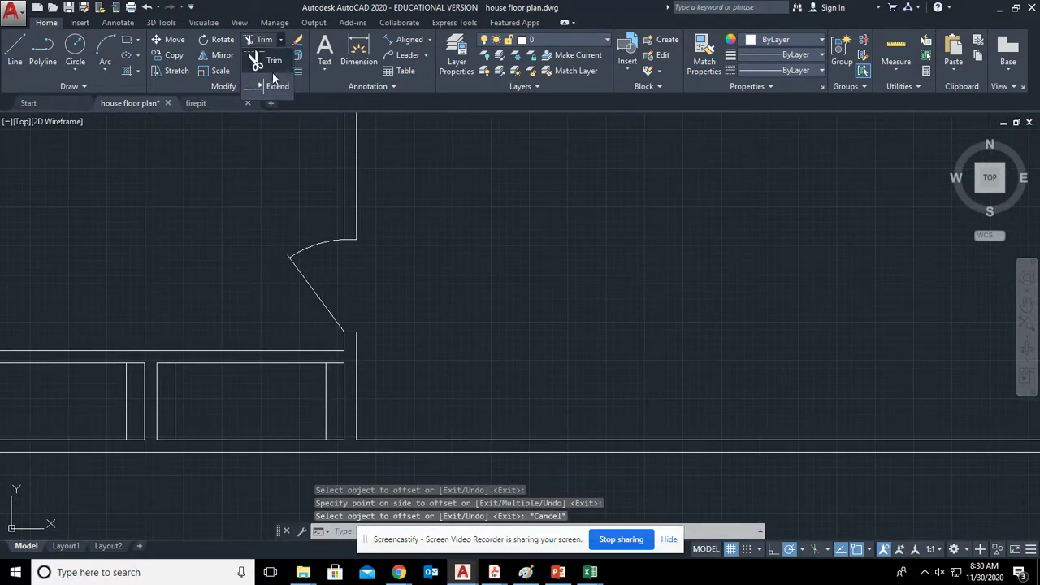
{"action": "left_click", "coordinate": [277, 85]}
Extend the 6-unit lines up to the wall line and down to the corridor wall.
{"action": "left_click", "coordinate": [284, 351]}
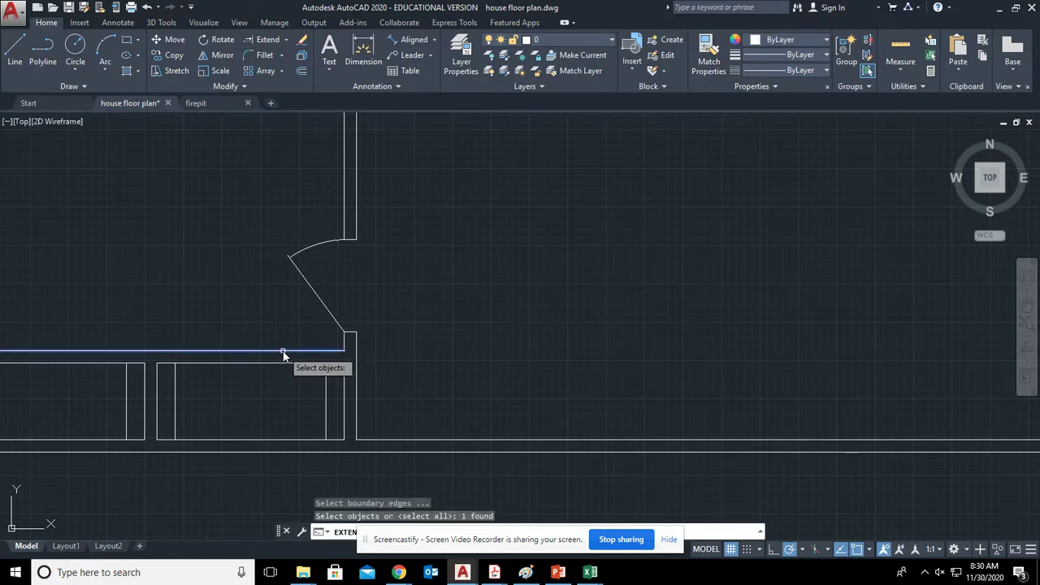
{"action": "key", "text": "Return"}
{"action": "left_click", "coordinate": [325, 381]}
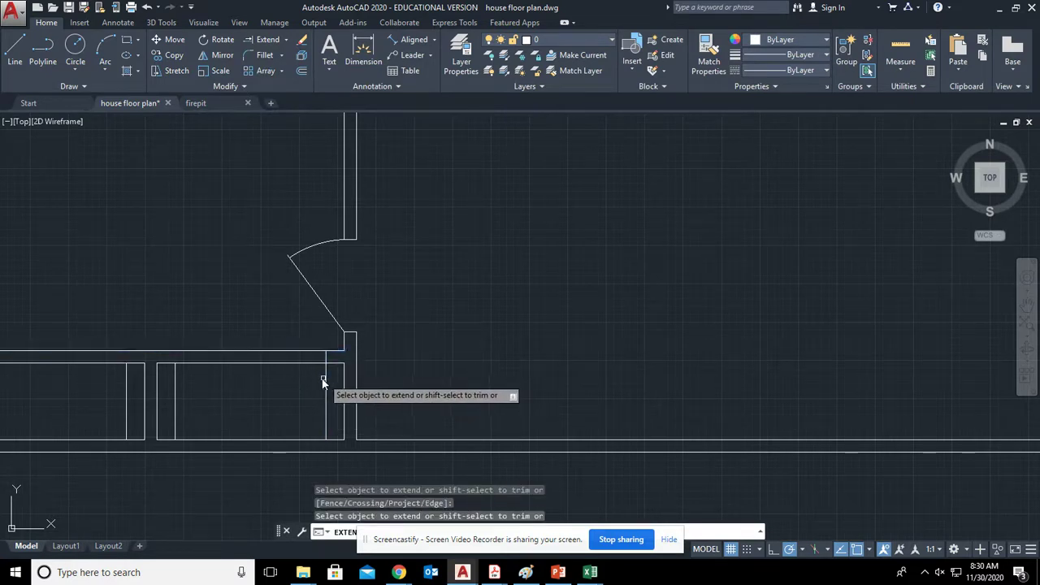
{"action": "left_click", "coordinate": [176, 373]}
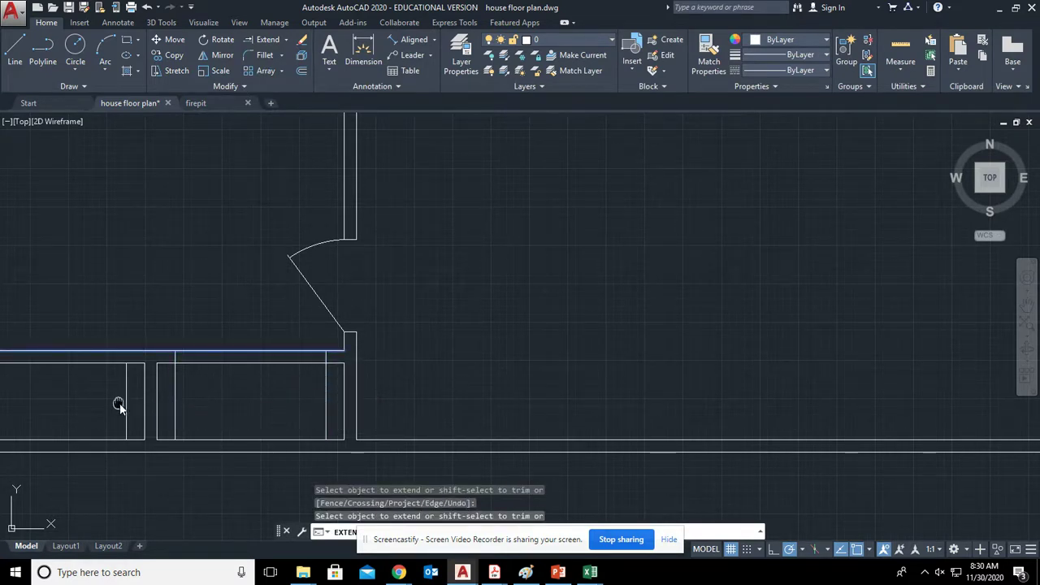
{"action": "middle_click_drag", "start_coordinate": [116, 407], "coordinate": [378, 343]}
{"action": "key", "text": "Return"}
{"action": "key", "text": "Return"}
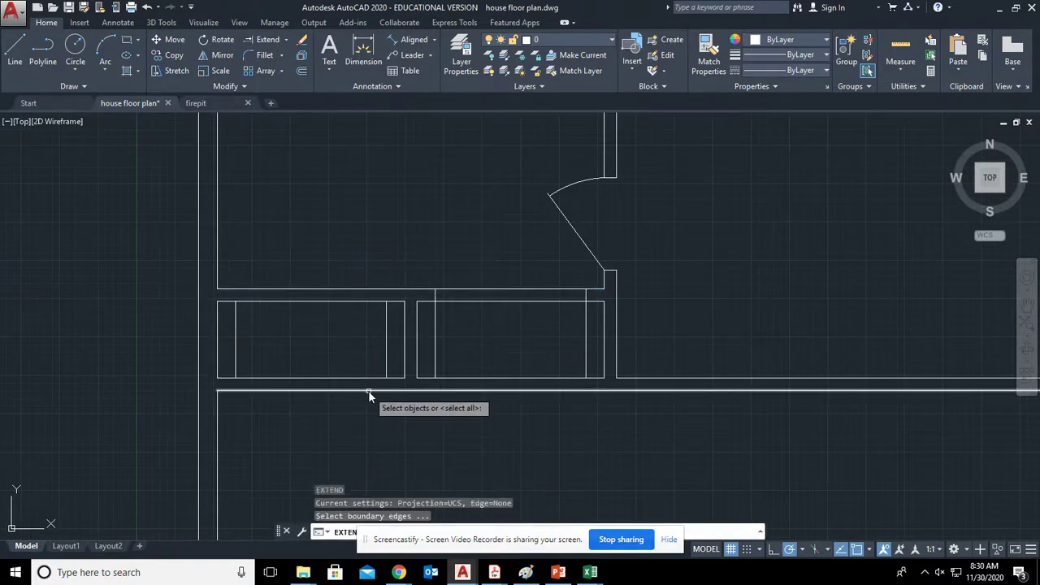
{"action": "left_click", "coordinate": [368, 390]}
{"action": "key", "text": "Return"}
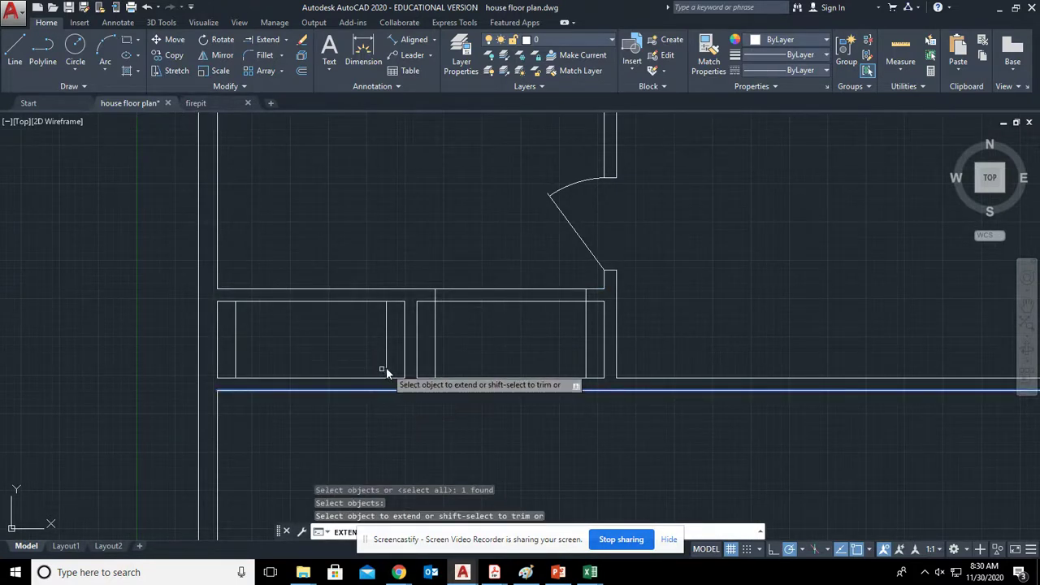
{"action": "left_click", "coordinate": [235, 372]}
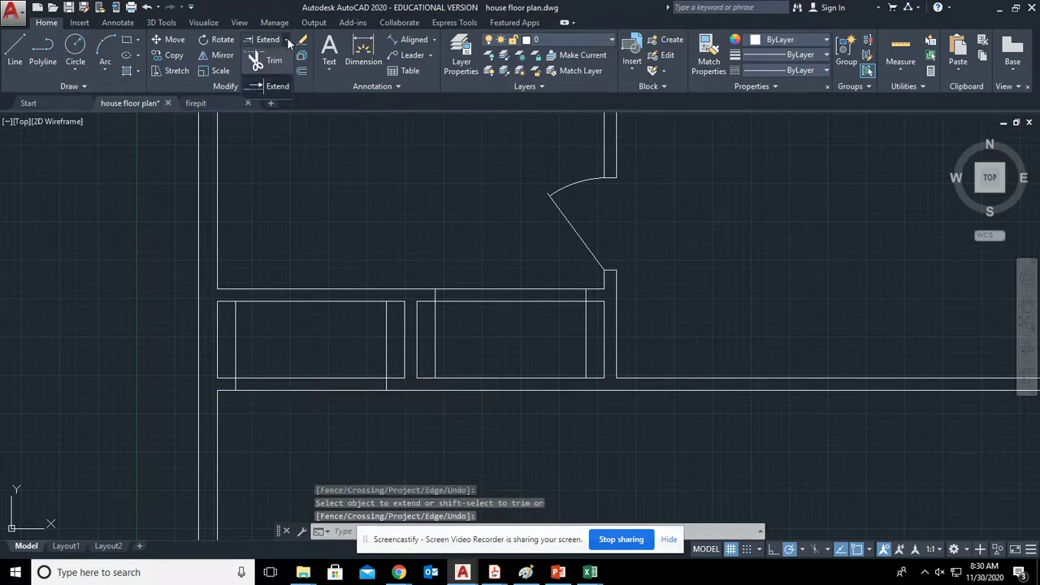
Trim the wall segments and leftover lines to open doorways in both small rooms.
{"action": "left_click", "coordinate": [274, 63]}
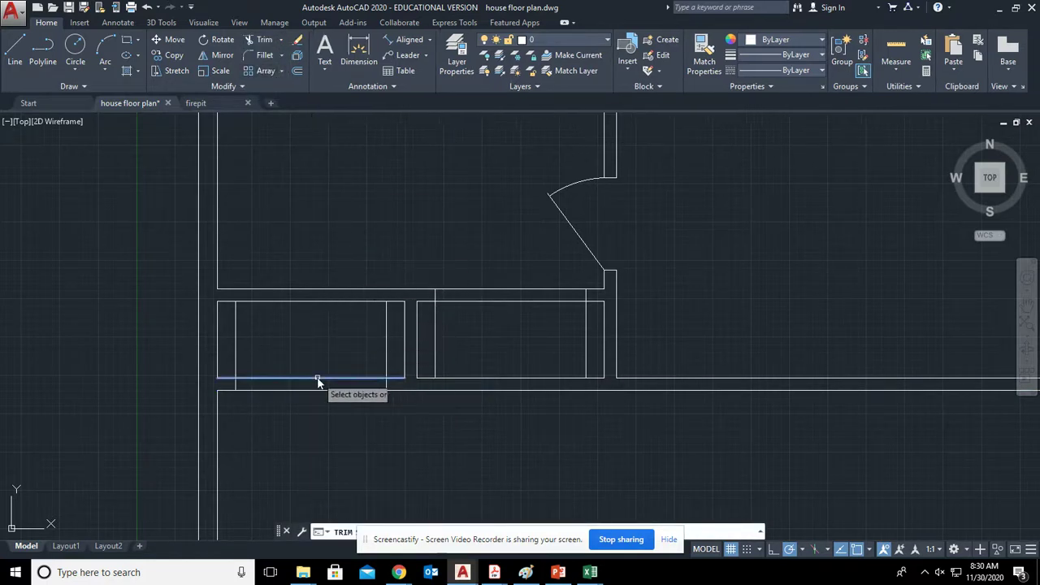
{"action": "key", "text": "Return"}
{"action": "left_click_drag", "start_coordinate": [393, 347], "coordinate": [235, 349]}
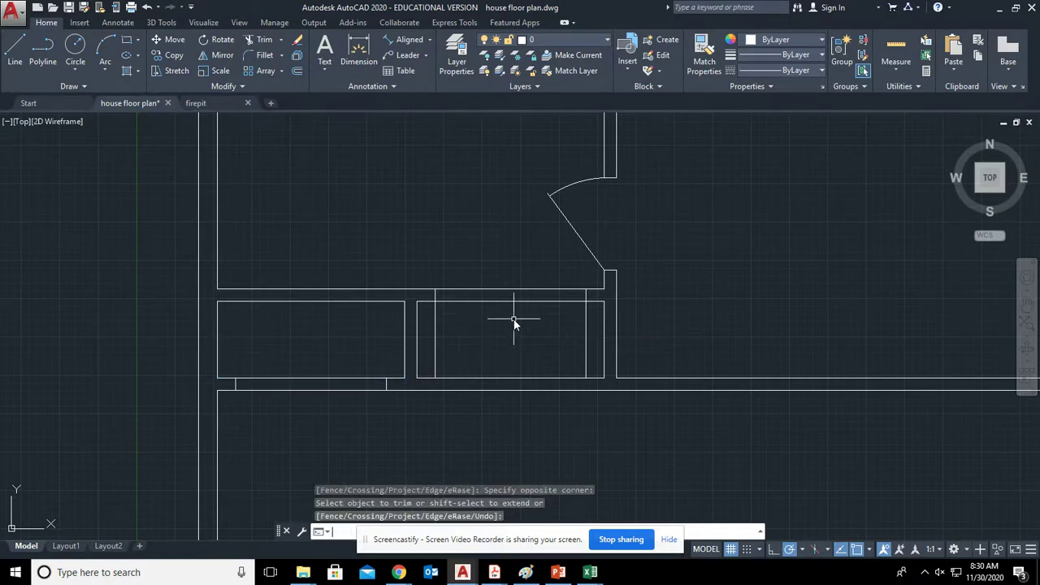
{"action": "key", "text": "Return"}
{"action": "key", "text": "Return"}
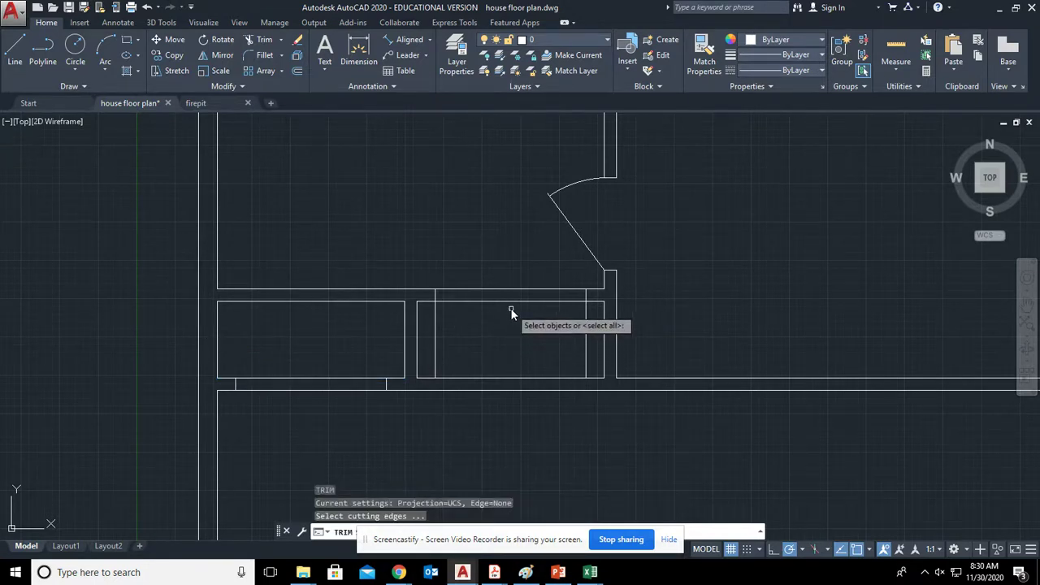
{"action": "left_click", "coordinate": [511, 302]}
{"action": "key", "text": "Return"}
{"action": "left_click_drag", "start_coordinate": [594, 332], "coordinate": [443, 332]}
{"action": "key", "text": "Return"}
{"action": "key", "text": "Return"}
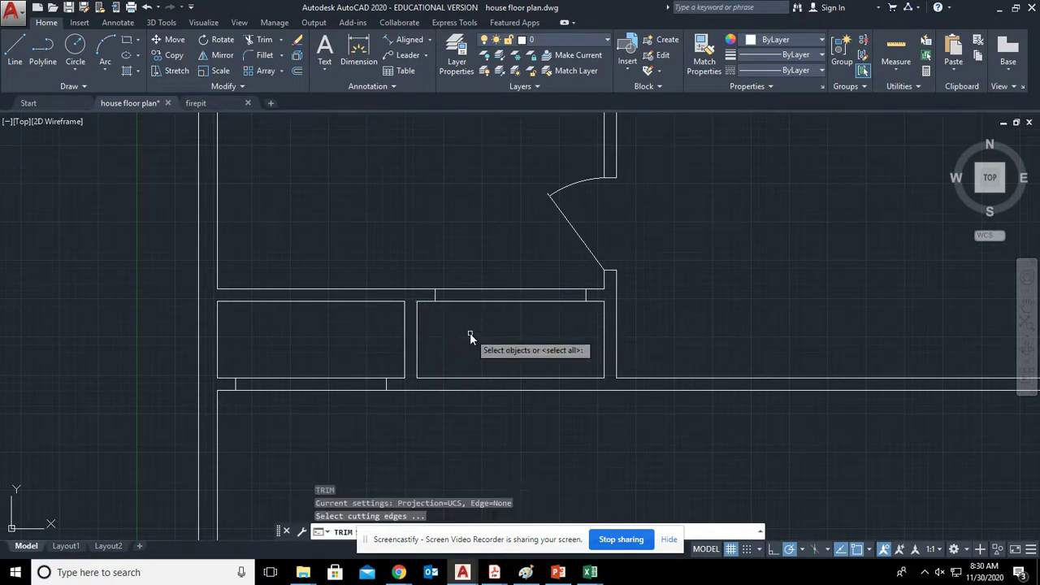
{"action": "key", "text": "Return"}
{"action": "left_click", "coordinate": [512, 337]}
{"action": "left_click", "coordinate": [499, 275]}
{"action": "left_click", "coordinate": [300, 364]}
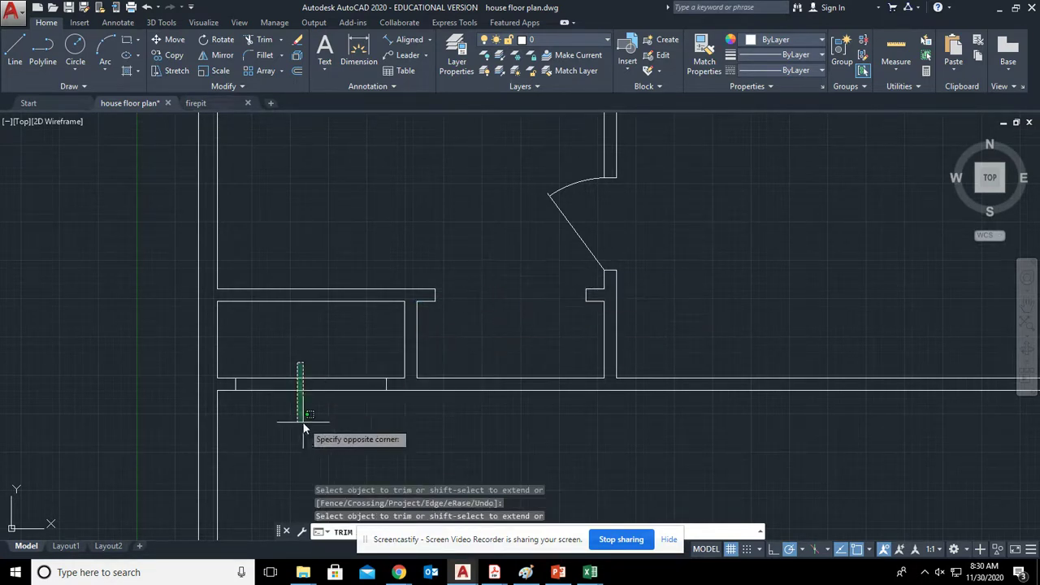
{"action": "left_click", "coordinate": [303, 429]}
{"action": "middle_click_drag", "start_coordinate": [498, 312], "coordinate": [325, 357]}
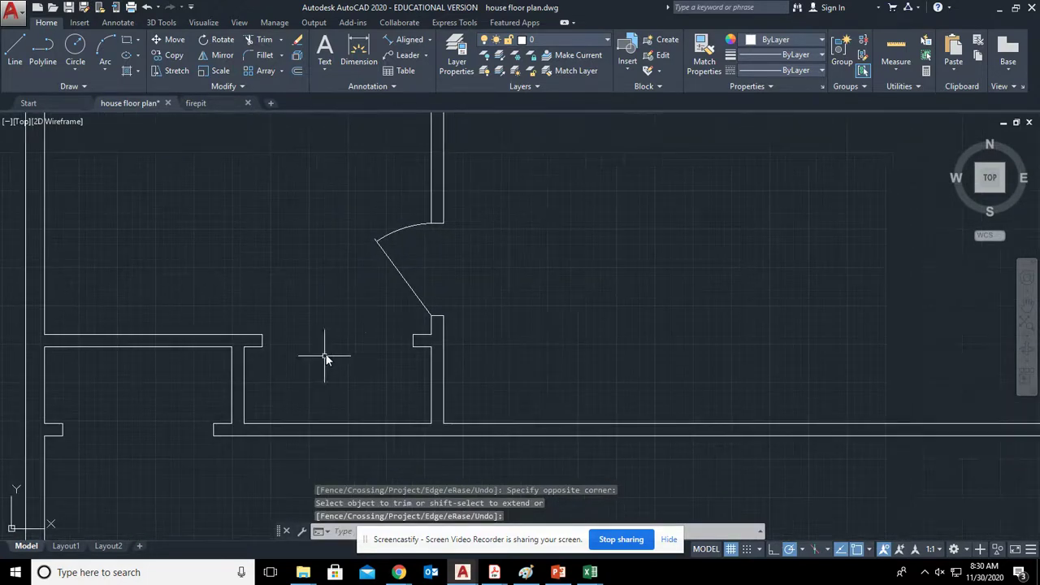
{"action": "left_click", "coordinate": [14, 44]}
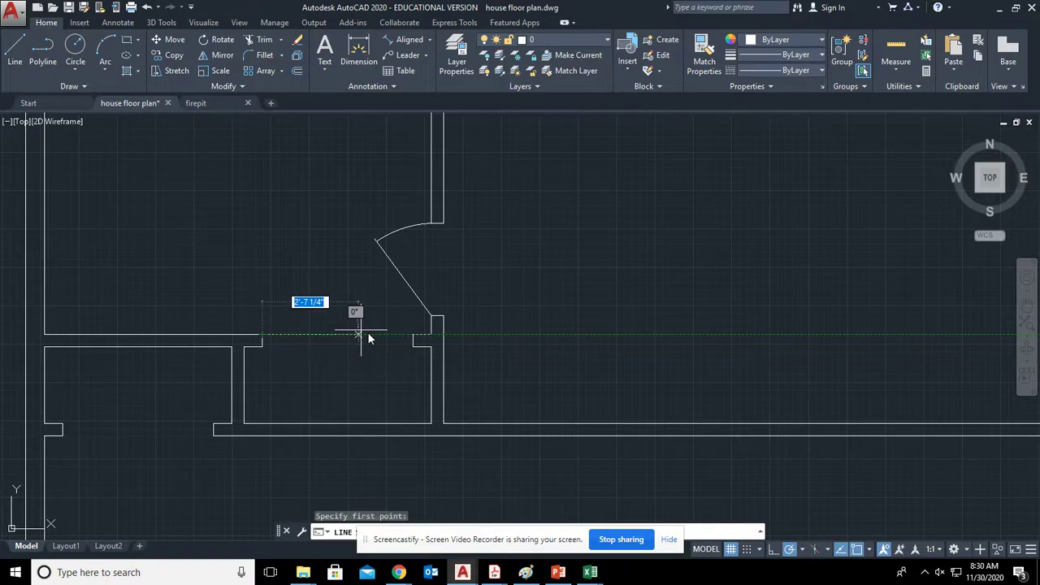
Draw a trial diagonal line at the left wall corner, then delete it.
{"action": "left_click", "coordinate": [412, 334]}
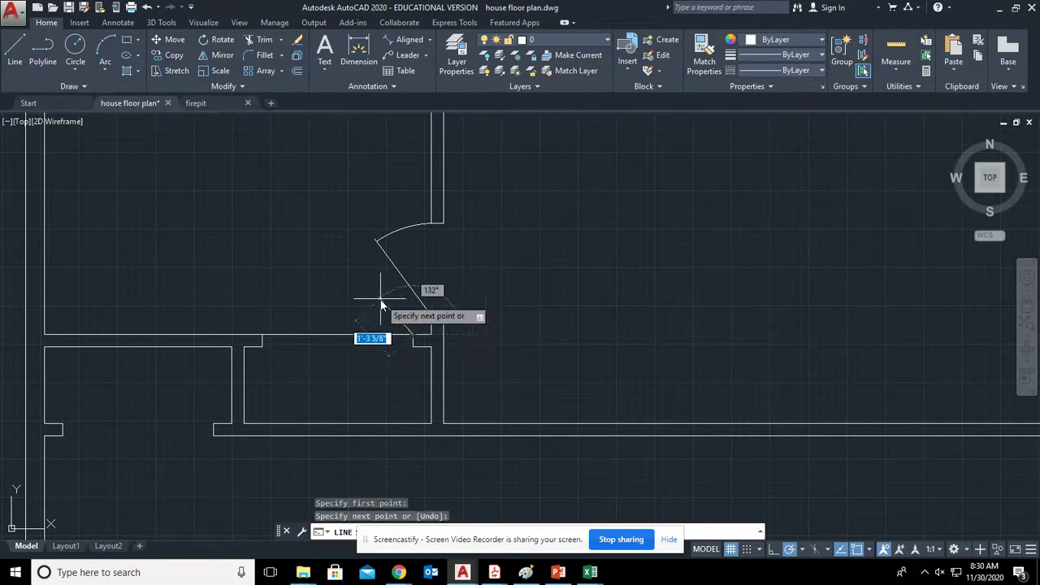
{"action": "key", "text": "Escape"}
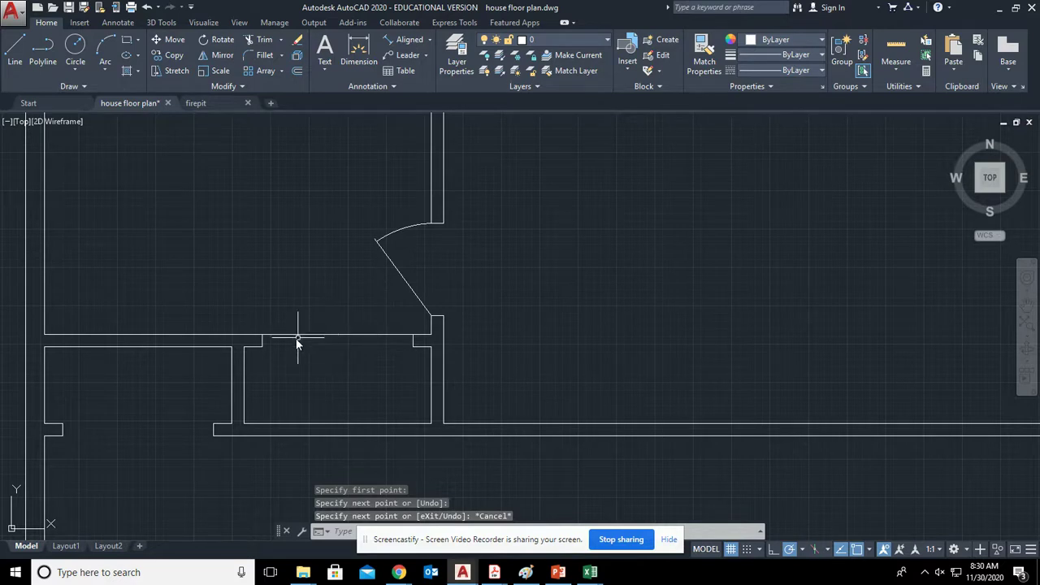
{"action": "key", "text": "Return"}
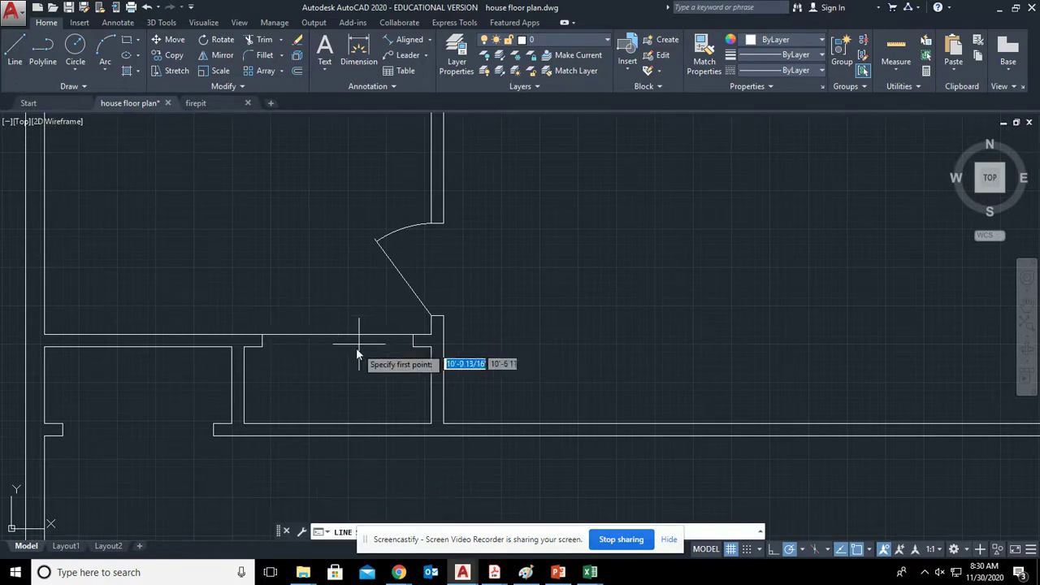
{"action": "left_click", "coordinate": [264, 335]}
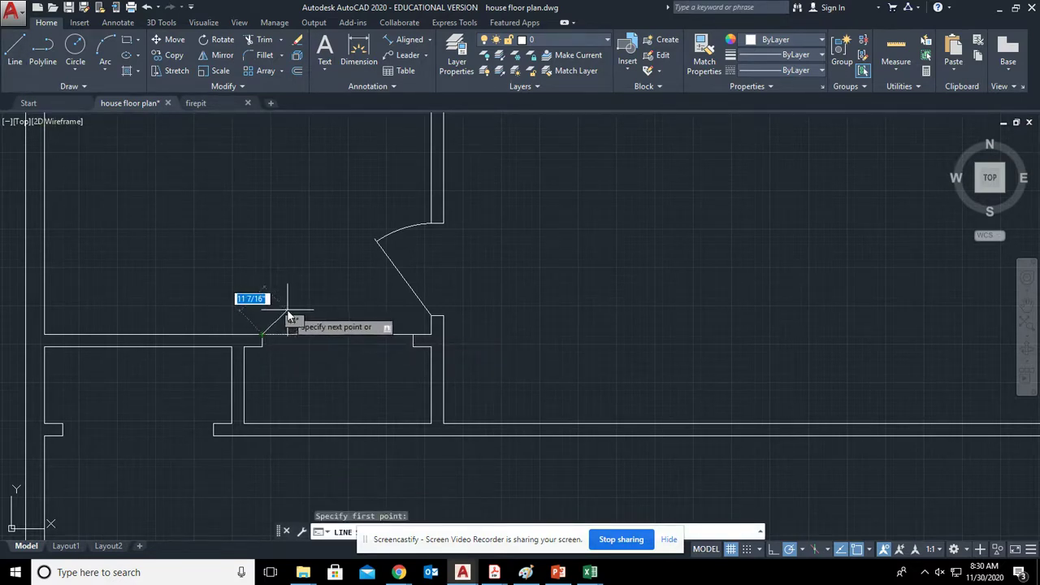
{"action": "left_click", "coordinate": [288, 309]}
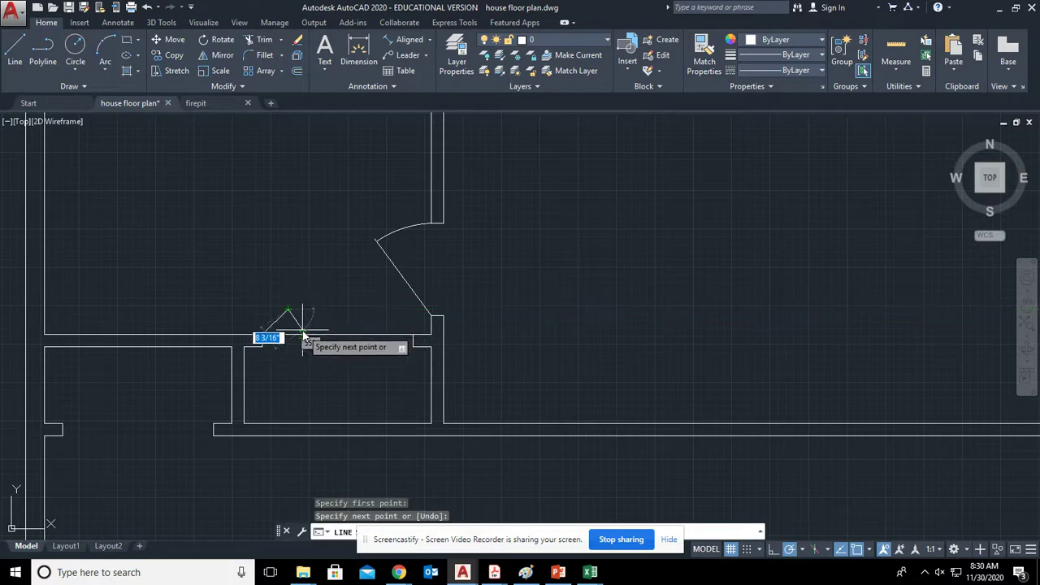
{"action": "key", "text": "Escape"}
{"action": "left_click", "coordinate": [276, 325]}
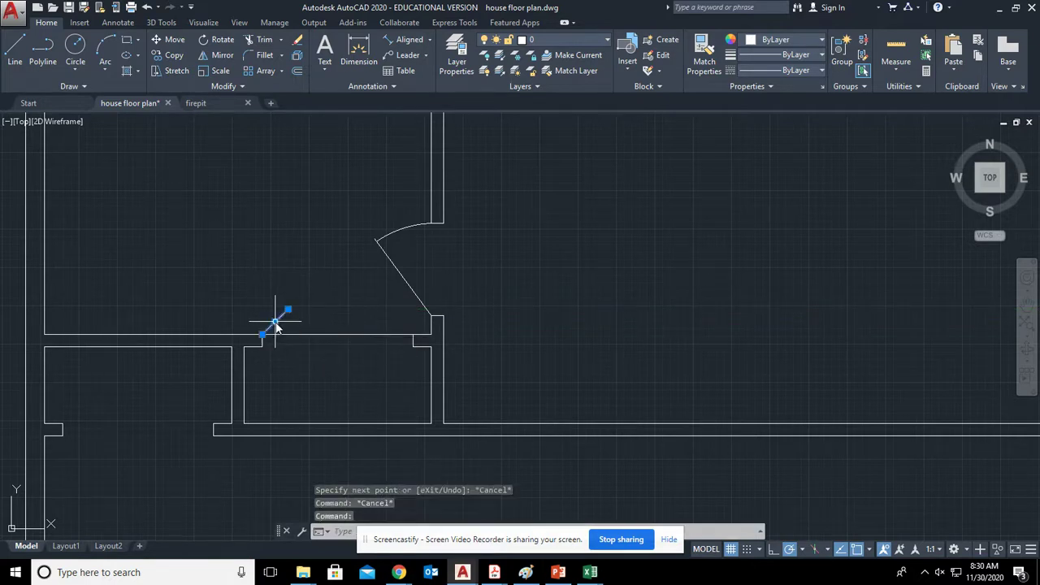
{"action": "key", "text": "Delete"}
Draw a first two-line peak from the wall corner and erase it.
{"action": "left_click", "coordinate": [15, 51]}
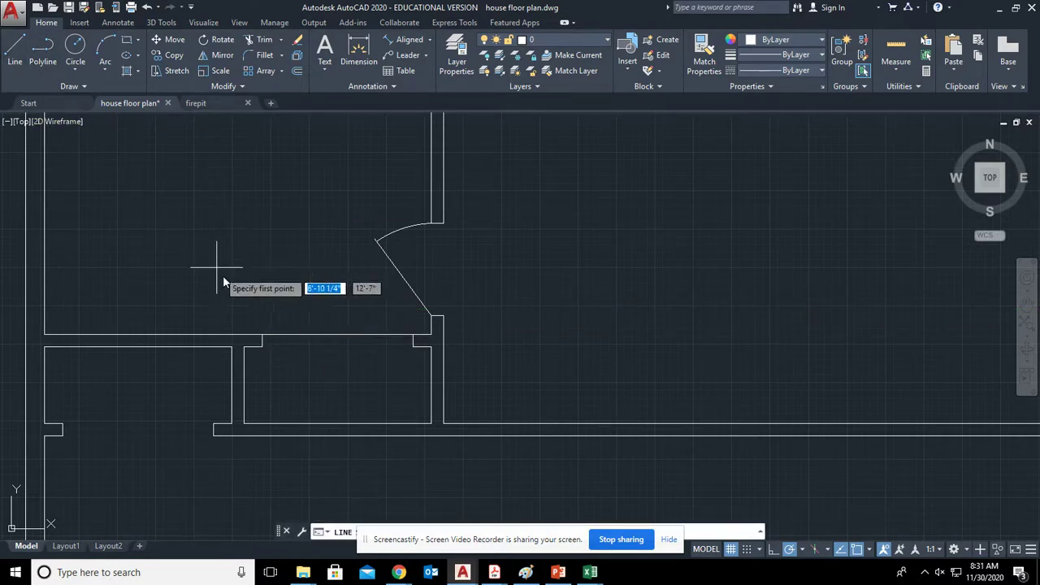
{"action": "left_click", "coordinate": [262, 333]}
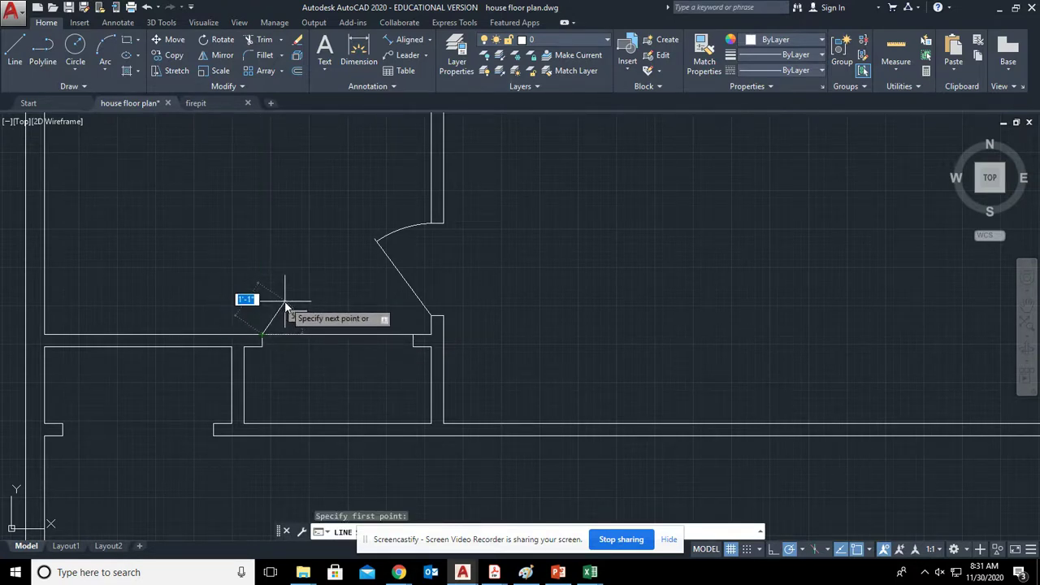
{"action": "left_click", "coordinate": [285, 302]}
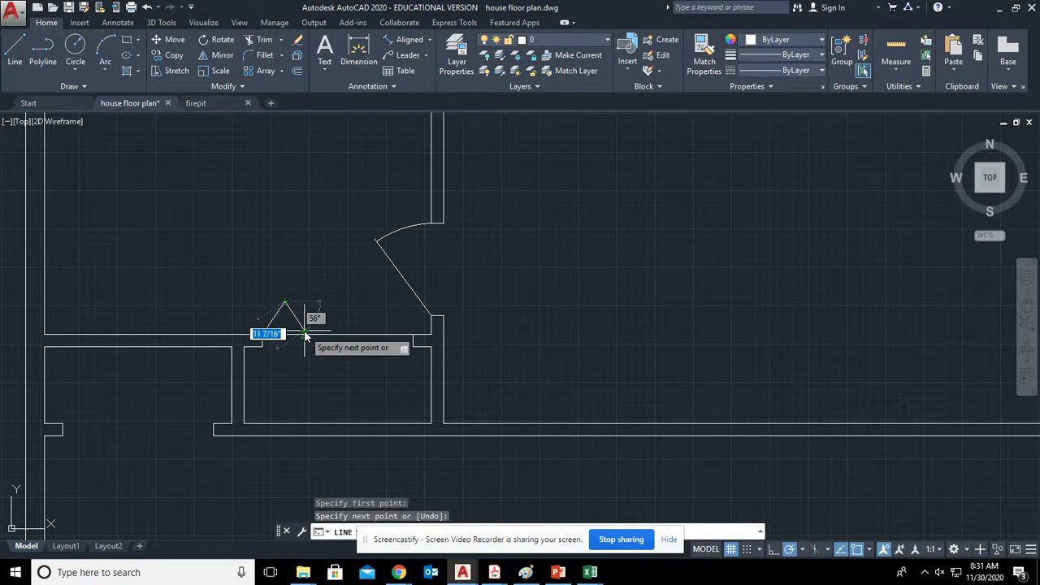
{"action": "left_click", "coordinate": [302, 333]}
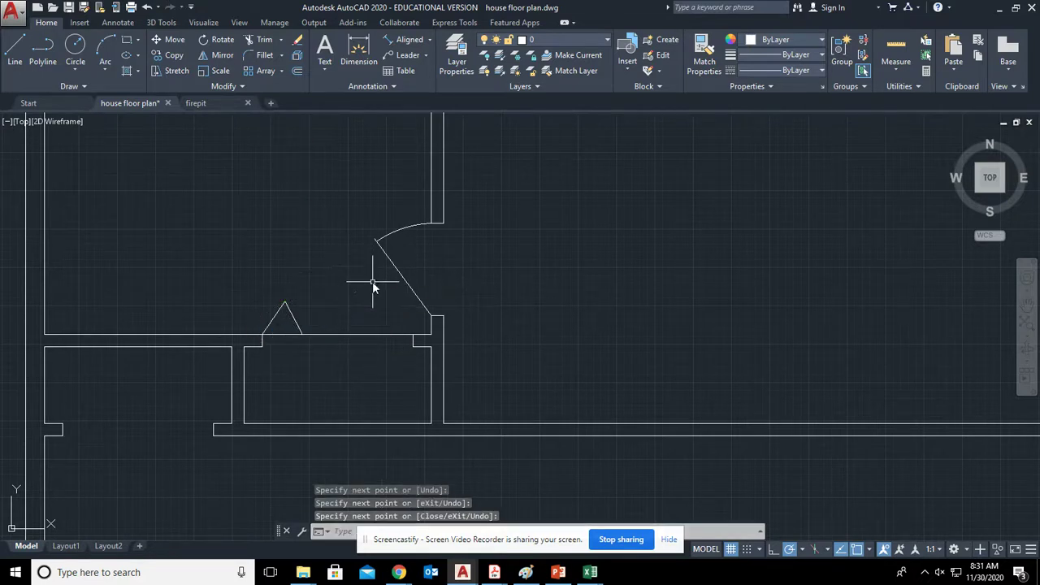
{"action": "key", "text": "Escape"}
{"action": "left_click", "coordinate": [312, 329]}
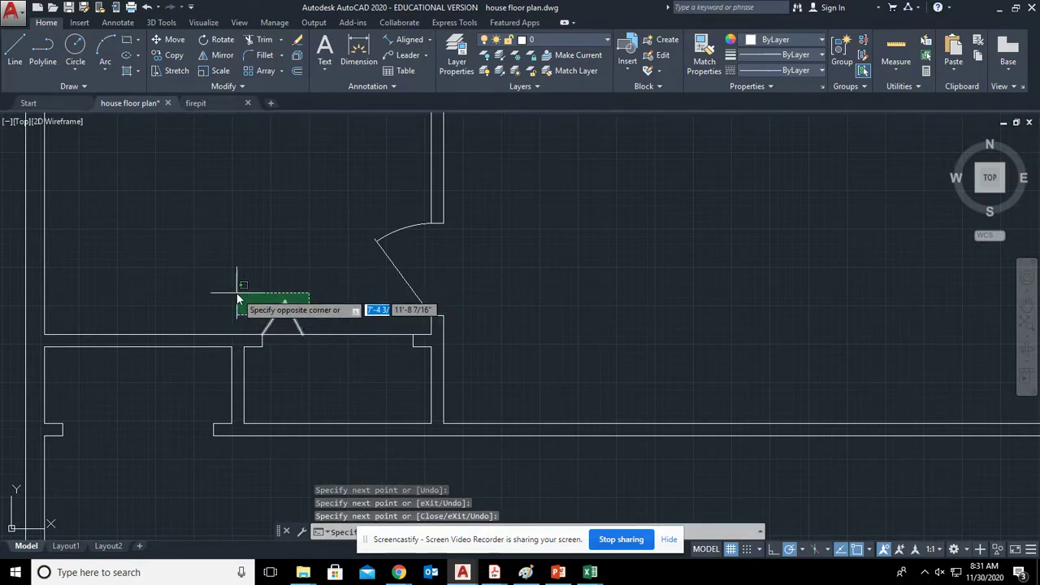
{"action": "left_click", "coordinate": [234, 280]}
{"action": "key", "text": "Delete"}
Redraw the peak from the wall corner up to an apex and back down to the wall.
{"action": "left_click", "coordinate": [15, 50]}
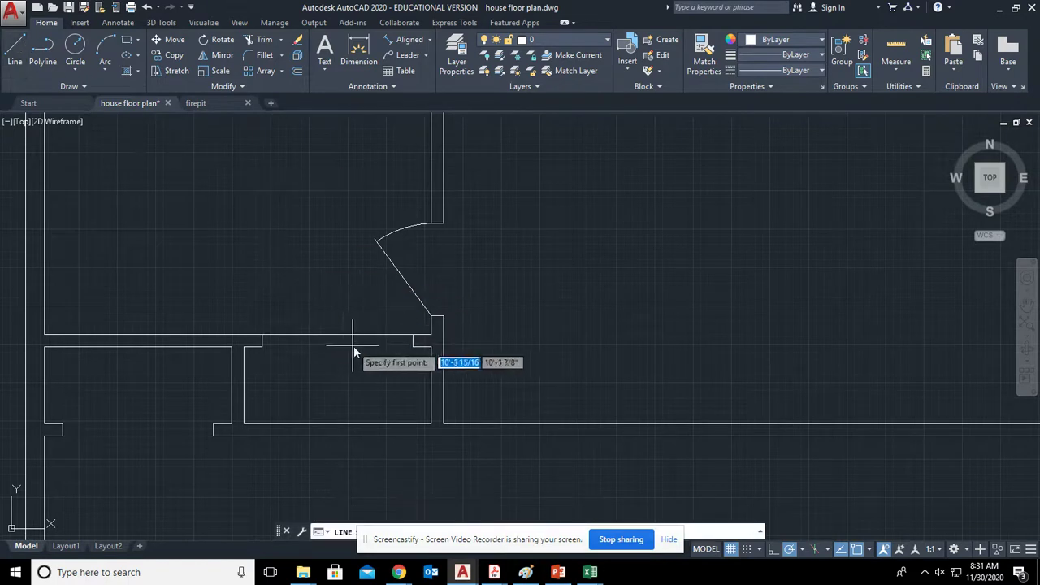
{"action": "left_click", "coordinate": [313, 335]}
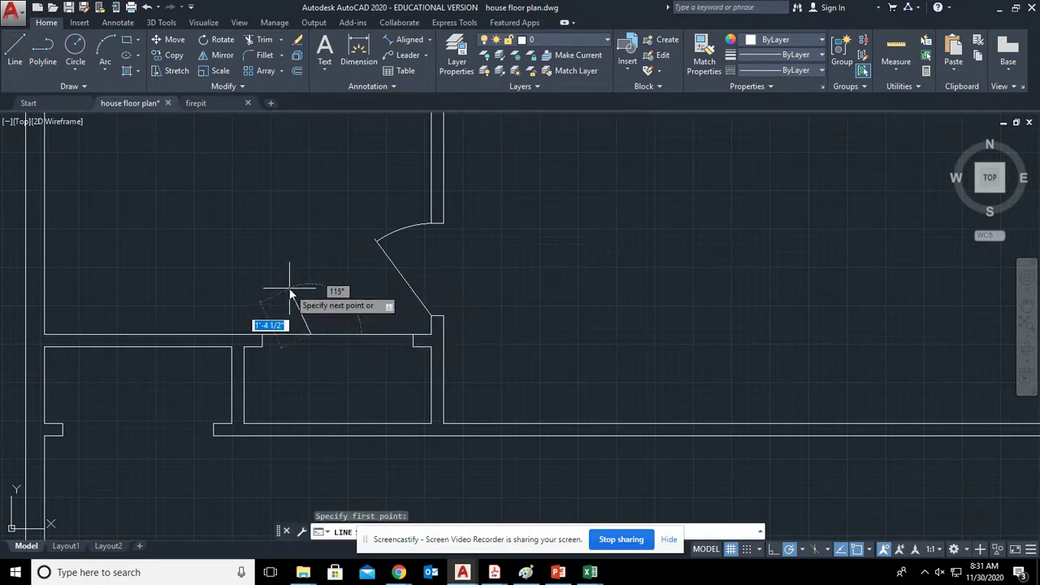
{"action": "left_click", "coordinate": [286, 293]}
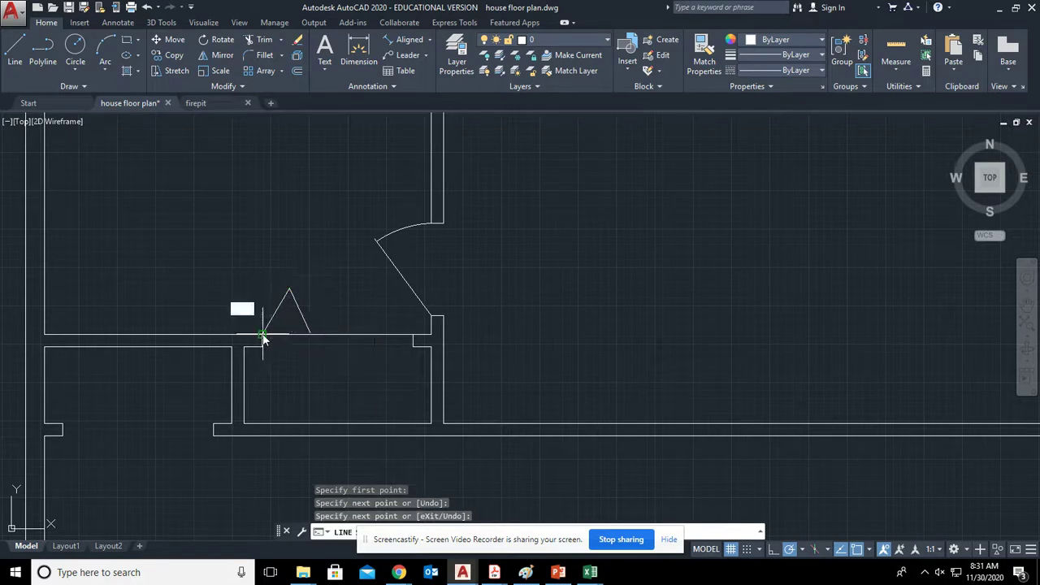
{"action": "left_click", "coordinate": [288, 301]}
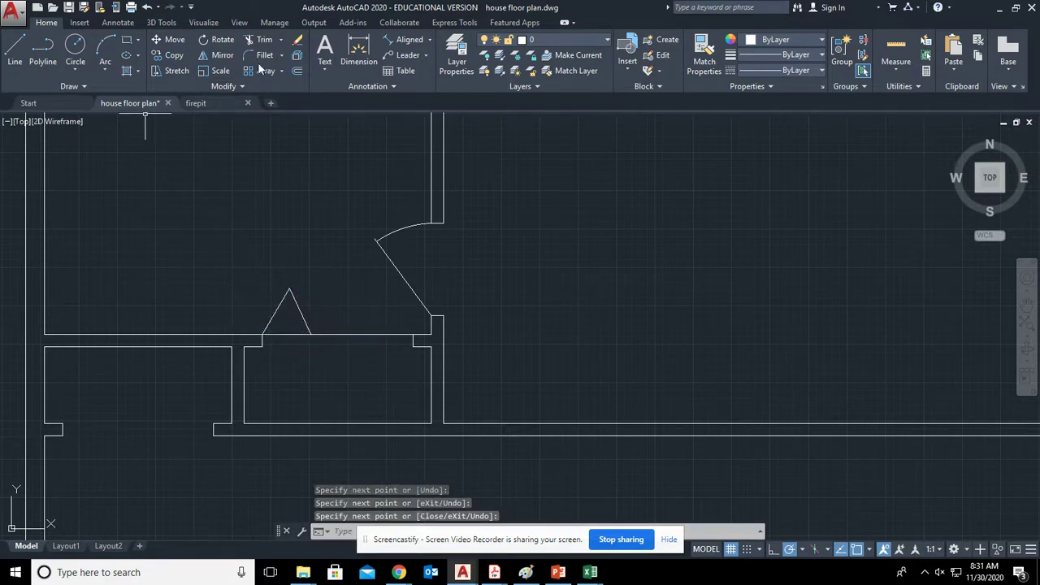
Mirror the two peak lines across a vertical axis, keeping the original.
{"action": "left_click", "coordinate": [222, 55]}
{"action": "left_click", "coordinate": [314, 316]}
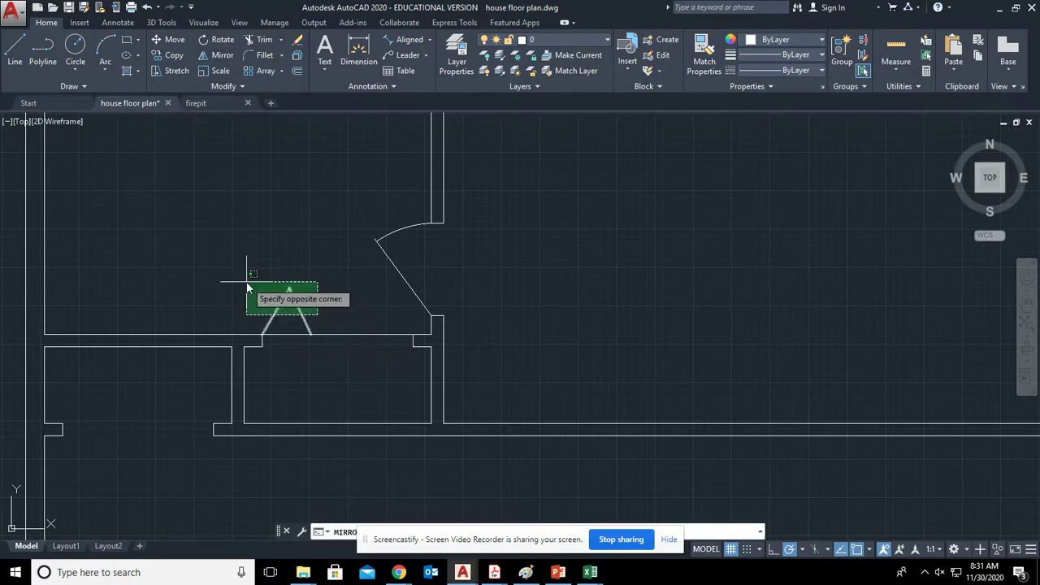
{"action": "left_click", "coordinate": [249, 262]}
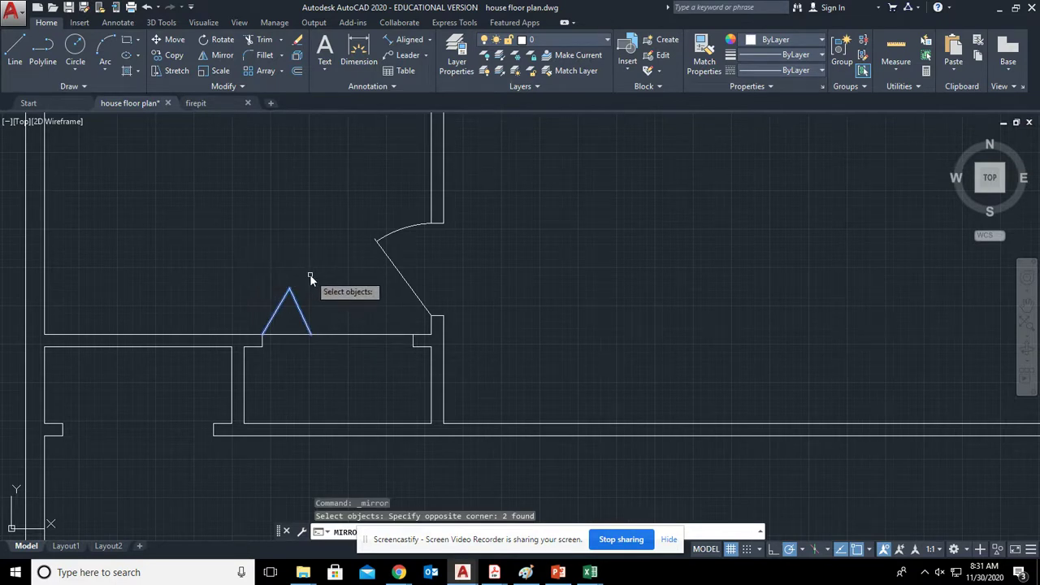
{"action": "key", "text": "Return"}
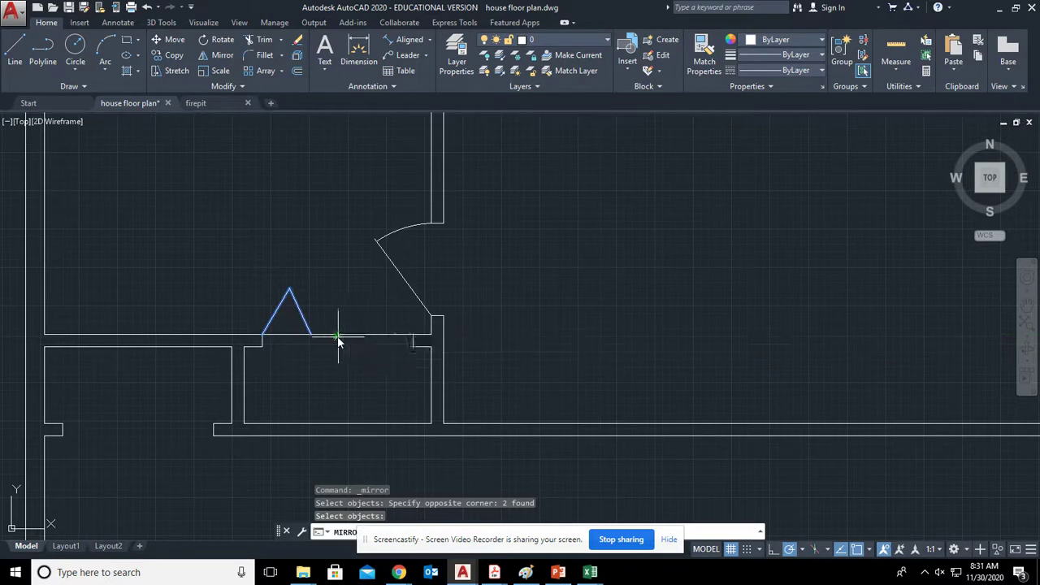
{"action": "left_click", "coordinate": [337, 334]}
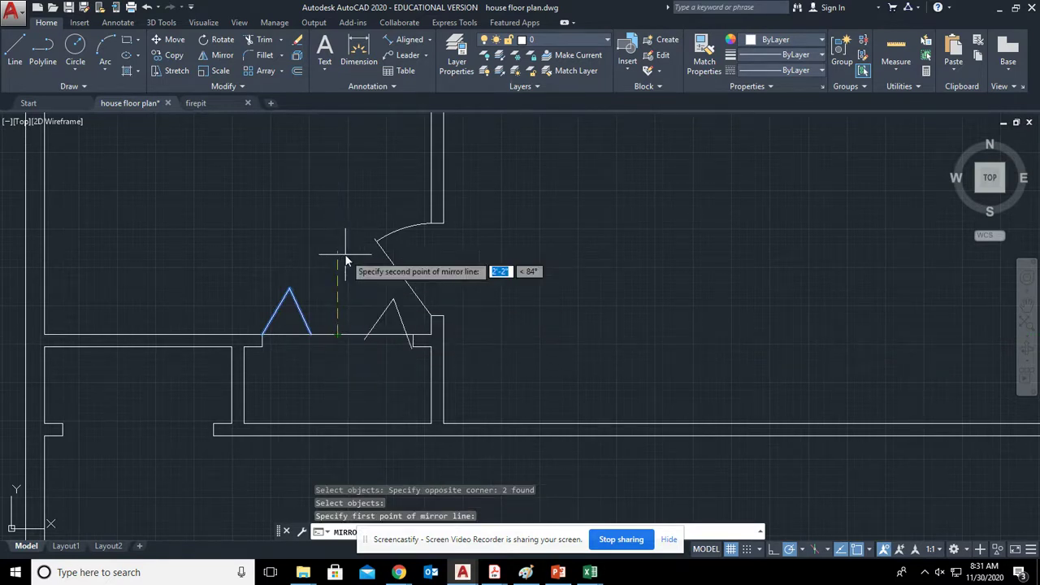
{"action": "left_click", "coordinate": [338, 259]}
{"action": "key", "text": "Return"}
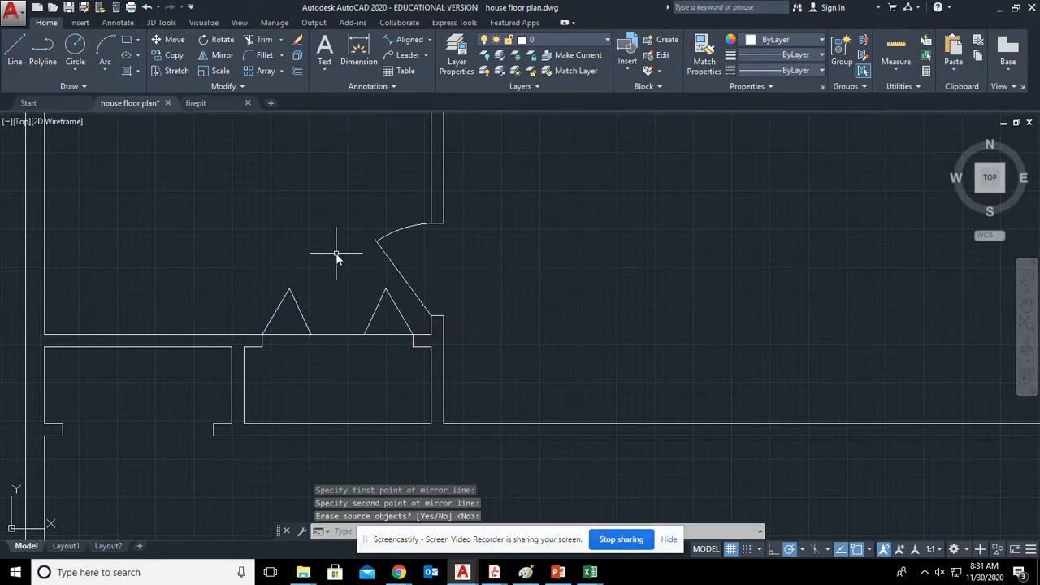
Erase the wall segment between the two peaks.
{"action": "left_click", "coordinate": [336, 355]}
{"action": "left_click", "coordinate": [329, 316]}
{"action": "key", "text": "Delete"}
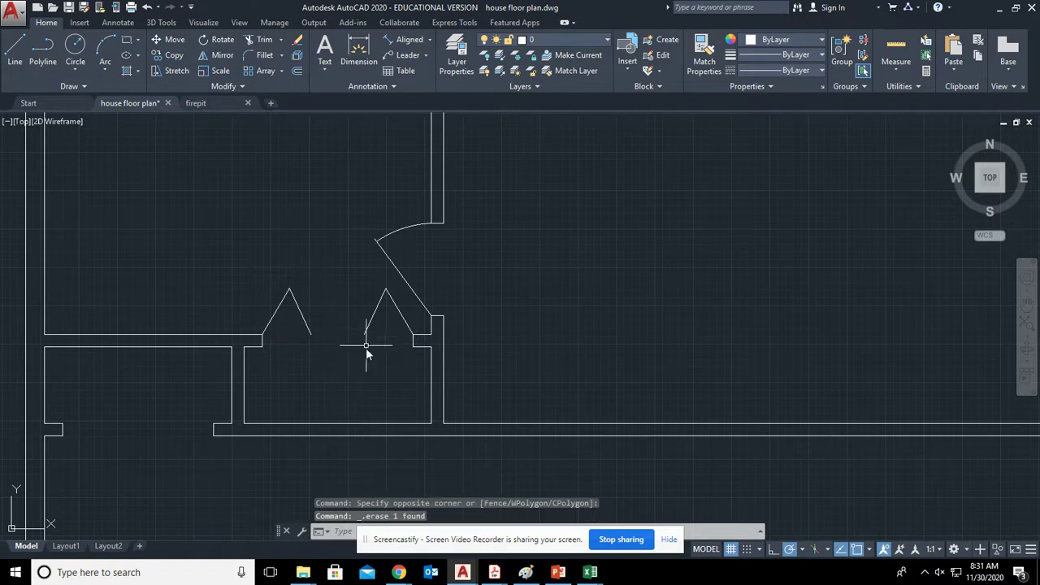
{"action": "scroll", "coordinate": [395, 388], "scroll_direction": "down", "scroll_amount": 2}
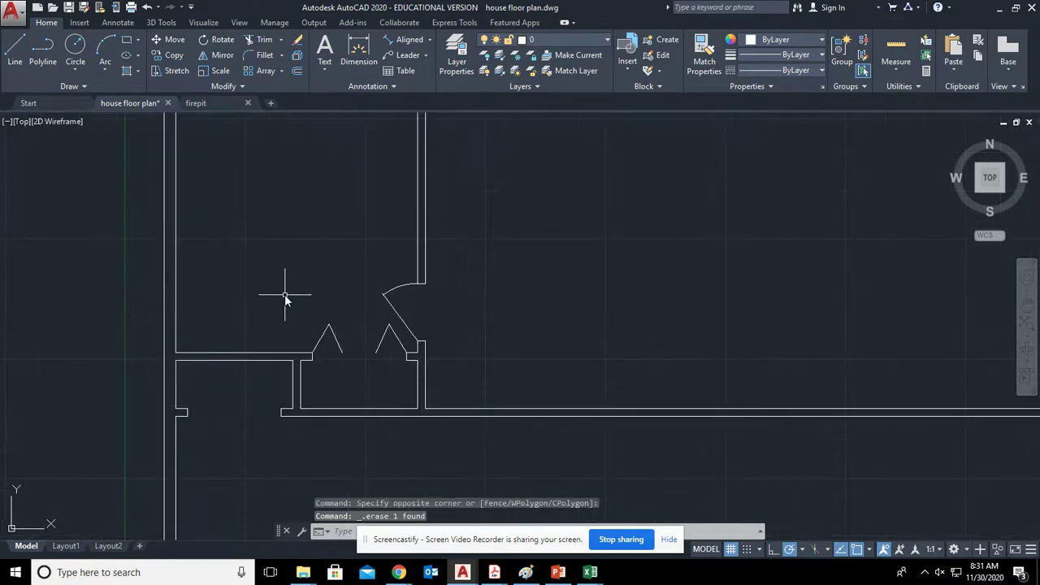
Select both peaked bifold shapes, cancelling an accidental stretch along the way.
{"action": "left_click", "coordinate": [281, 297]}
{"action": "left_click", "coordinate": [416, 378]}
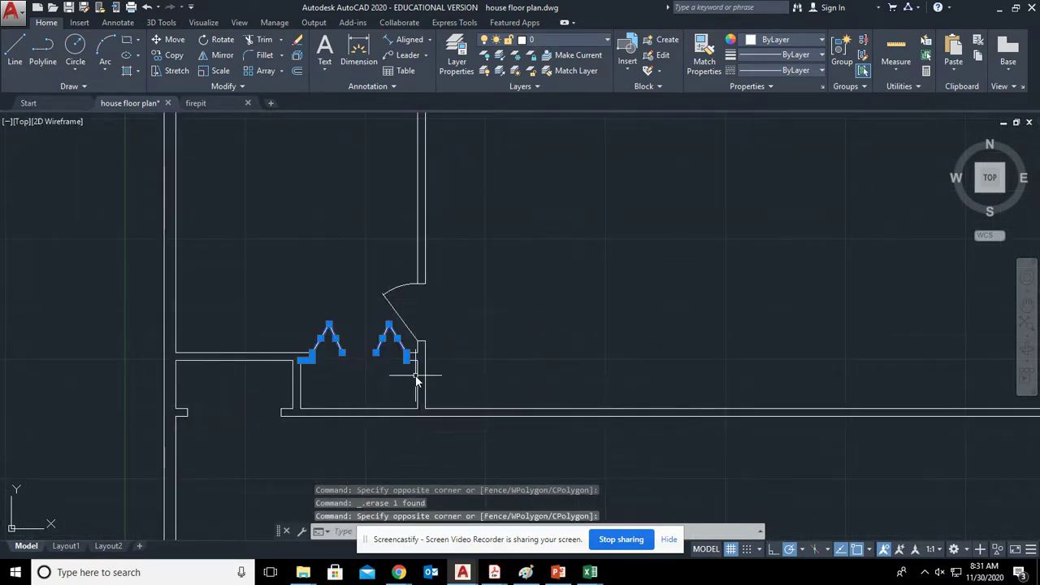
{"action": "scroll", "coordinate": [399, 375], "scroll_direction": "up", "scroll_amount": 4}
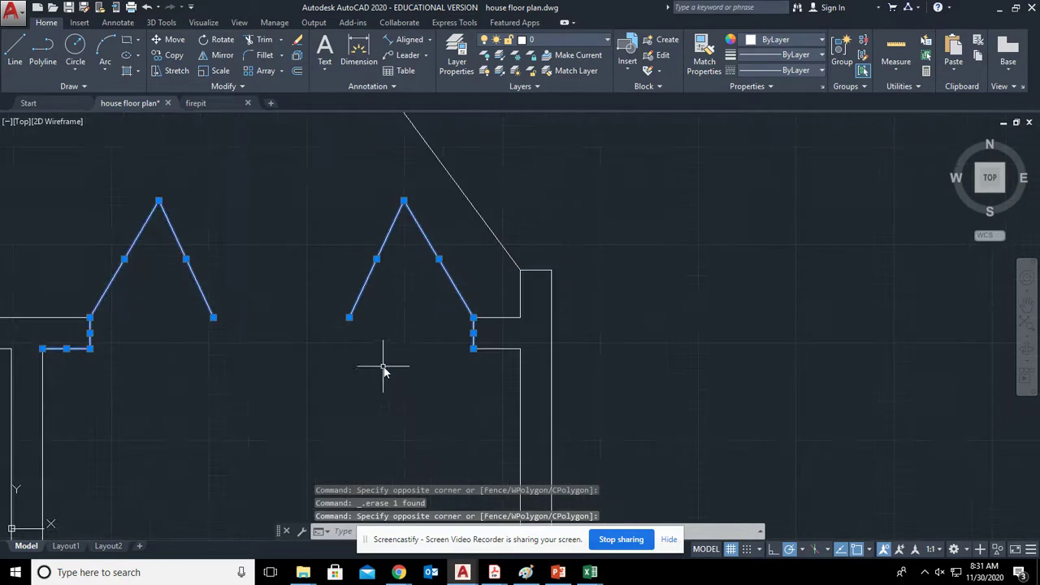
{"action": "left_click", "coordinate": [90, 334]}
{"action": "key", "text": "Escape"}
{"action": "key", "text": "Escape"}
{"action": "key", "text": "Escape"}
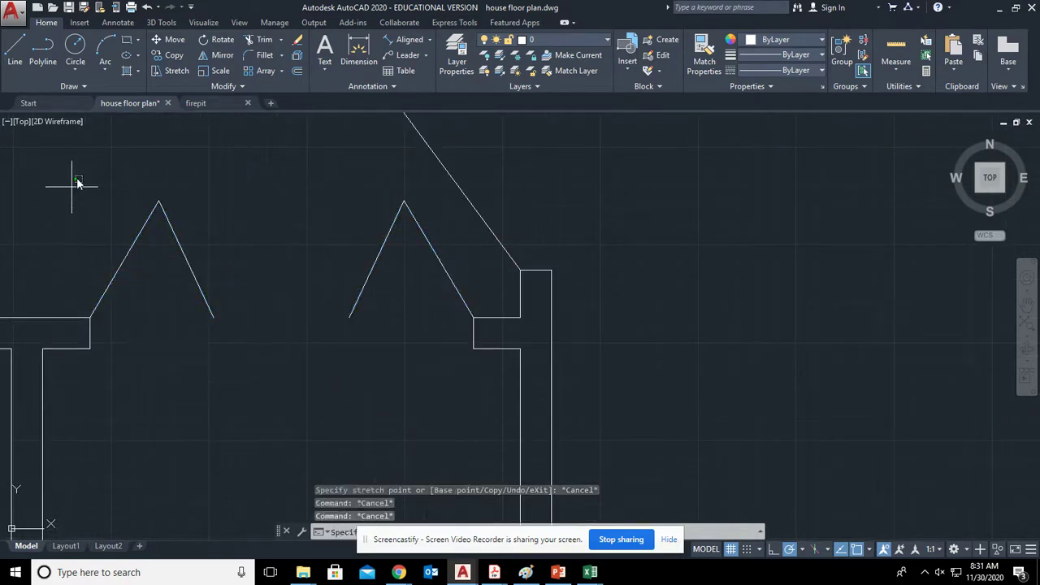
{"action": "mouse_move", "coordinate": [77, 183]}
{"action": "left_mouse_down"}
{"action": "mouse_move", "coordinate": [374, 175]}
{"action": "mouse_move", "coordinate": [517, 291]}
{"action": "mouse_move", "coordinate": [491, 338]}
{"action": "mouse_move", "coordinate": [76, 330]}
{"action": "mouse_move", "coordinate": [120, 307]}
{"action": "left_mouse_up"}
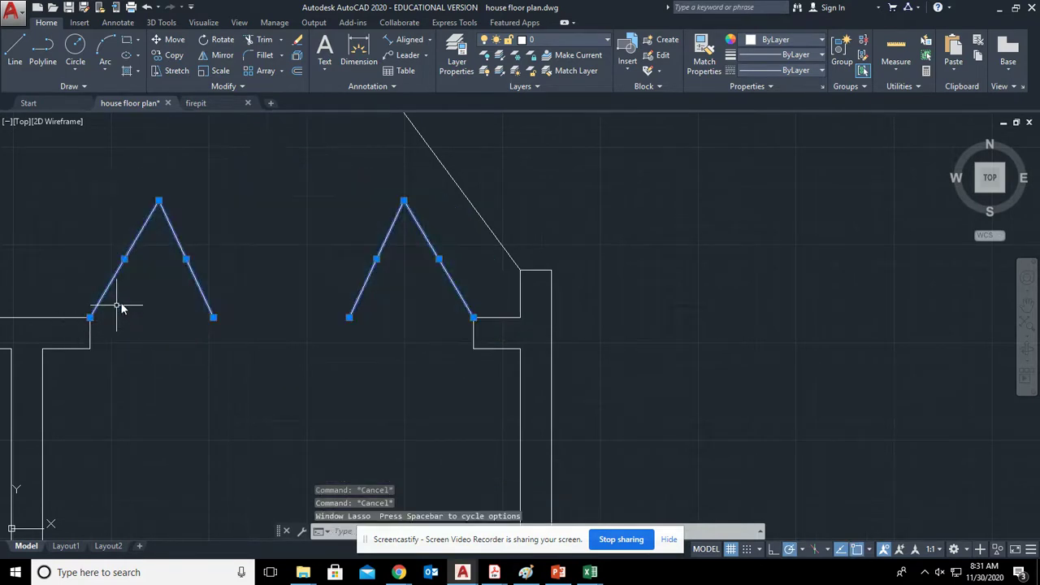
{"action": "scroll", "coordinate": [211, 265], "scroll_direction": "down", "scroll_amount": 4}
Copy both peaks from the left peak's lower-right end into open space below the plan.
{"action": "middle_click_drag", "start_coordinate": [229, 273], "coordinate": [290, 239]}
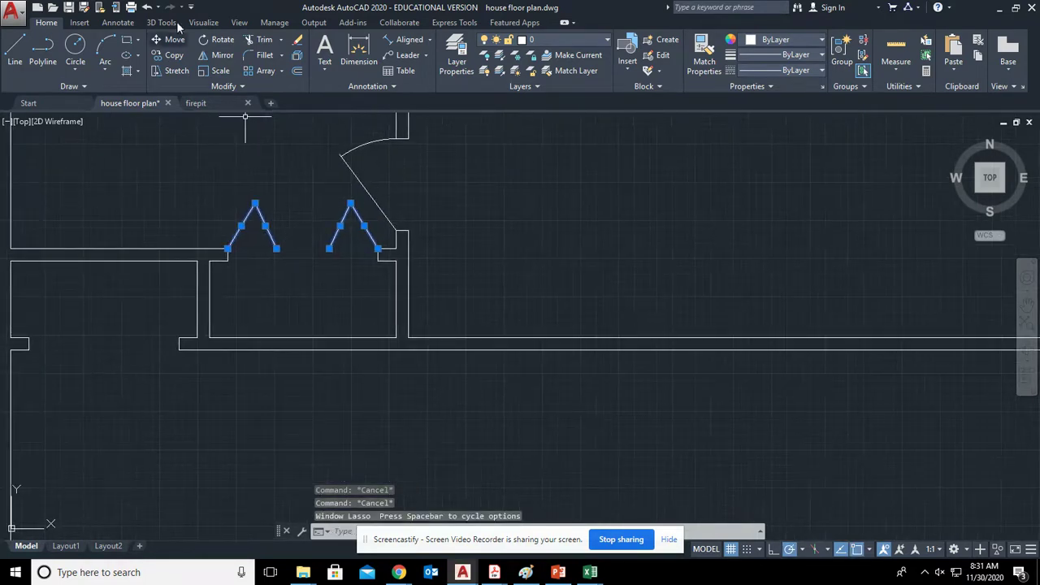
{"action": "left_click", "coordinate": [166, 55]}
{"action": "left_click", "coordinate": [277, 248]}
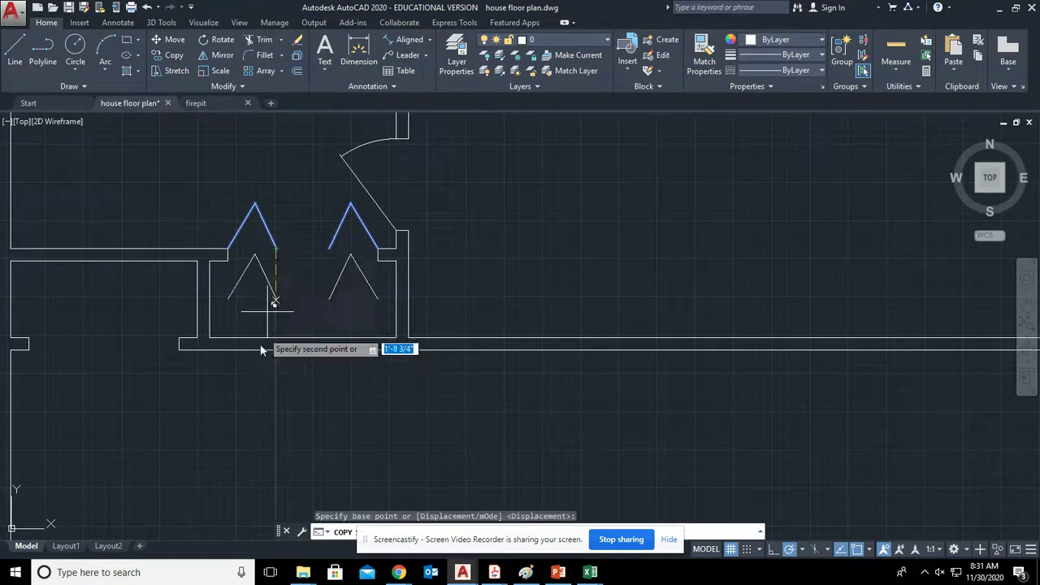
{"action": "left_click", "coordinate": [196, 465]}
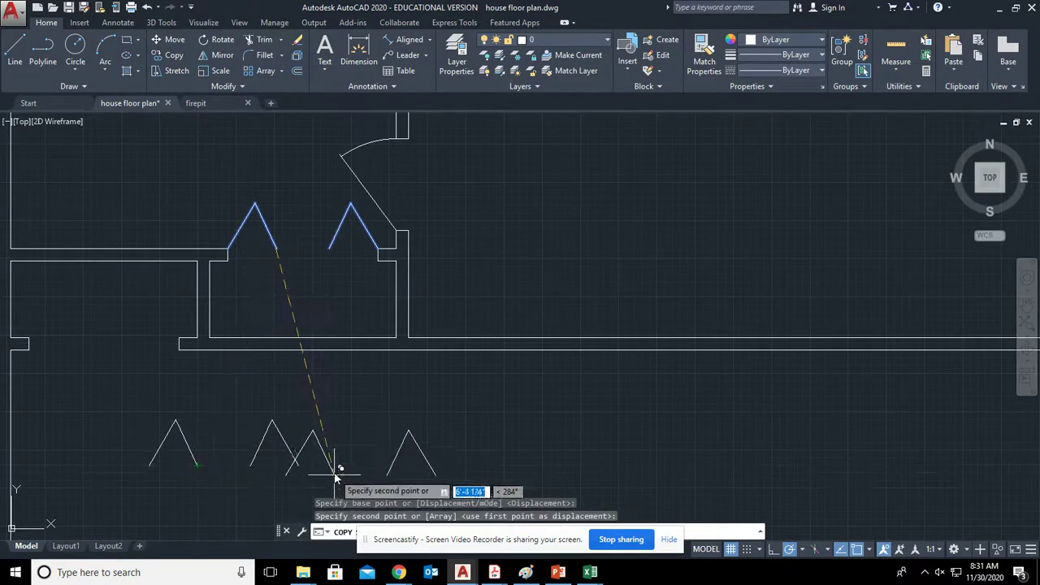
{"action": "key", "text": "Escape"}
{"action": "key", "text": "Escape"}
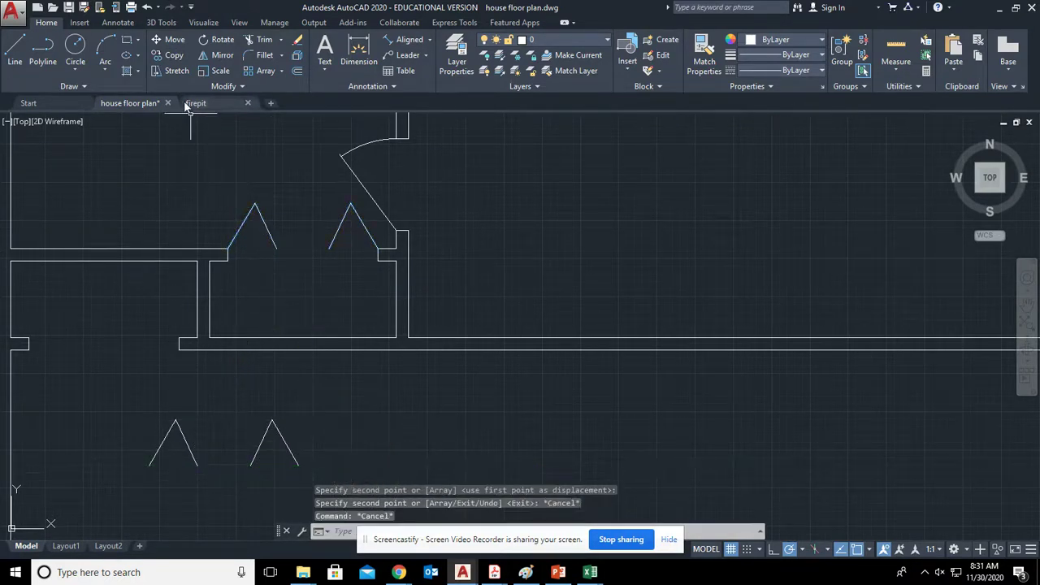
{"action": "left_click", "coordinate": [221, 40]}
Rotate the two copied peaks about the left copy's corner so they point downward.
{"action": "mouse_move", "coordinate": [122, 396]}
{"action": "left_mouse_down"}
{"action": "mouse_move", "coordinate": [413, 456]}
{"action": "mouse_move", "coordinate": [256, 520]}
{"action": "mouse_move", "coordinate": [97, 502]}
{"action": "left_mouse_up"}
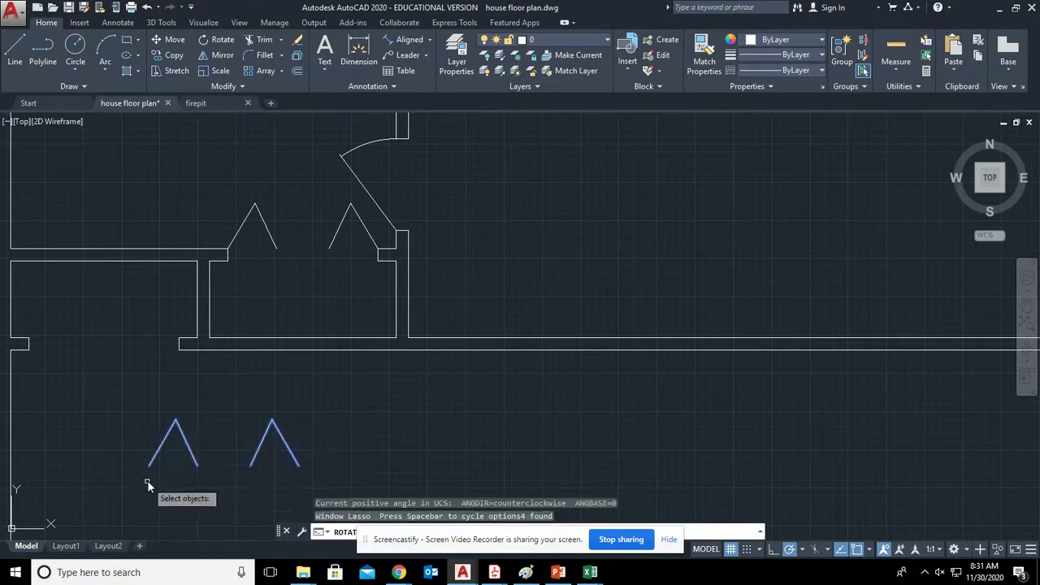
{"action": "key", "text": "Return"}
{"action": "left_click", "coordinate": [151, 465]}
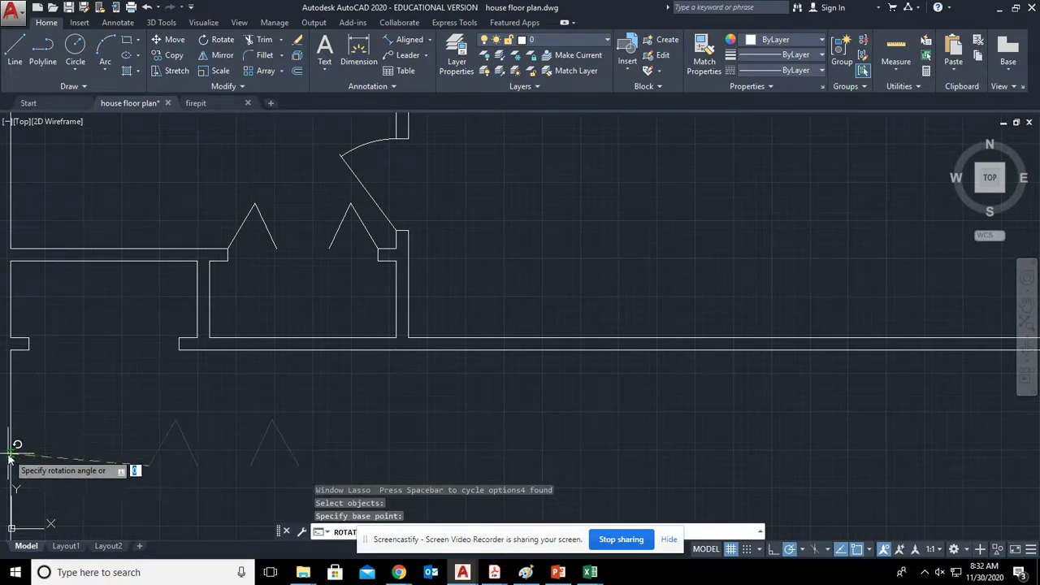
{"action": "mouse_move", "coordinate": [8, 476]}
{"action": "middle_mouse_down"}
{"action": "mouse_move", "coordinate": [65, 474]}
{"action": "mouse_move", "coordinate": [318, 325]}
{"action": "mouse_move", "coordinate": [295, 333]}
{"action": "middle_mouse_up"}
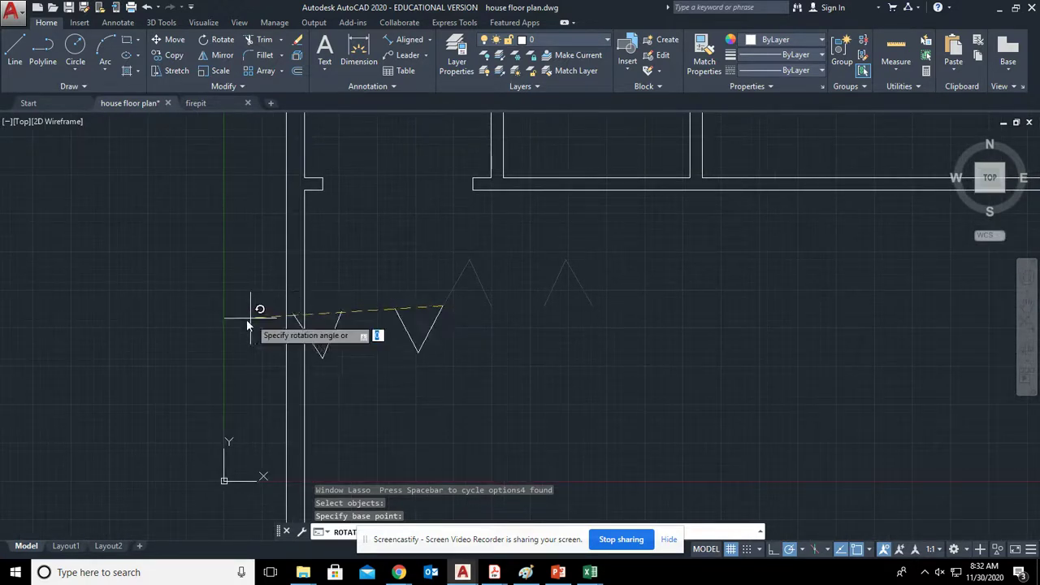
{"action": "left_click", "coordinate": [159, 313]}
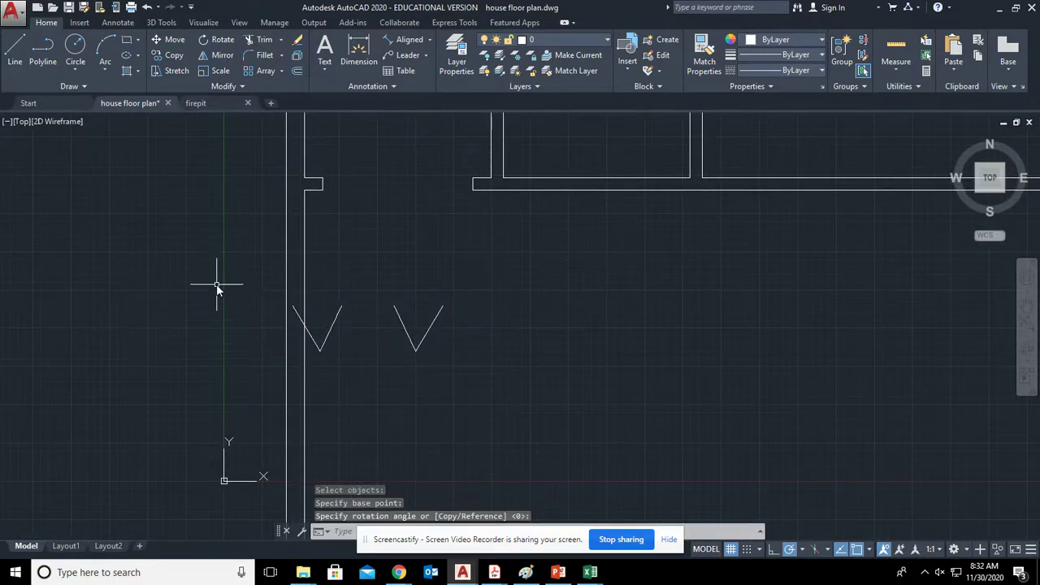
Move both V marks so the right one's top end meets the lower-left room's wall corner.
{"action": "mouse_move", "coordinate": [217, 284]}
{"action": "left_mouse_down"}
{"action": "mouse_move", "coordinate": [508, 388]}
{"action": "mouse_move", "coordinate": [165, 357]}
{"action": "left_mouse_up"}
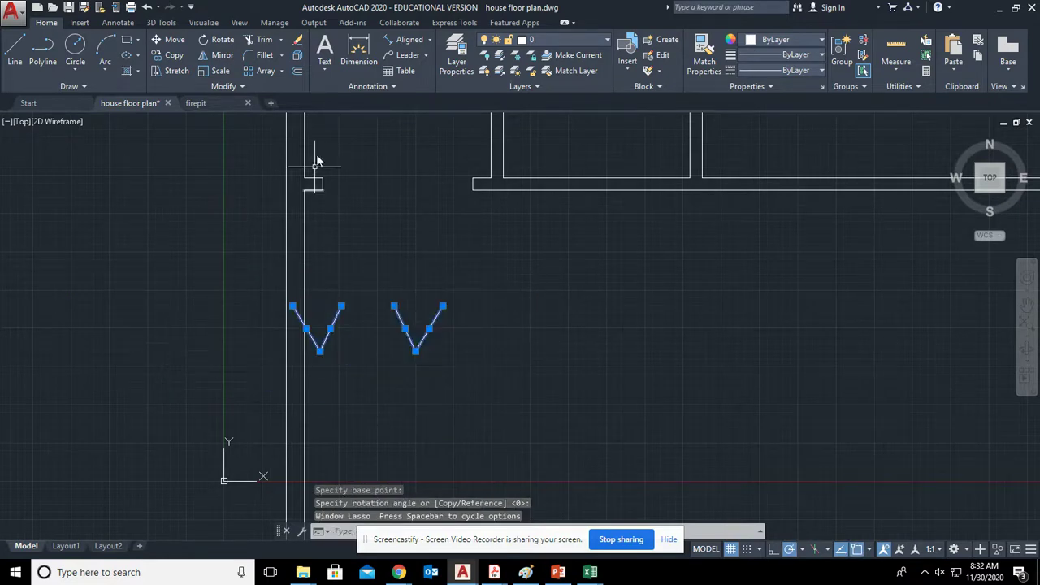
{"action": "left_click", "coordinate": [172, 44]}
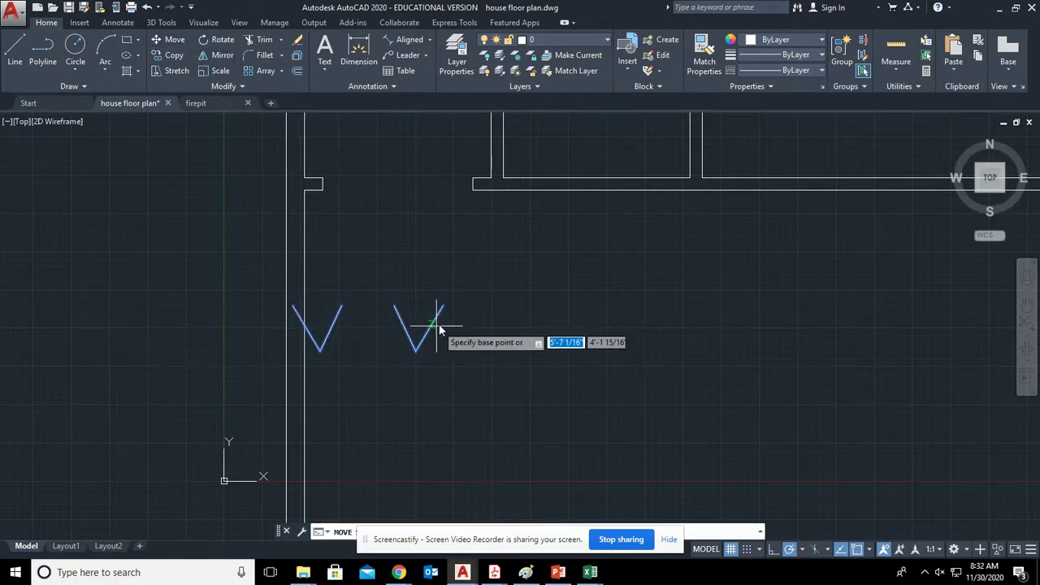
{"action": "left_click", "coordinate": [444, 305]}
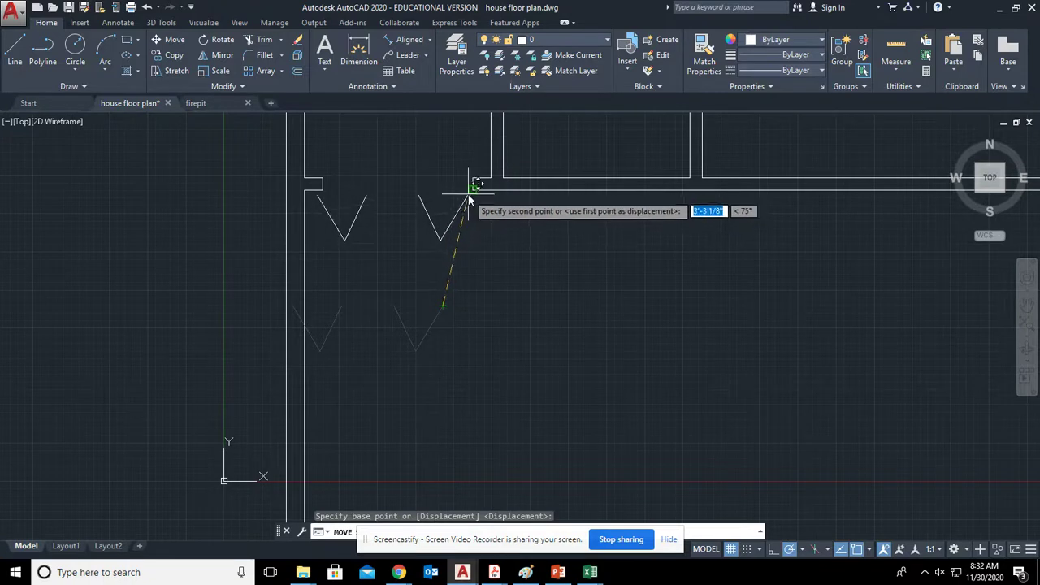
{"action": "left_click", "coordinate": [470, 196]}
{"action": "scroll", "coordinate": [586, 455], "scroll_direction": "down", "scroll_amount": 4}
{"action": "middle_click_drag", "start_coordinate": [596, 407], "coordinate": [310, 406]}
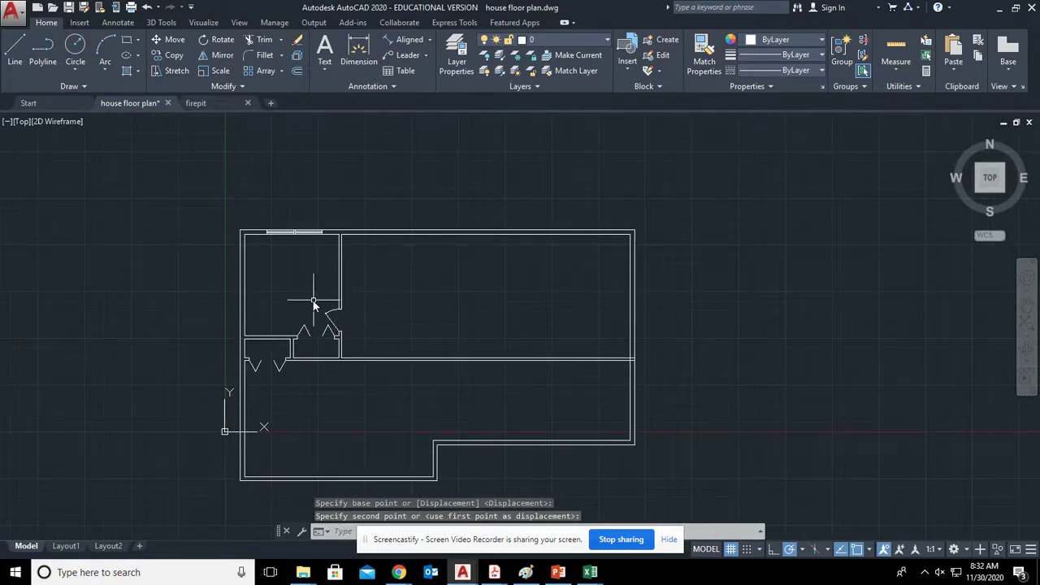
Select the upper-left room's door arc and jamb lines, then clear it and abandon a started line.
{"action": "mouse_move", "coordinate": [314, 302]}
{"action": "left_mouse_down"}
{"action": "mouse_move", "coordinate": [355, 348]}
{"action": "mouse_move", "coordinate": [340, 350]}
{"action": "mouse_move", "coordinate": [341, 338]}
{"action": "left_mouse_up"}
{"action": "scroll", "coordinate": [341, 333], "scroll_direction": "up", "scroll_amount": 5}
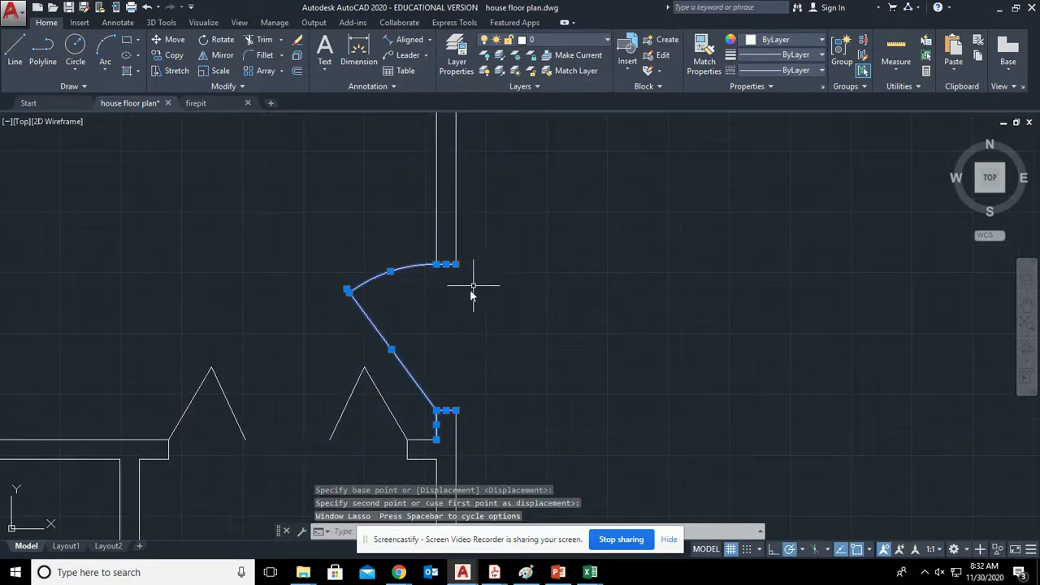
{"action": "middle_click_drag", "start_coordinate": [470, 303], "coordinate": [285, 249]}
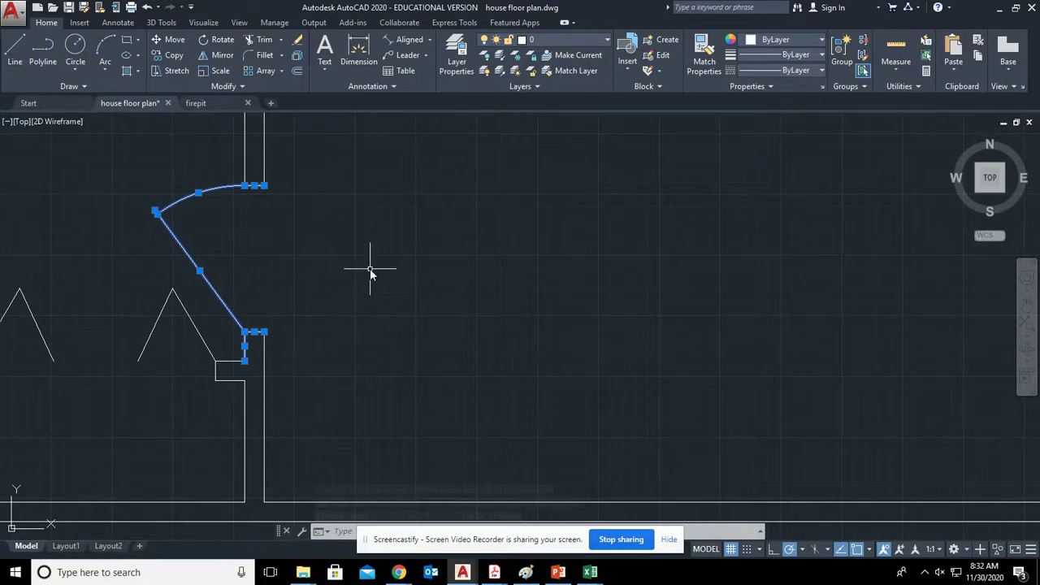
{"action": "key", "text": "Escape"}
{"action": "key", "text": "Escape"}
{"action": "key", "text": "Escape"}
{"action": "scroll", "coordinate": [423, 435], "scroll_direction": "down", "scroll_amount": 6}
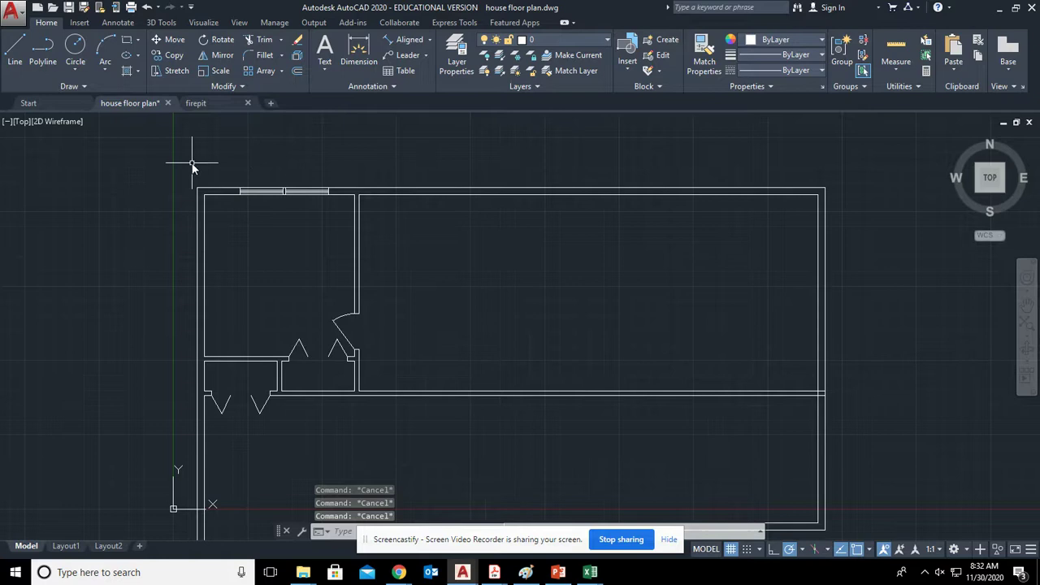
{"action": "left_click", "coordinate": [15, 51]}
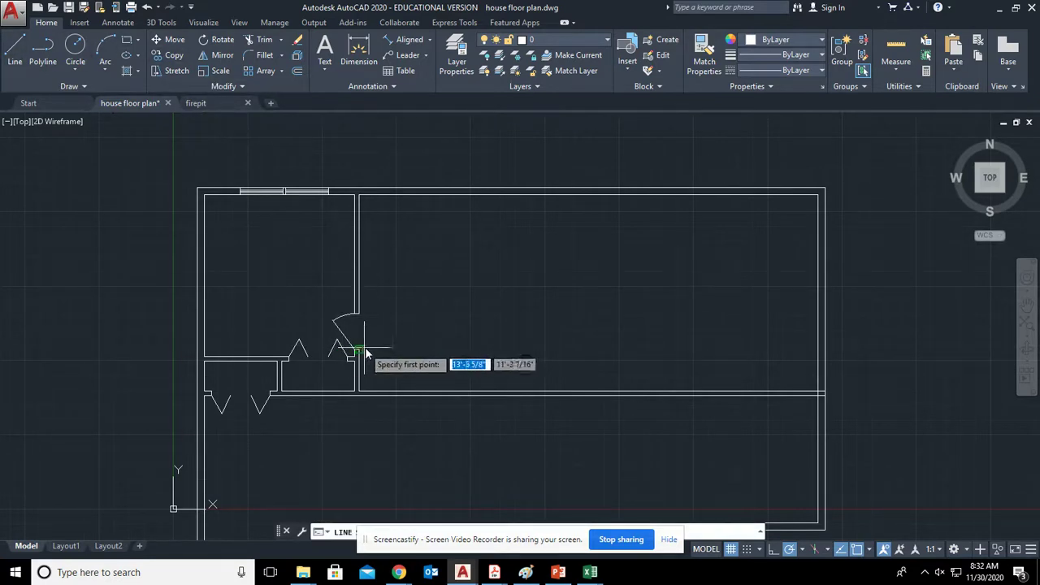
{"action": "scroll", "coordinate": [366, 353], "scroll_direction": "up", "scroll_amount": 2}
{"action": "left_click", "coordinate": [353, 300]}
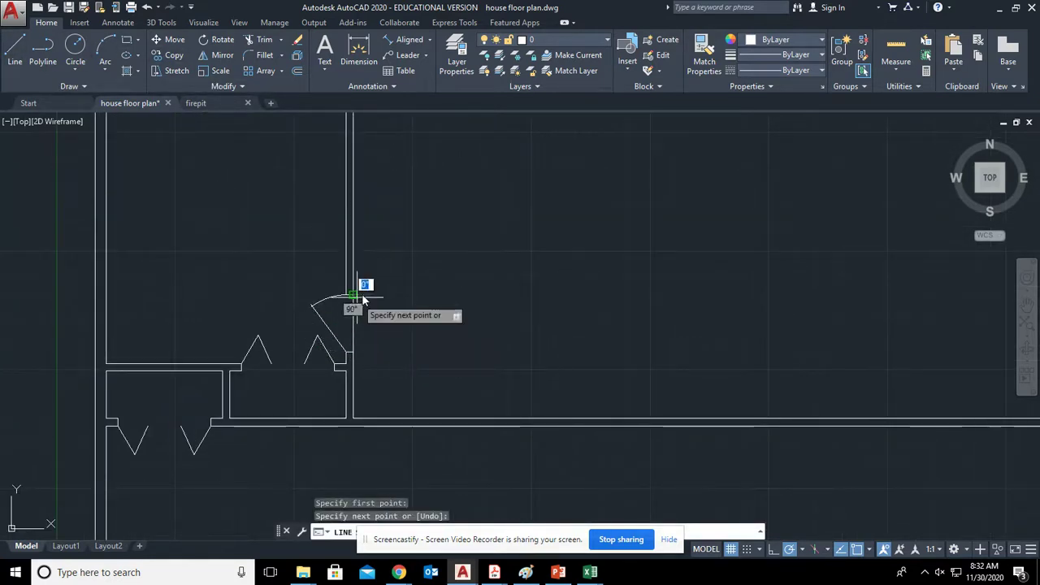
{"action": "key", "text": "Escape"}
Erase the short wall stub right of the door and recentre the whole floor plan.
{"action": "left_click", "coordinate": [369, 329]}
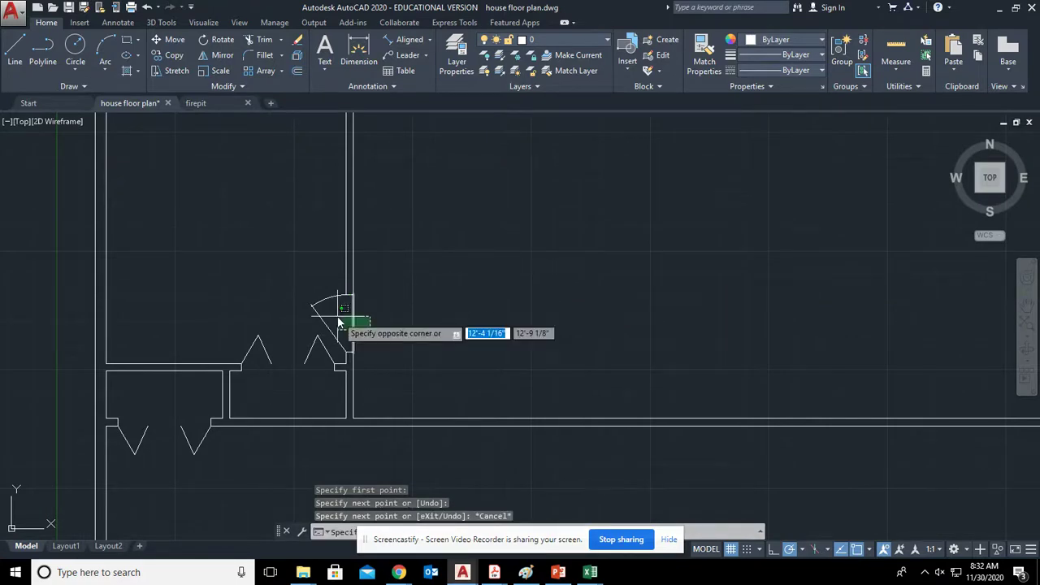
{"action": "left_click", "coordinate": [327, 314]}
{"action": "key", "text": "Delete"}
{"action": "scroll", "coordinate": [314, 285], "scroll_direction": "down", "scroll_amount": 3}
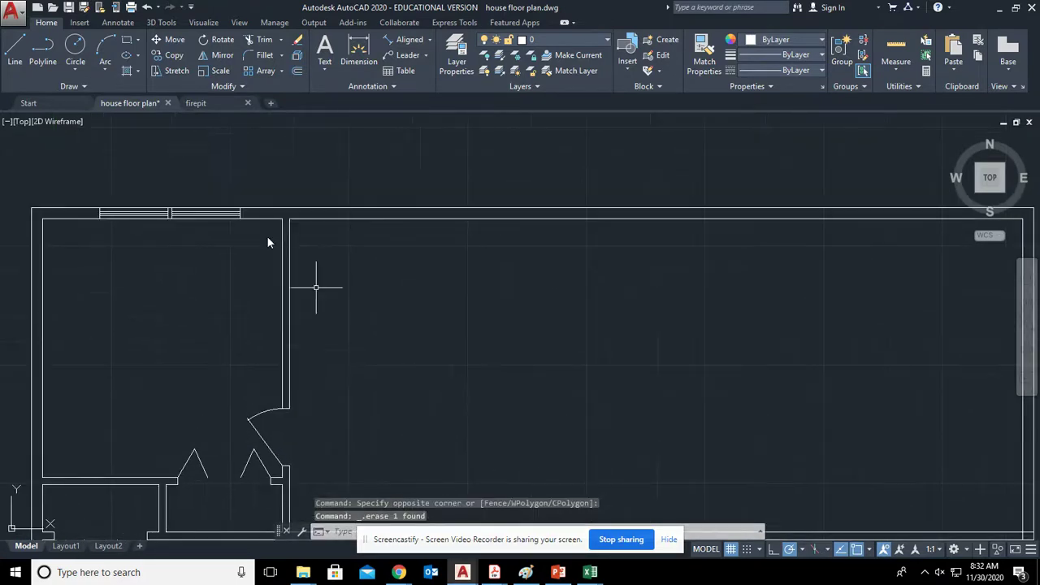
{"action": "scroll", "coordinate": [216, 223], "scroll_direction": "up", "scroll_amount": 4}
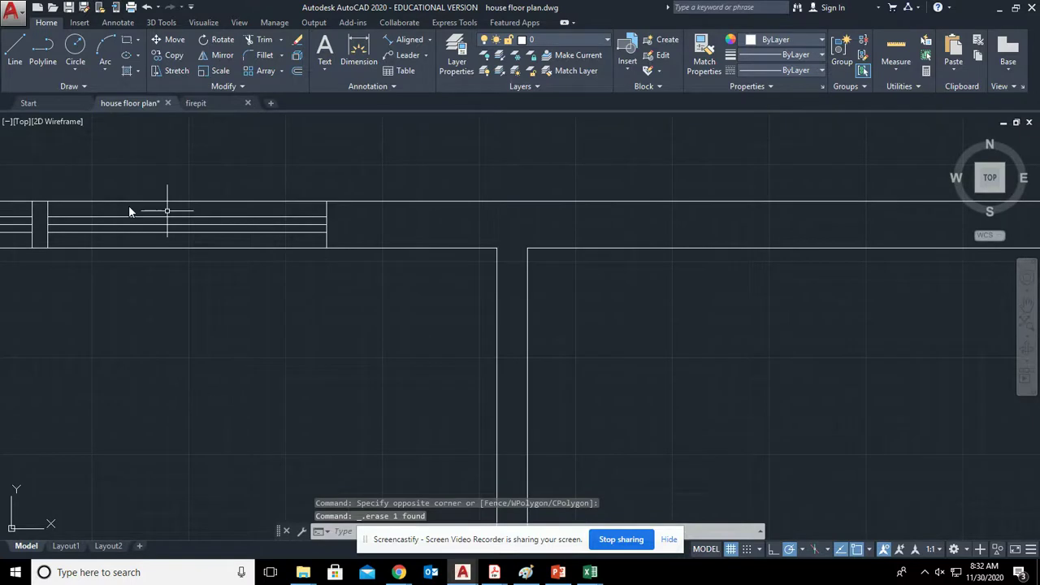
{"action": "scroll", "coordinate": [130, 212], "scroll_direction": "down", "scroll_amount": 9}
{"action": "middle_click_drag", "start_coordinate": [561, 349], "coordinate": [520, 258]}
{"action": "middle_click_drag", "start_coordinate": [655, 302], "coordinate": [623, 327]}
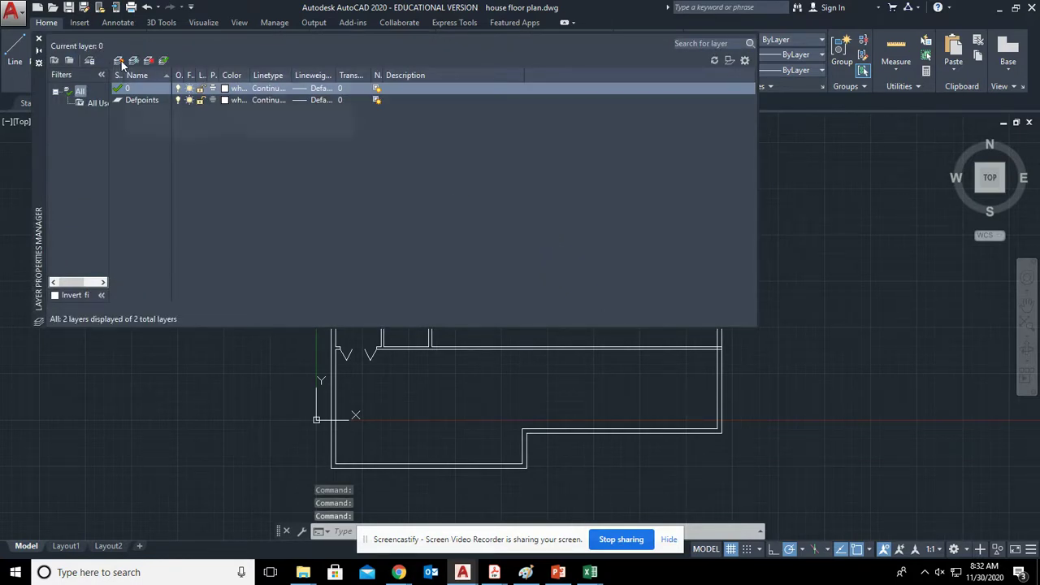
Create layer 'dim' with colour 10 (red), choosing it over orange 20, and set it current.
{"action": "left_click", "coordinate": [120, 62]}
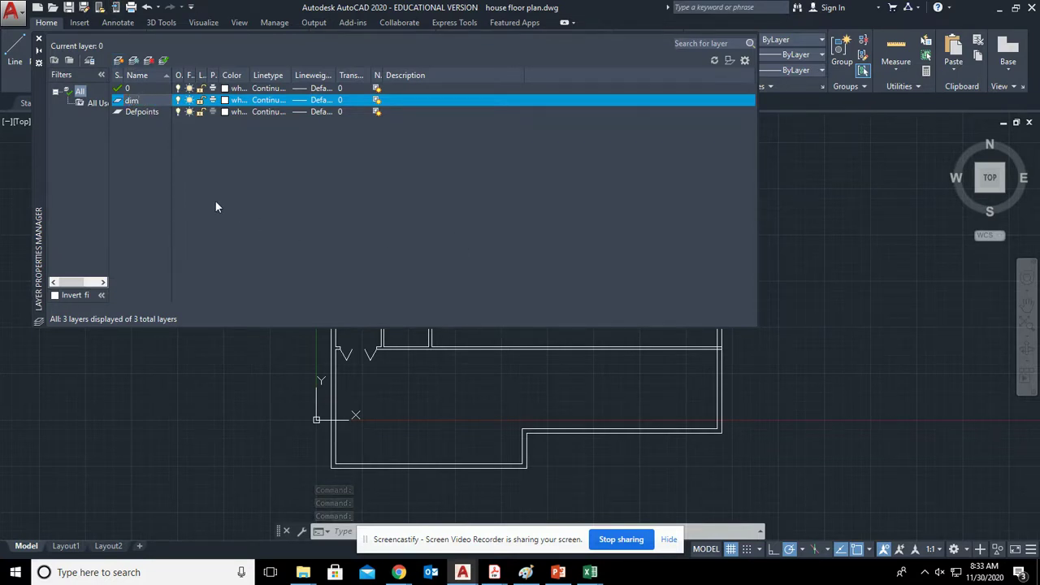
{"action": "key", "text": "Return"}
{"action": "left_click", "coordinate": [234, 101]}
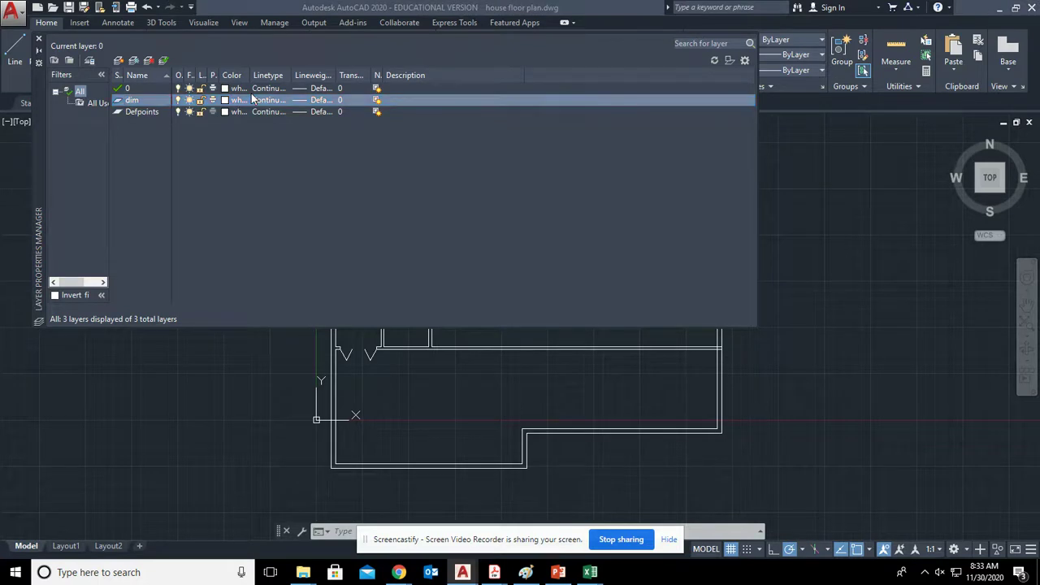
{"action": "left_click", "coordinate": [424, 243]}
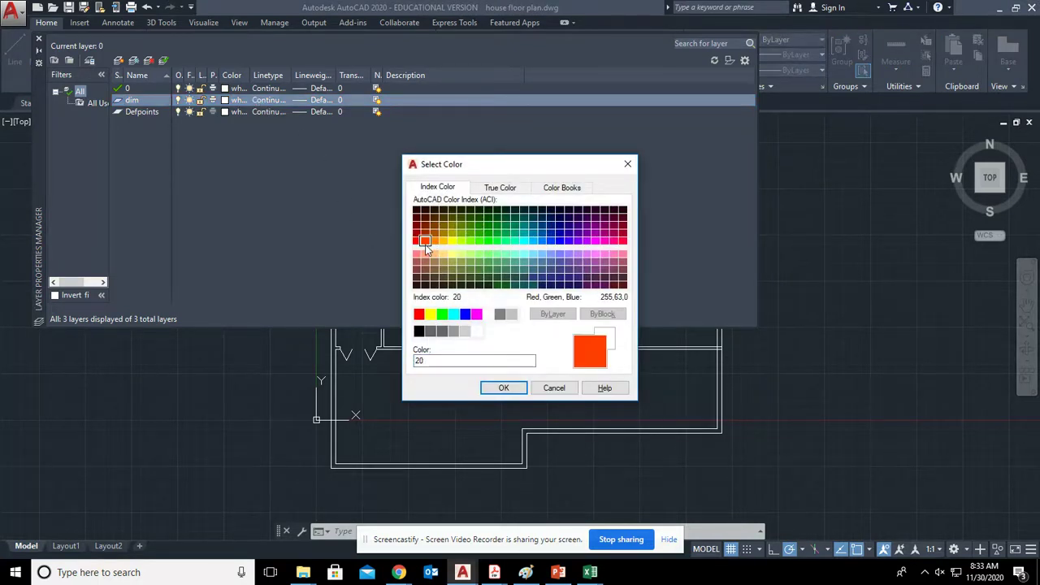
{"action": "left_click", "coordinate": [419, 242]}
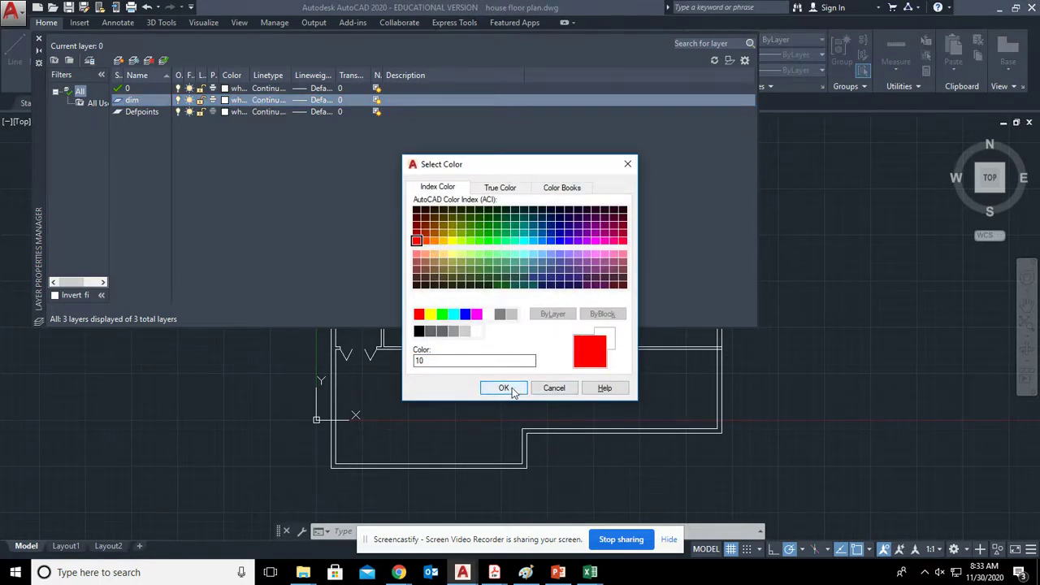
{"action": "left_click", "coordinate": [503, 388]}
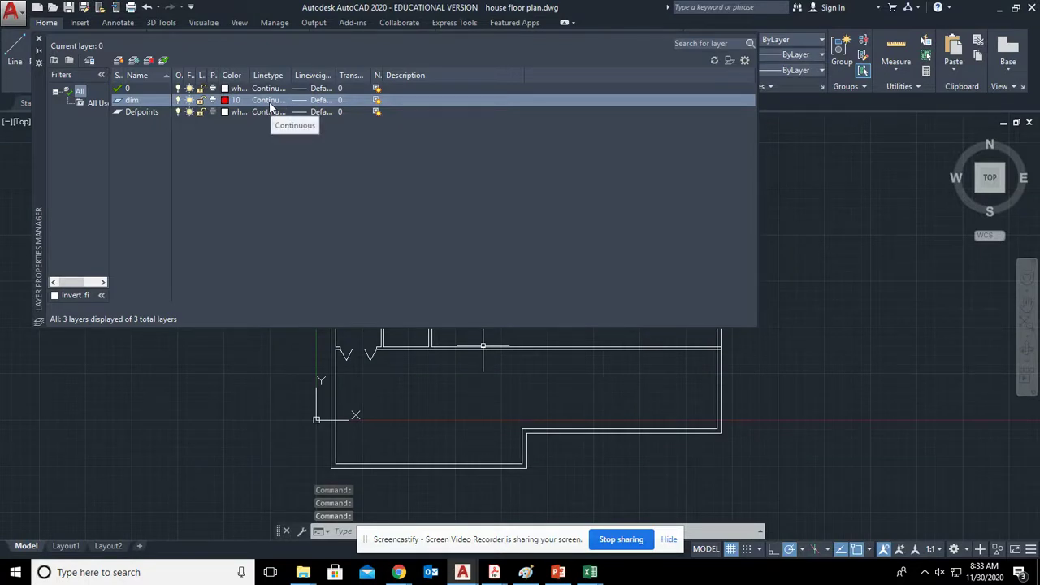
{"action": "double_click", "coordinate": [118, 100]}
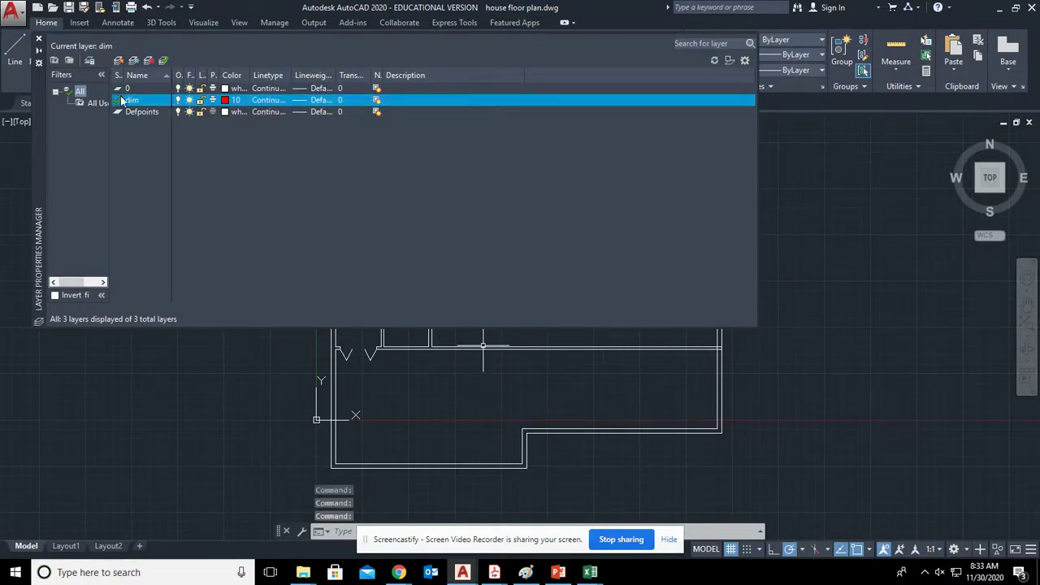
Dimension the top wall from its top-left to top-right corner, placing it above the plan.
{"action": "left_click", "coordinate": [39, 40]}
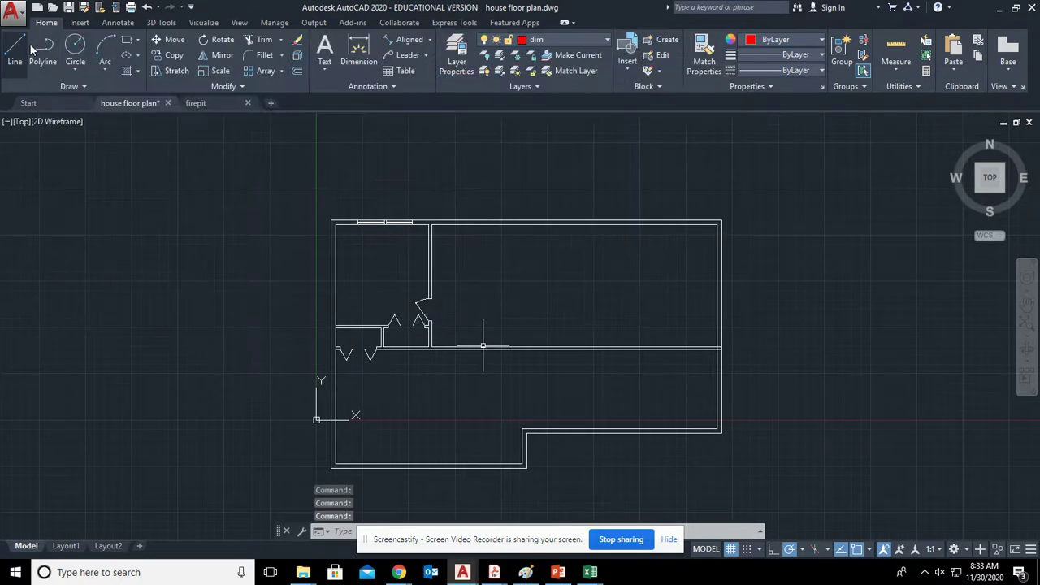
{"action": "left_click", "coordinate": [359, 52]}
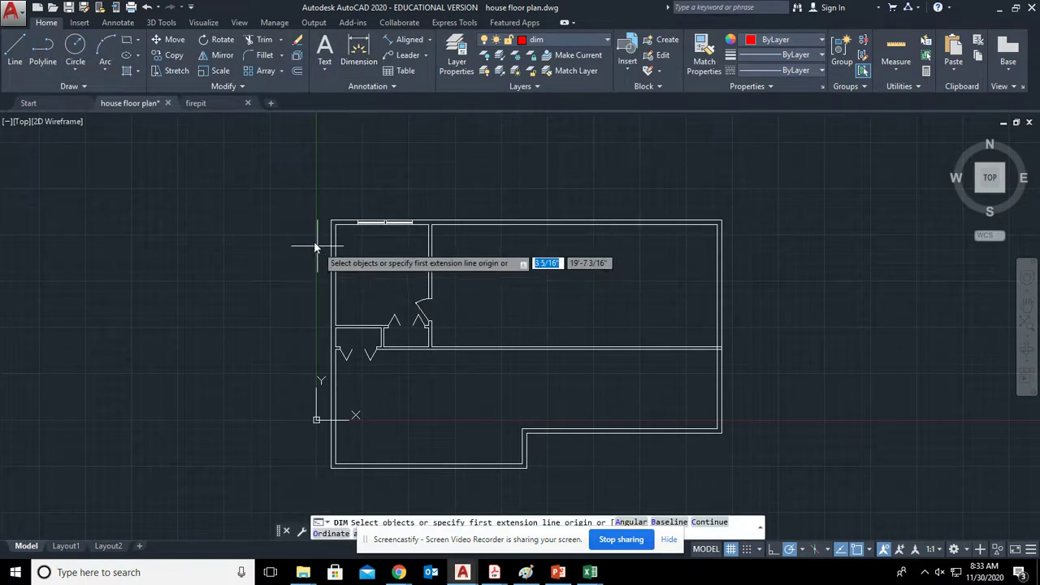
{"action": "left_click", "coordinate": [332, 220]}
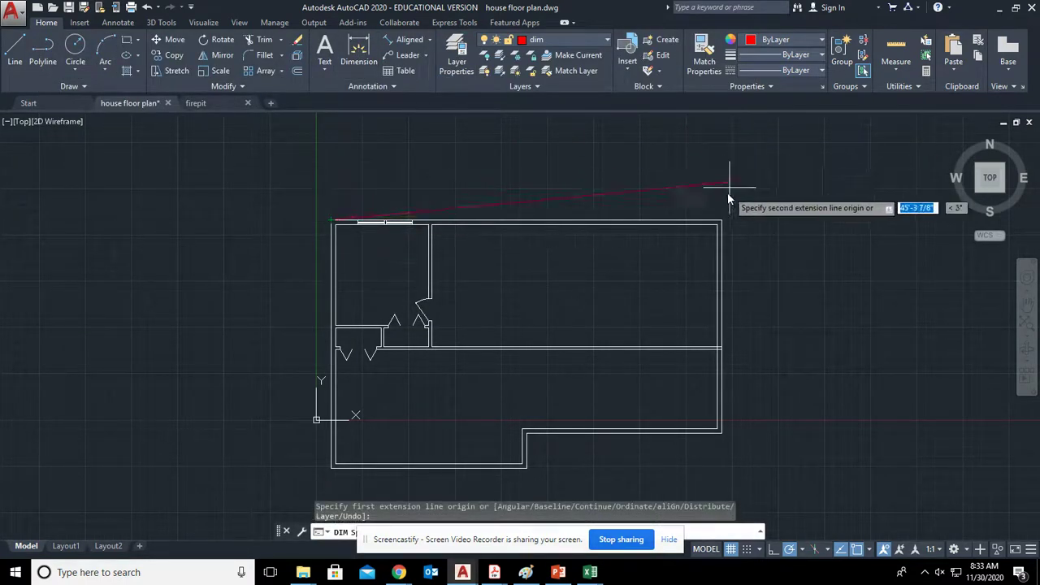
{"action": "left_click", "coordinate": [721, 221]}
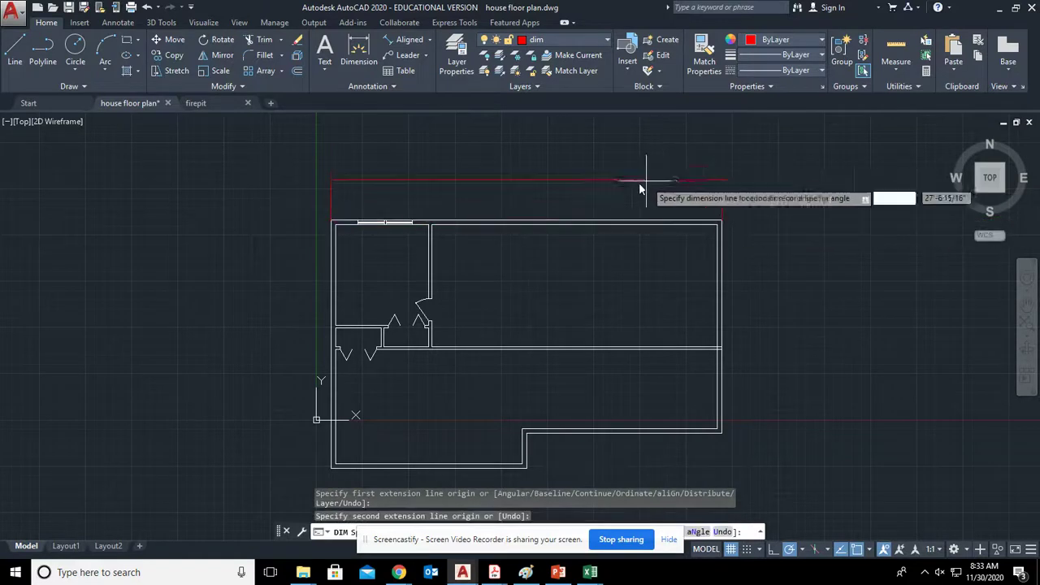
{"action": "left_click", "coordinate": [592, 181]}
Pan and zoom along the red 528.0000 dimension to check its ends, then end DIM.
{"action": "scroll", "coordinate": [529, 188], "scroll_direction": "up", "scroll_amount": 6}
{"action": "scroll", "coordinate": [618, 262], "scroll_direction": "up", "scroll_amount": 5}
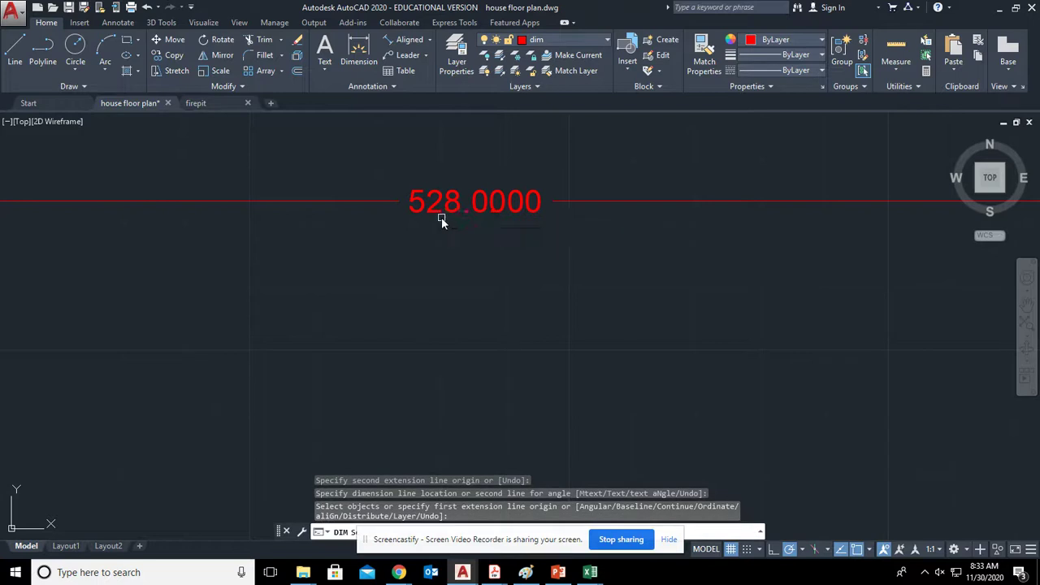
{"action": "scroll", "coordinate": [472, 239], "scroll_direction": "down", "scroll_amount": 6}
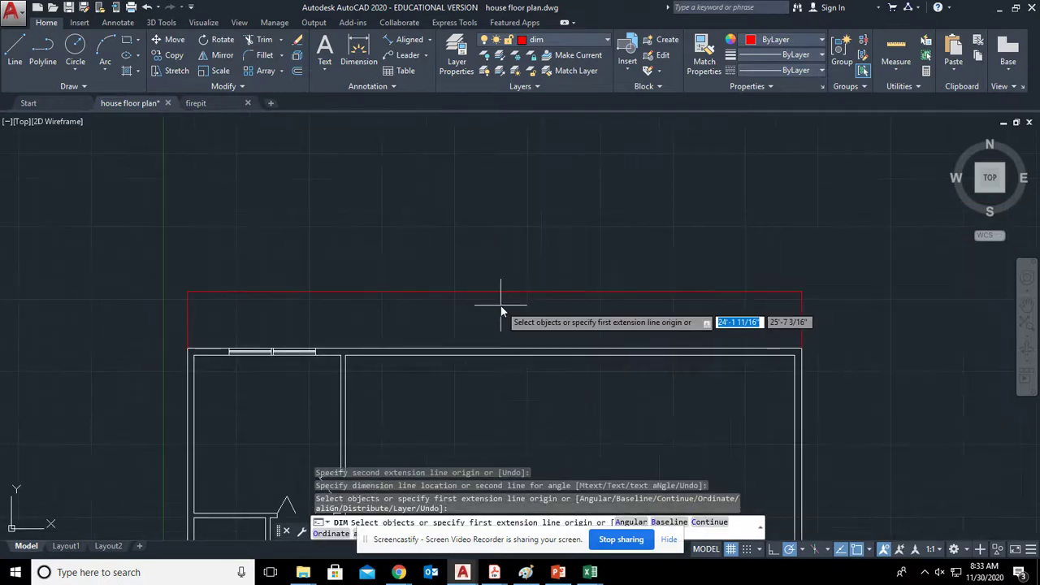
{"action": "scroll", "coordinate": [186, 360], "scroll_direction": "up", "scroll_amount": 3}
{"action": "middle_click_drag", "start_coordinate": [131, 341], "coordinate": [591, 290]}
{"action": "scroll", "coordinate": [382, 195], "scroll_direction": "down", "scroll_amount": 1}
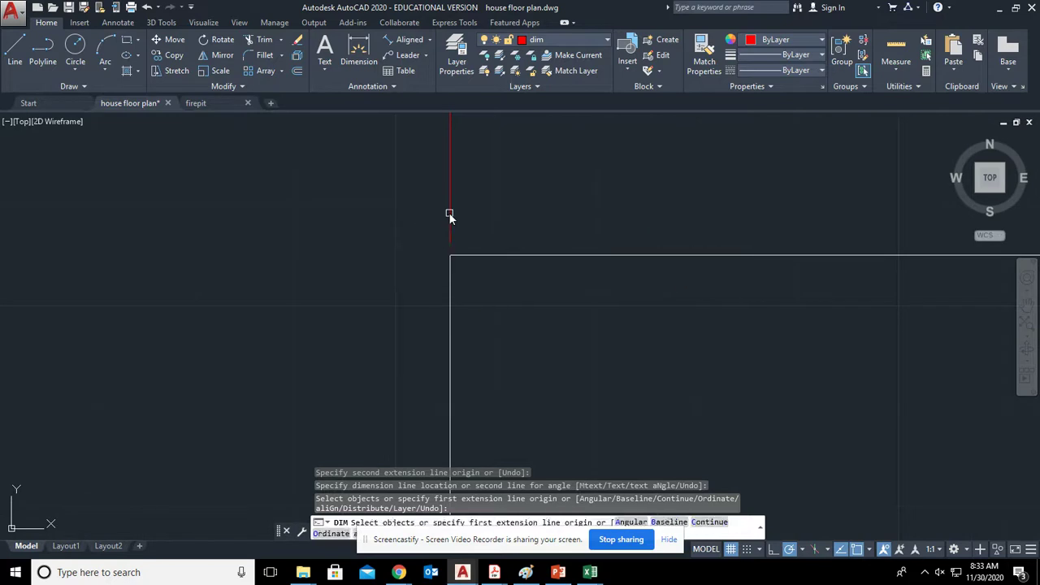
{"action": "scroll", "coordinate": [464, 272], "scroll_direction": "down", "scroll_amount": 4}
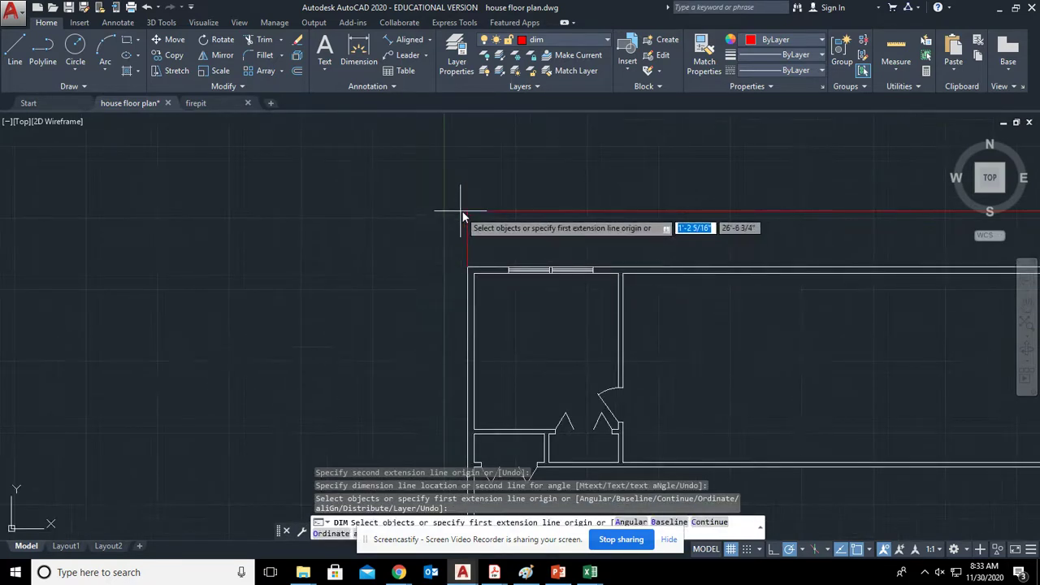
{"action": "scroll", "coordinate": [470, 216], "scroll_direction": "up", "scroll_amount": 3}
{"action": "mouse_move", "coordinate": [436, 251]}
{"action": "middle_mouse_down"}
{"action": "mouse_move", "coordinate": [325, 222]}
{"action": "mouse_move", "coordinate": [228, 170]}
{"action": "mouse_move", "coordinate": [238, 189]}
{"action": "middle_mouse_up"}
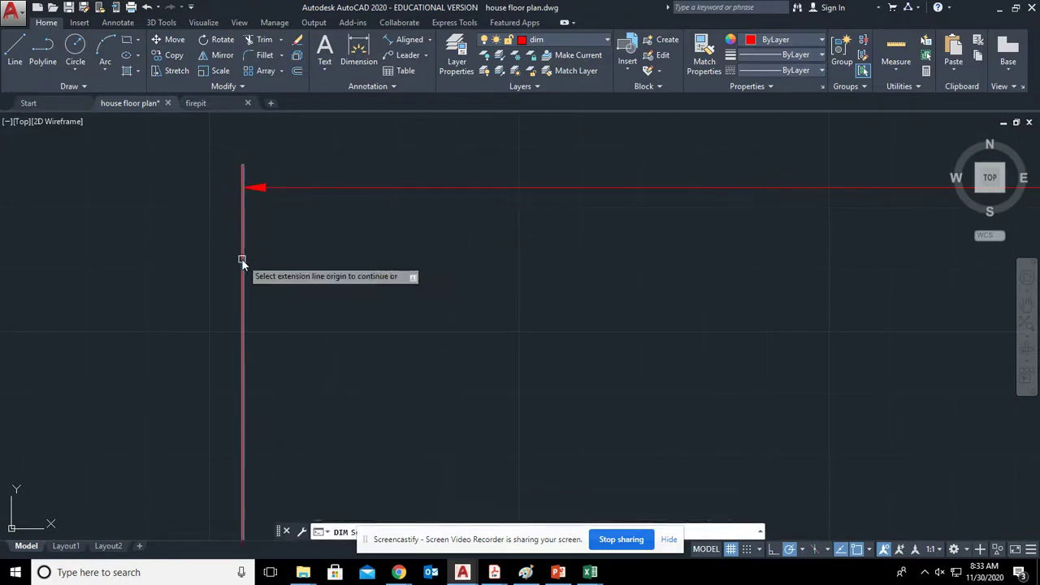
{"action": "scroll", "coordinate": [241, 259], "scroll_direction": "down", "scroll_amount": 5}
{"action": "scroll", "coordinate": [244, 323], "scroll_direction": "down", "scroll_amount": 2}
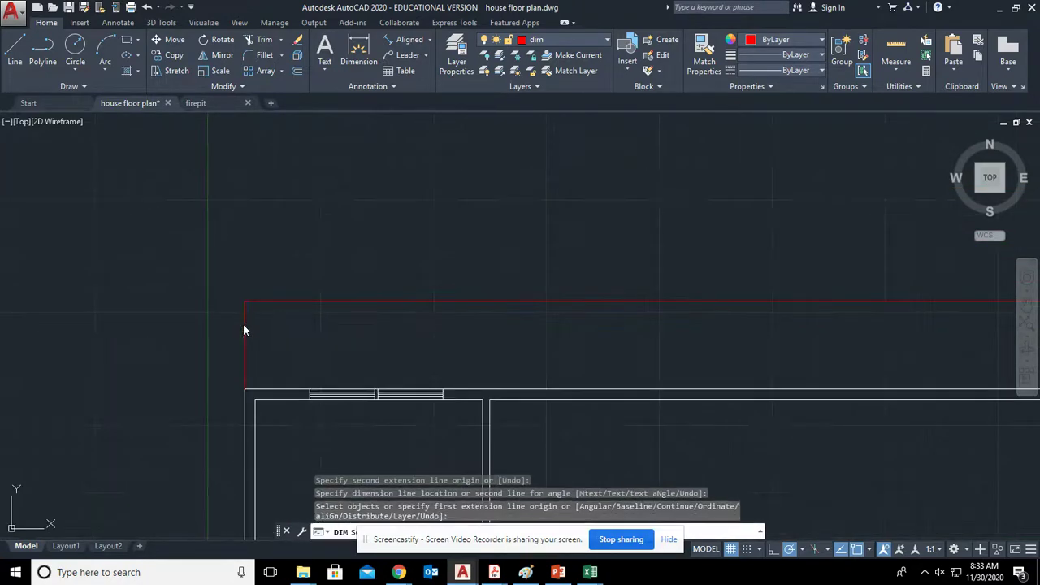
{"action": "scroll", "coordinate": [244, 325], "scroll_direction": "up", "scroll_amount": 4}
{"action": "mouse_move", "coordinate": [215, 363]}
{"action": "middle_mouse_down"}
{"action": "mouse_move", "coordinate": [229, 330]}
{"action": "mouse_move", "coordinate": [213, 419]}
{"action": "middle_mouse_up"}
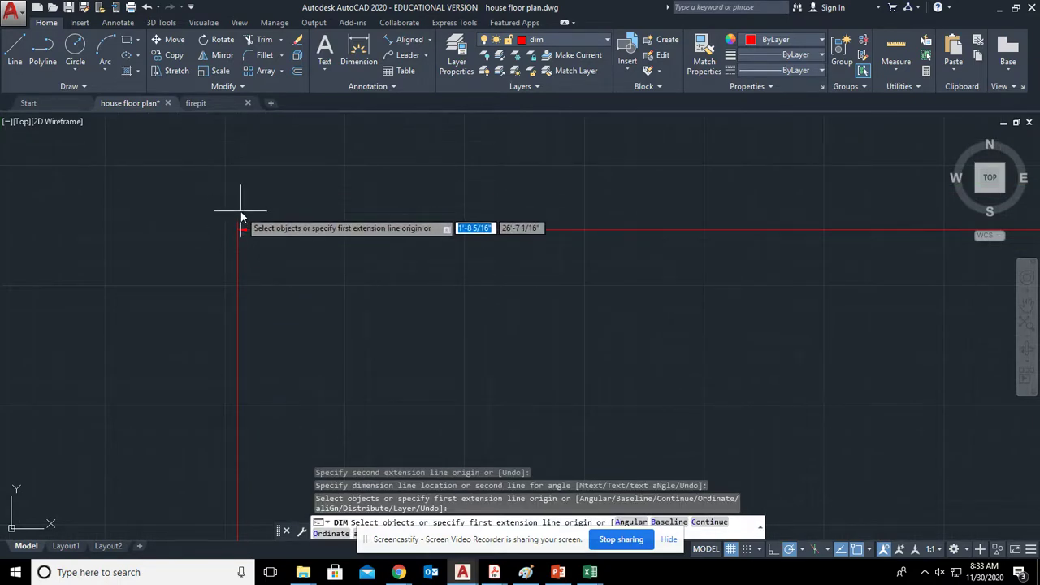
{"action": "scroll", "coordinate": [264, 257], "scroll_direction": "down", "scroll_amount": 1}
{"action": "scroll", "coordinate": [277, 262], "scroll_direction": "down", "scroll_amount": 2}
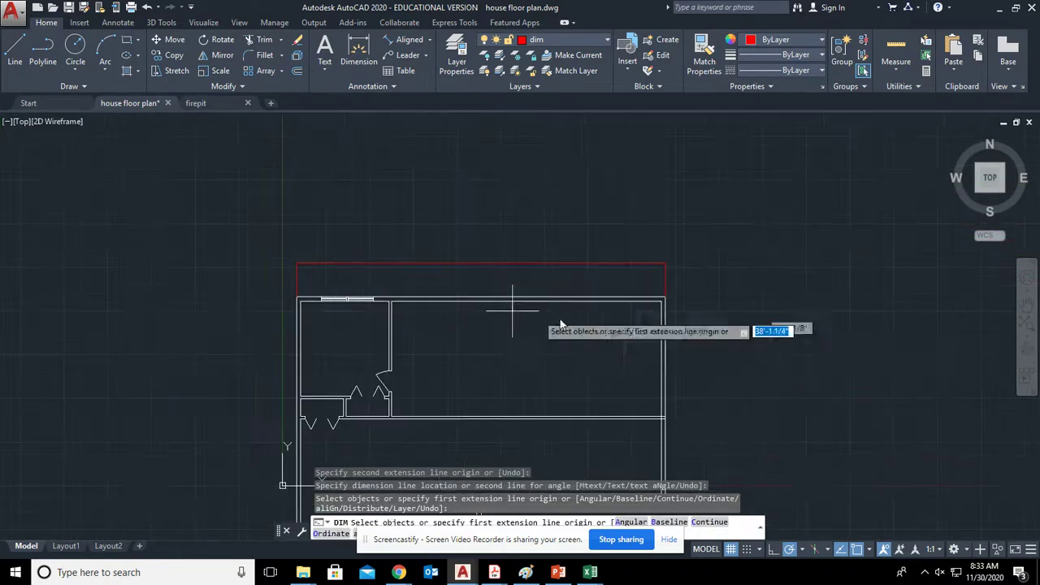
{"action": "mouse_move", "coordinate": [534, 269]}
{"action": "middle_mouse_down"}
{"action": "mouse_move", "coordinate": [385, 260]}
{"action": "mouse_move", "coordinate": [167, 360]}
{"action": "mouse_move", "coordinate": [713, 121]}
{"action": "middle_mouse_up"}
{"action": "scroll", "coordinate": [386, 260], "scroll_direction": "up", "scroll_amount": 3}
{"action": "middle_click_drag", "start_coordinate": [643, 151], "coordinate": [585, 279]}
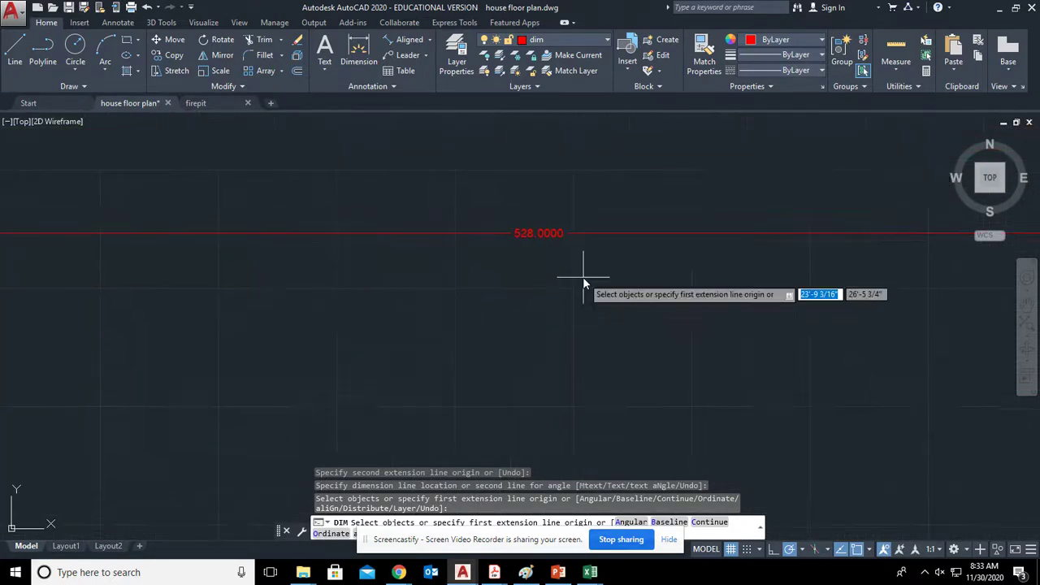
{"action": "key", "text": "Escape"}
{"action": "key", "text": "Escape"}
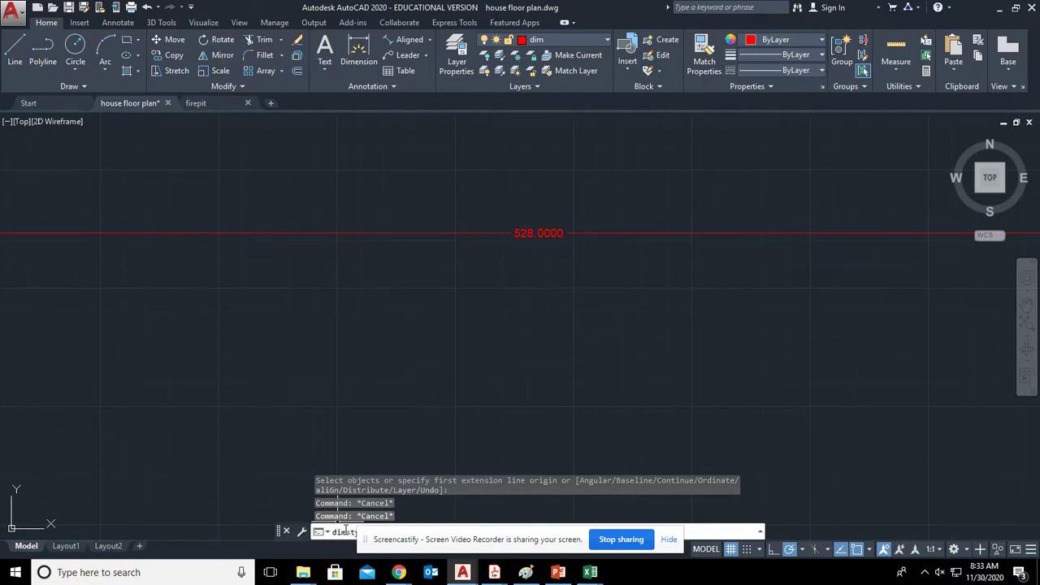
Via DIMSTYLE, set the Standard style's primary unit format to Architectural.
{"action": "type", "text": "dimsty"}
{"action": "key", "text": "Return"}
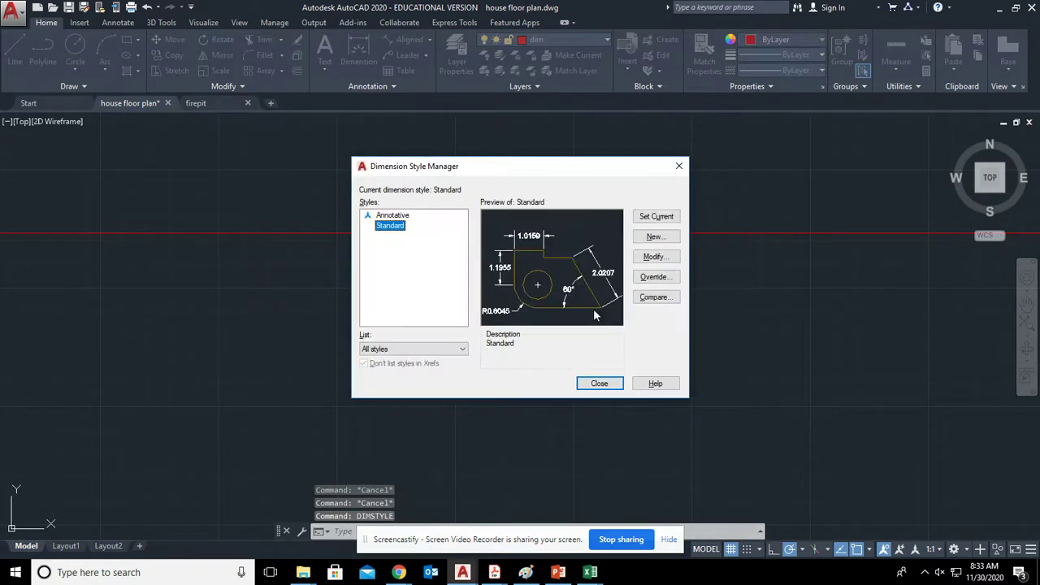
{"action": "left_click", "coordinate": [655, 257]}
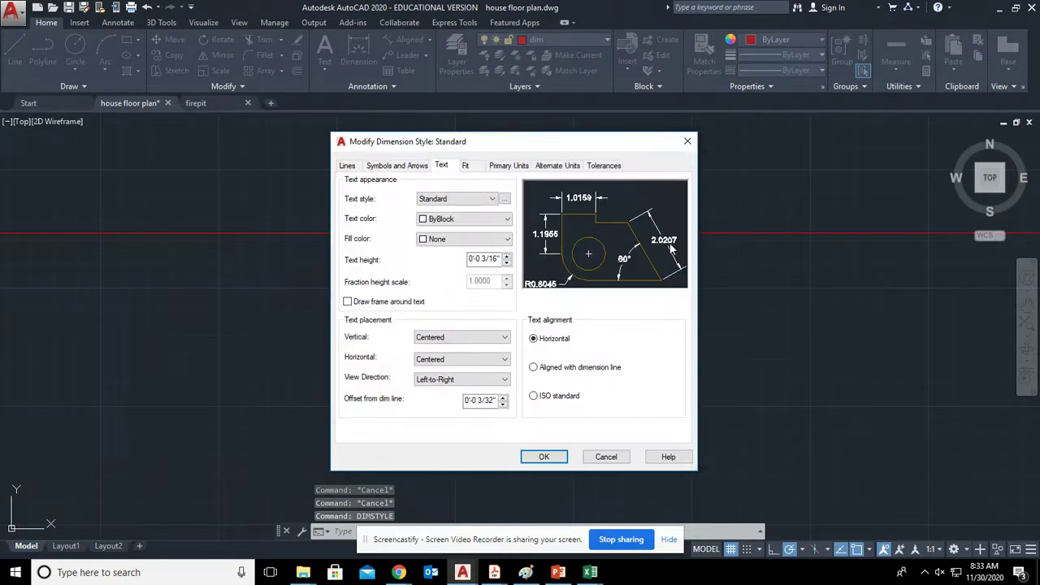
{"action": "left_click", "coordinate": [508, 166]}
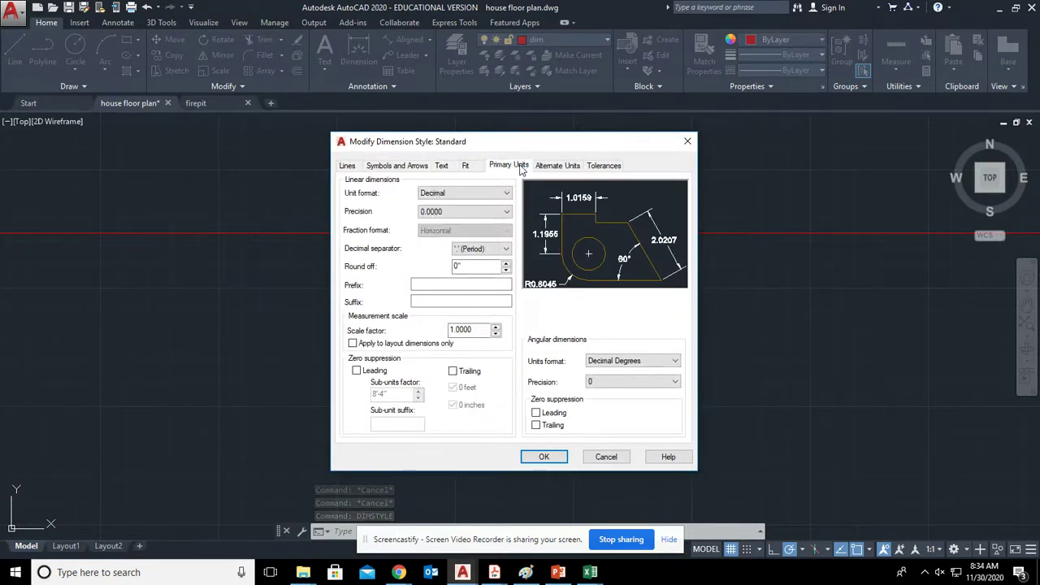
{"action": "left_click", "coordinate": [470, 194]}
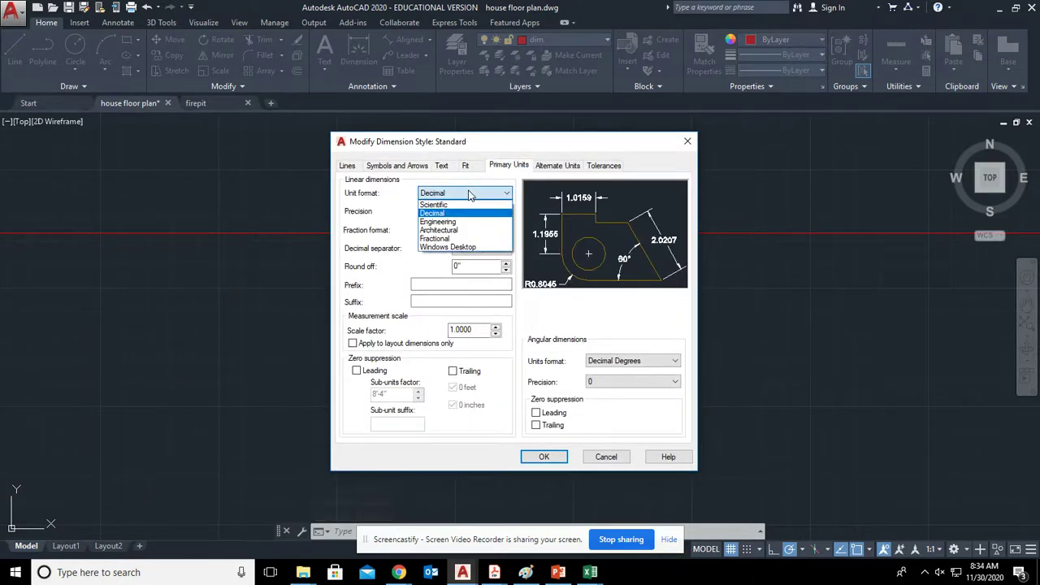
{"action": "left_click", "coordinate": [462, 232]}
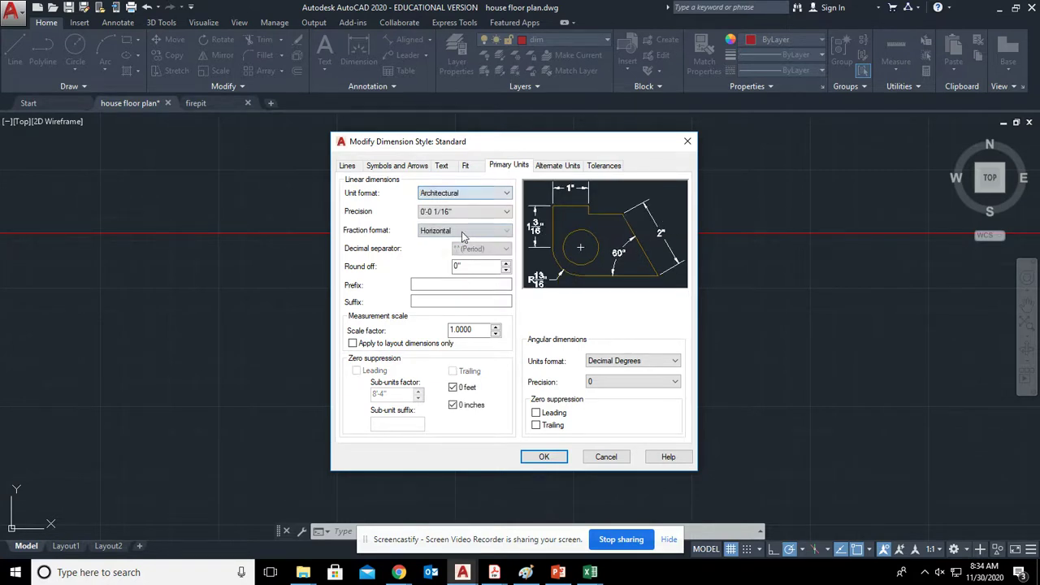
Set text height to 1' and arrow size to 6", then apply the style changes.
{"action": "left_click", "coordinate": [443, 167]}
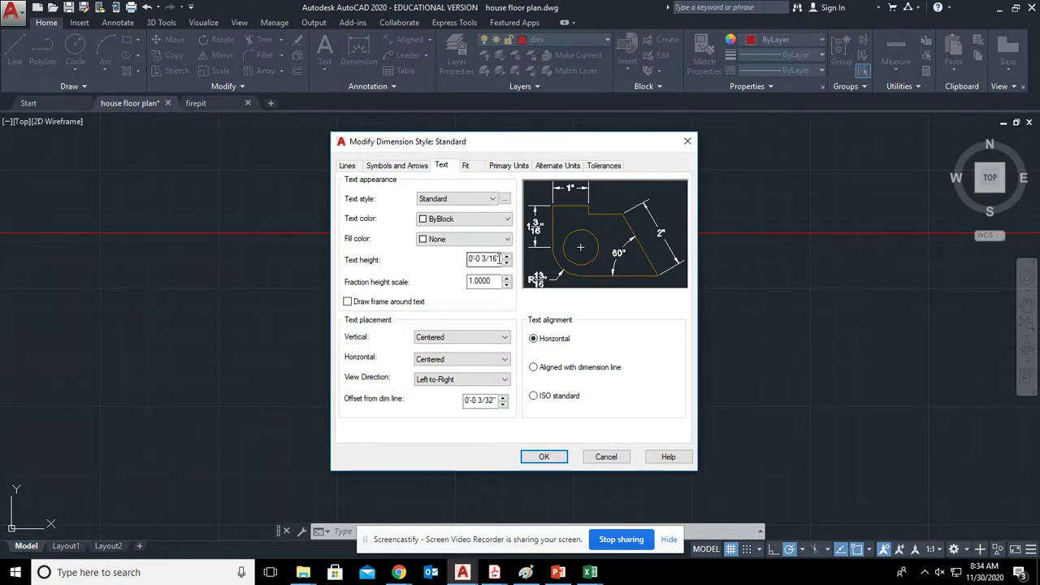
{"action": "left_click_drag", "start_coordinate": [499, 258], "coordinate": [434, 260]}
{"action": "type", "text": "1'"}
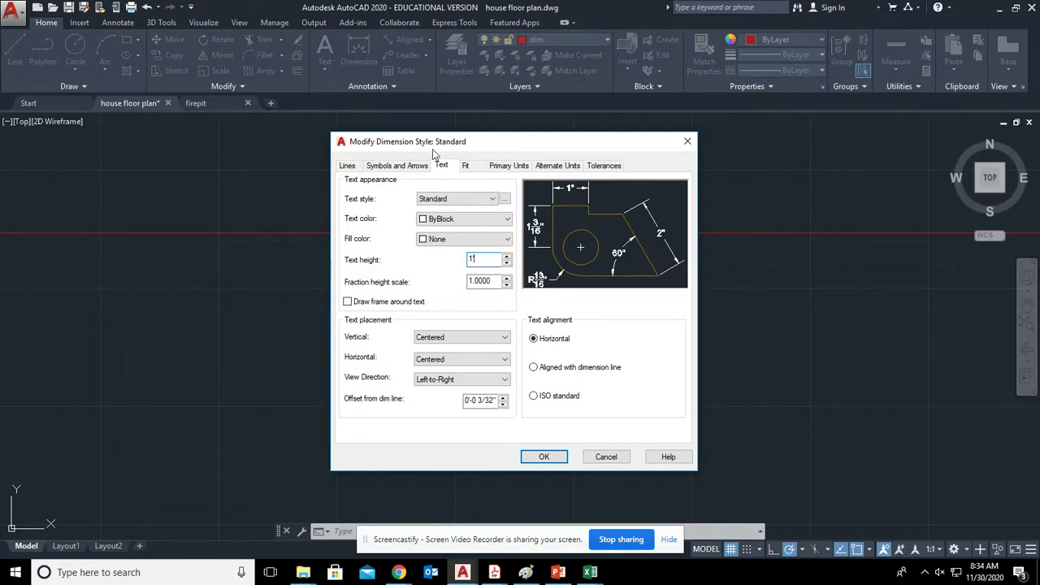
{"action": "left_click", "coordinate": [398, 165]}
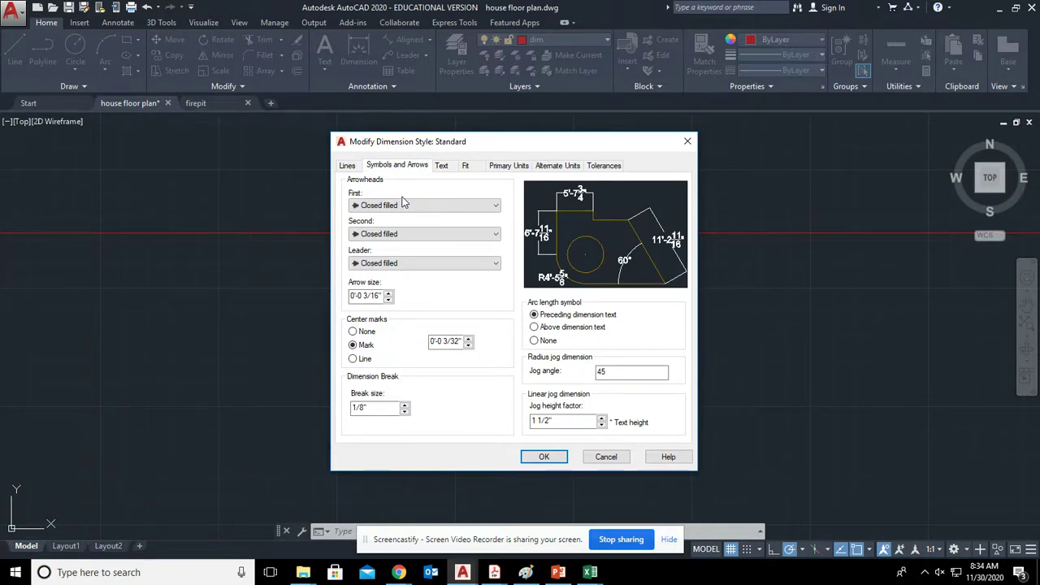
{"action": "left_click_drag", "start_coordinate": [385, 297], "coordinate": [352, 295]}
{"action": "left_click", "coordinate": [543, 456]}
{"action": "left_click", "coordinate": [600, 384]}
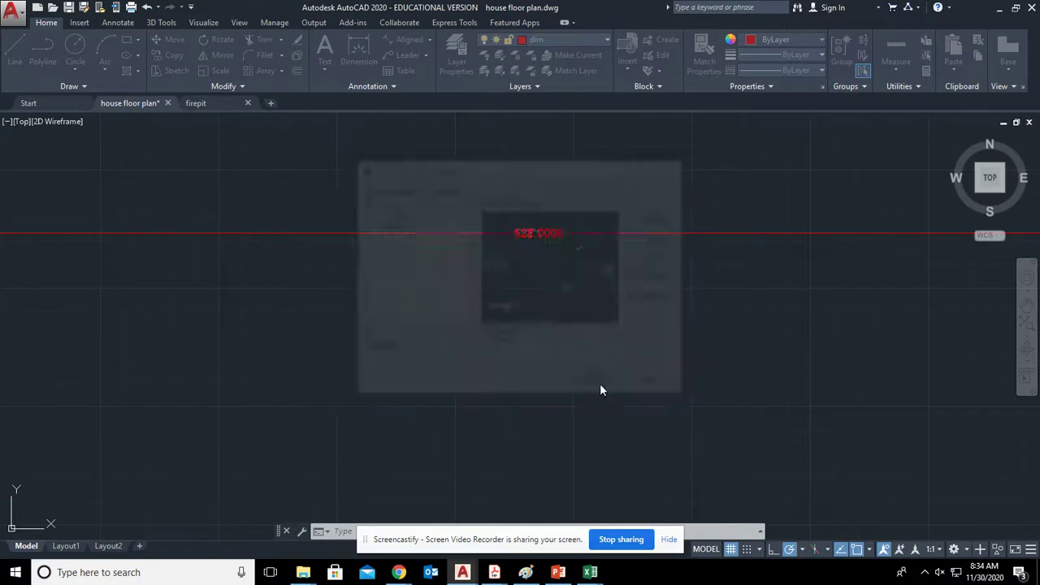
Zoom out to check the 44' top dimension, then bring up the Assignment 9 Floor plan document.
{"action": "scroll", "coordinate": [596, 367], "scroll_direction": "down", "scroll_amount": 5}
{"action": "scroll", "coordinate": [653, 398], "scroll_direction": "down", "scroll_amount": 3}
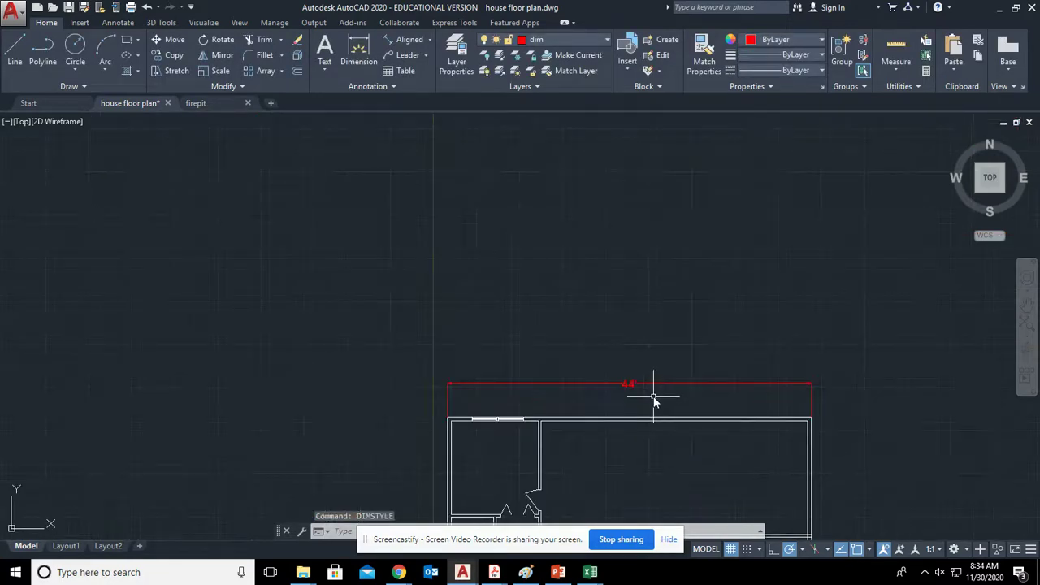
{"action": "middle_click_drag", "start_coordinate": [655, 399], "coordinate": [493, 255]}
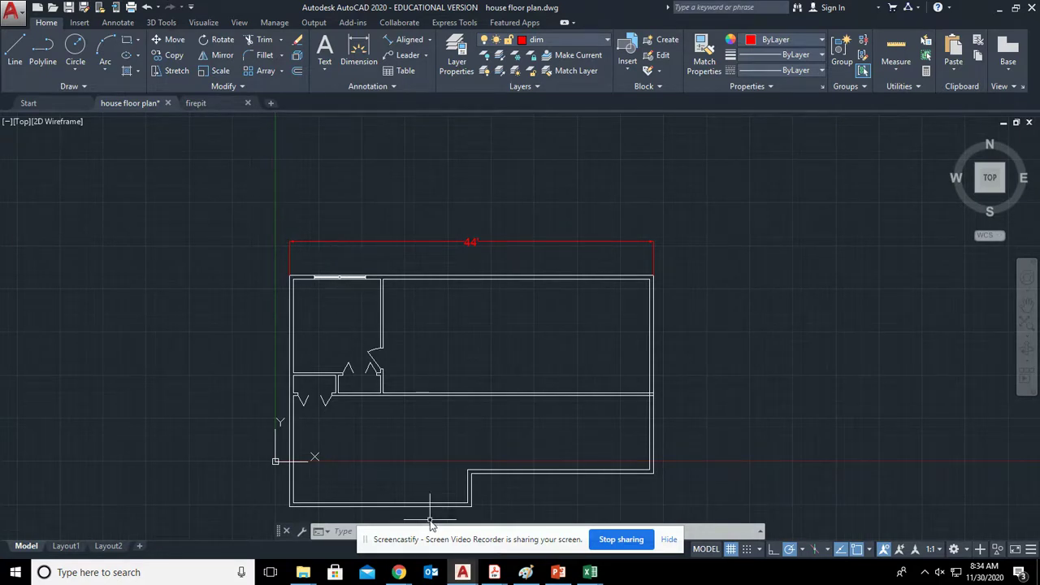
{"action": "left_click", "coordinate": [399, 574]}
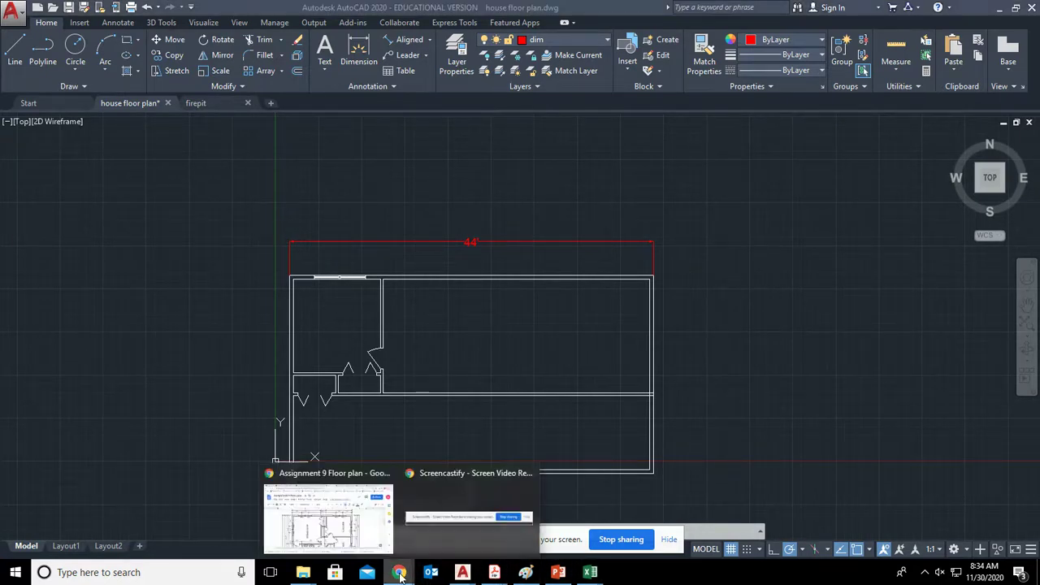
{"action": "left_click", "coordinate": [329, 512]}
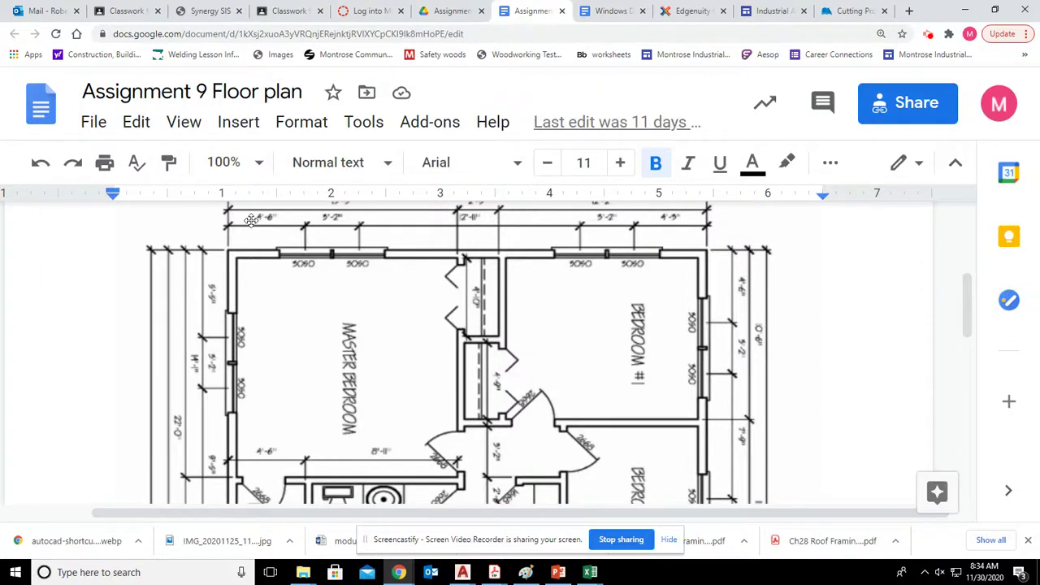
{"action": "left_click", "coordinate": [399, 572]}
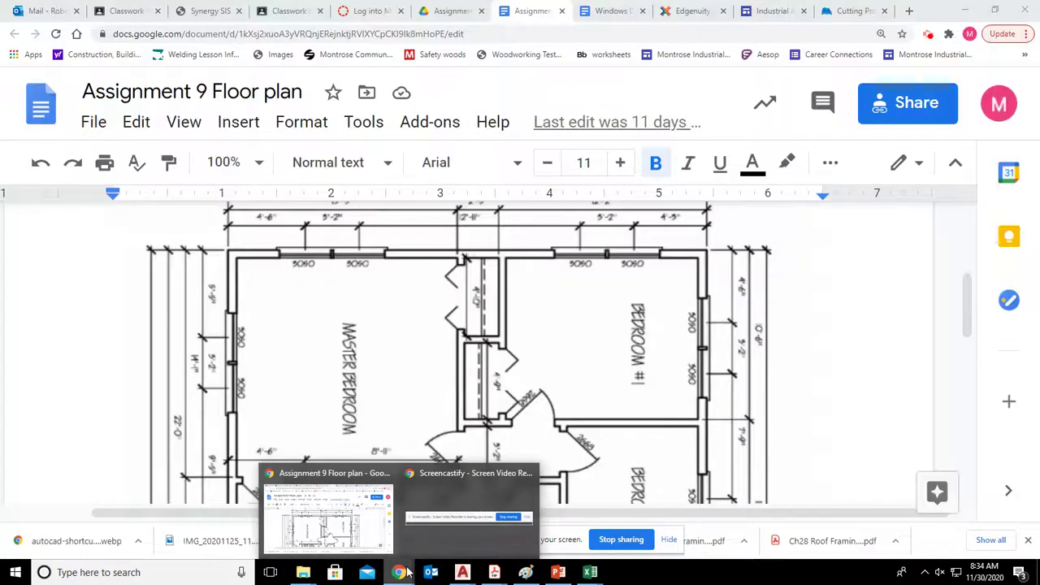
Back in AutoCAD, make layer 0 current and dimension the right wall corner to corner (24').
{"action": "left_click", "coordinate": [432, 542]}
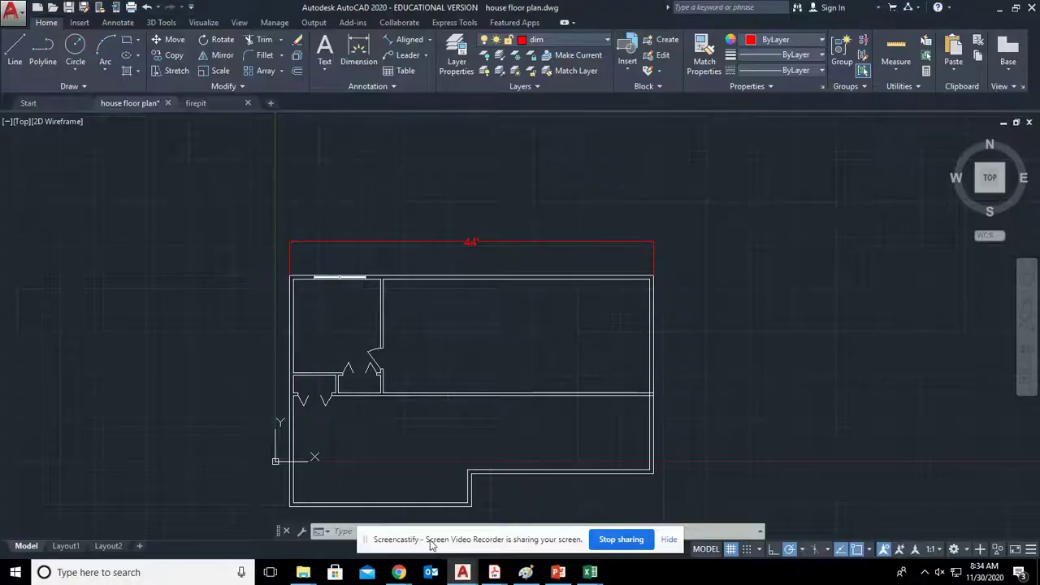
{"action": "left_click", "coordinate": [569, 39]}
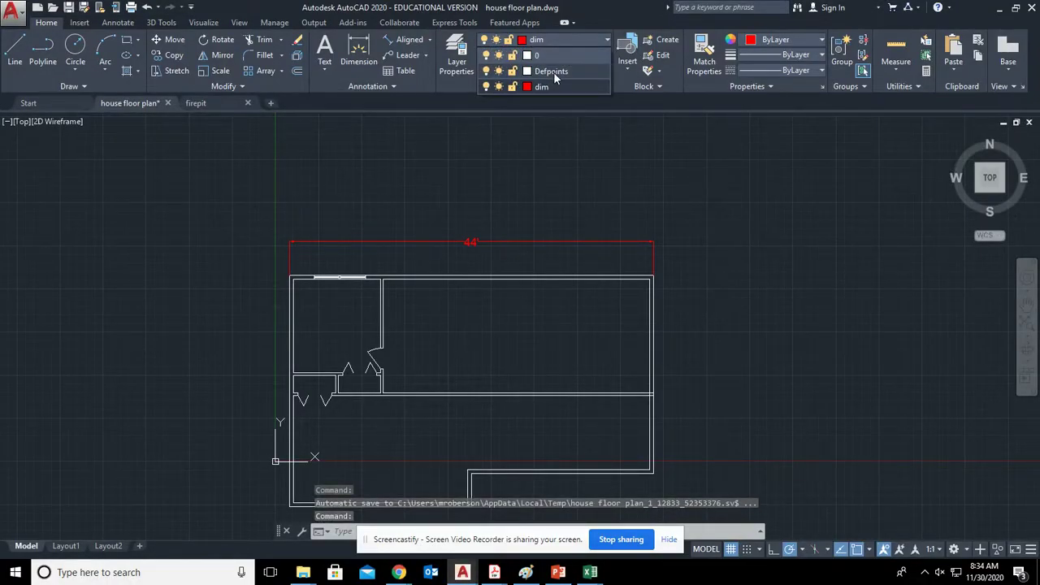
{"action": "left_click", "coordinate": [557, 59]}
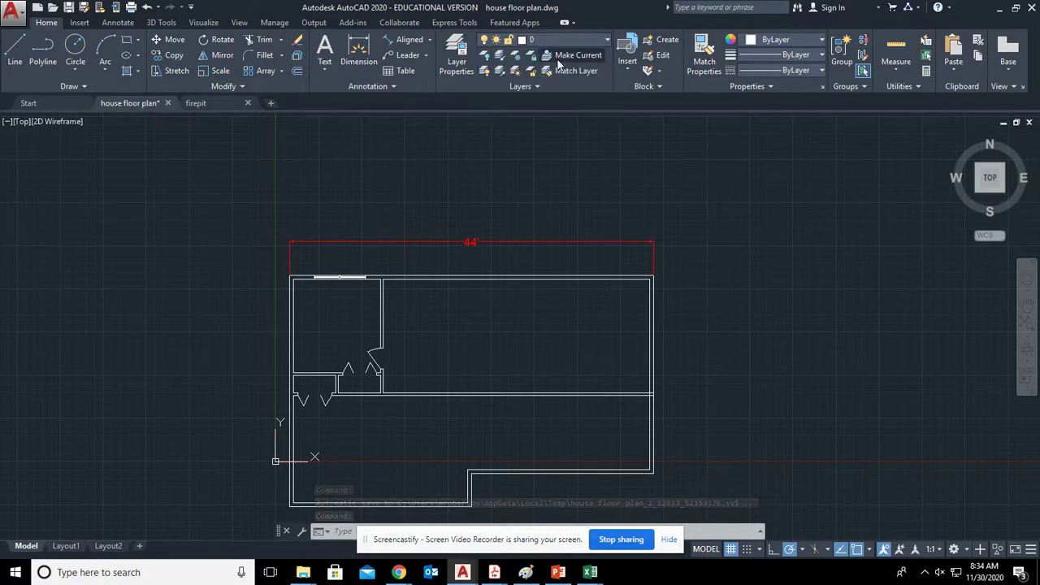
{"action": "left_click", "coordinate": [358, 51]}
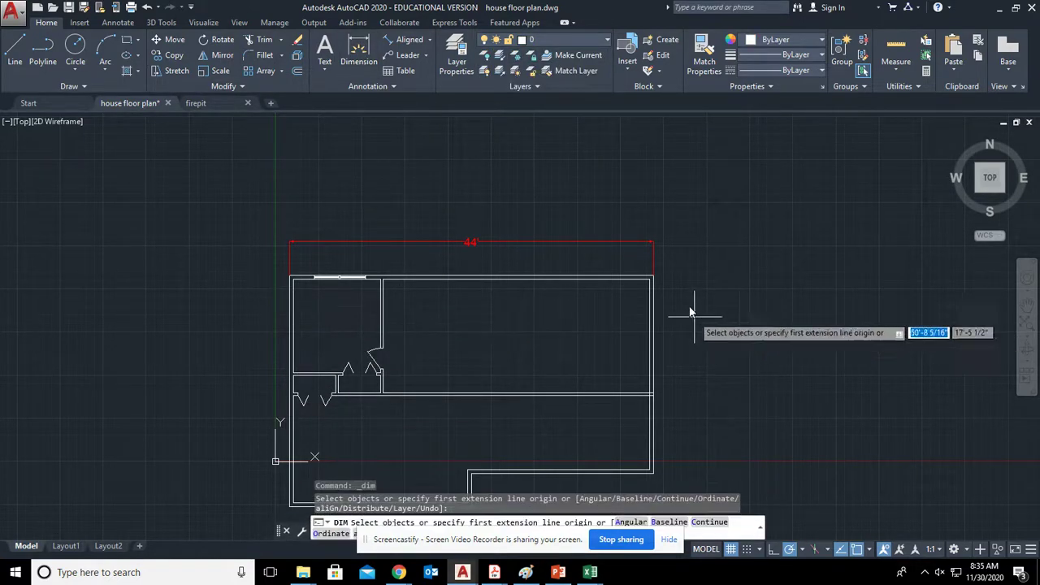
{"action": "left_click", "coordinate": [653, 279]}
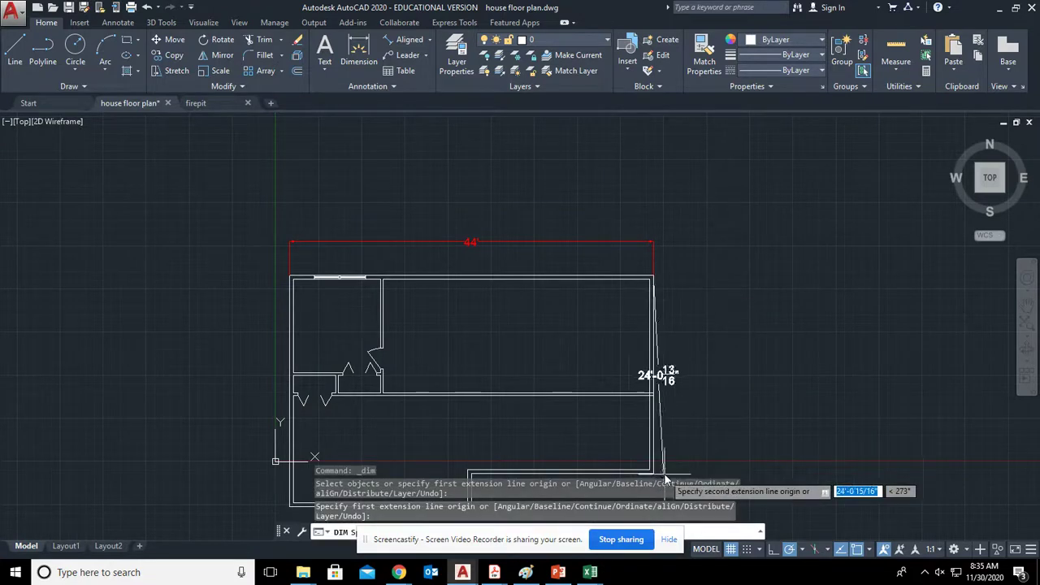
{"action": "left_click", "coordinate": [655, 471]}
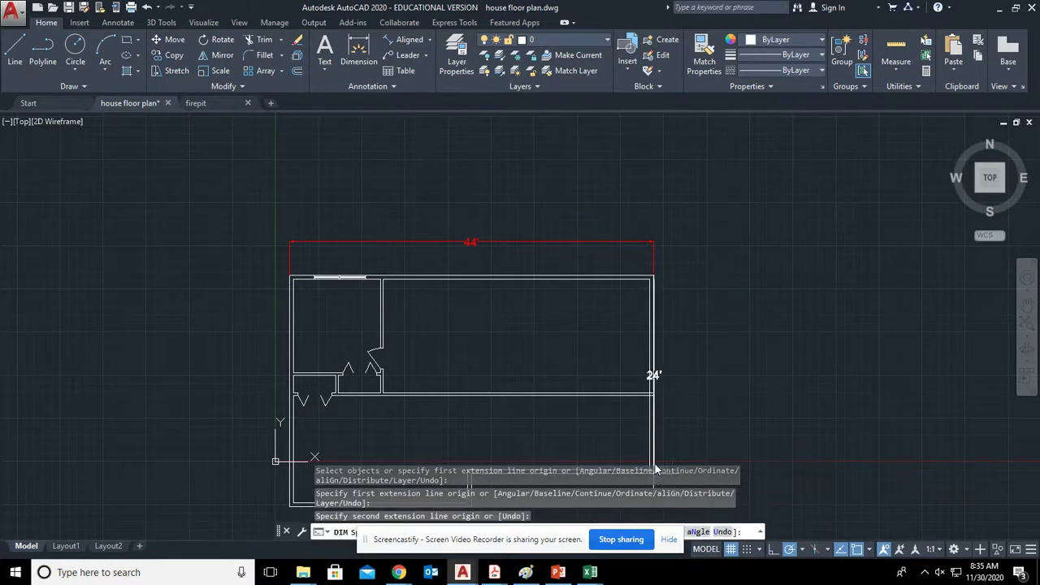
{"action": "left_click", "coordinate": [680, 382]}
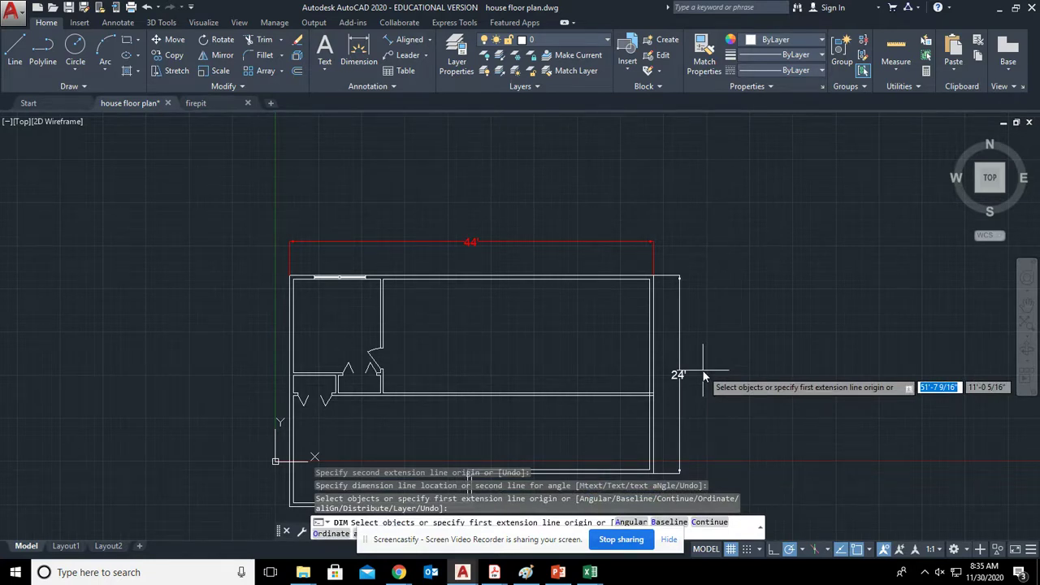
{"action": "key", "text": "Escape"}
{"action": "key", "text": "Escape"}
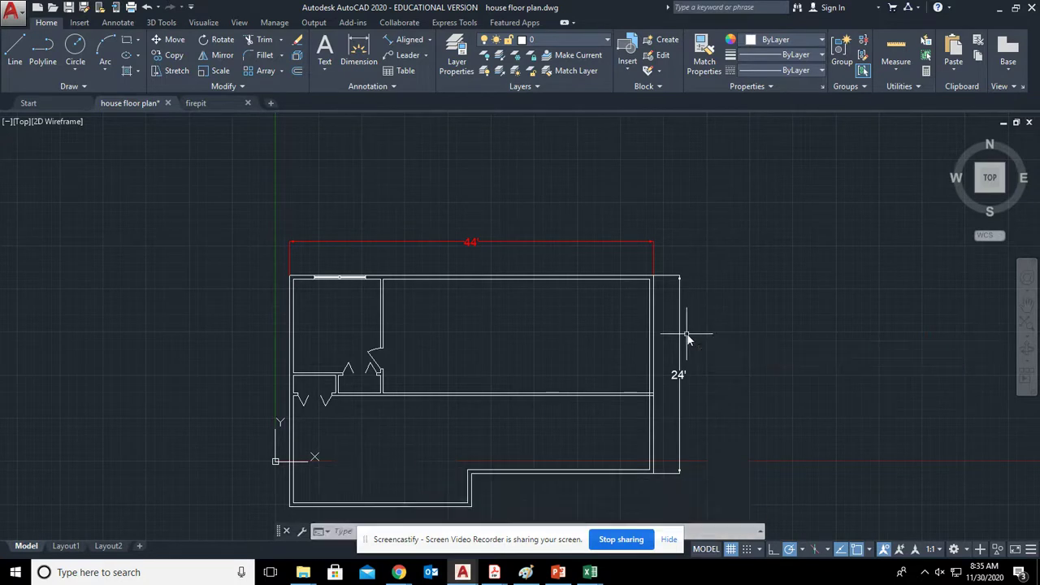
Move the 24' dimension onto the red dim layer.
{"action": "left_click", "coordinate": [684, 375]}
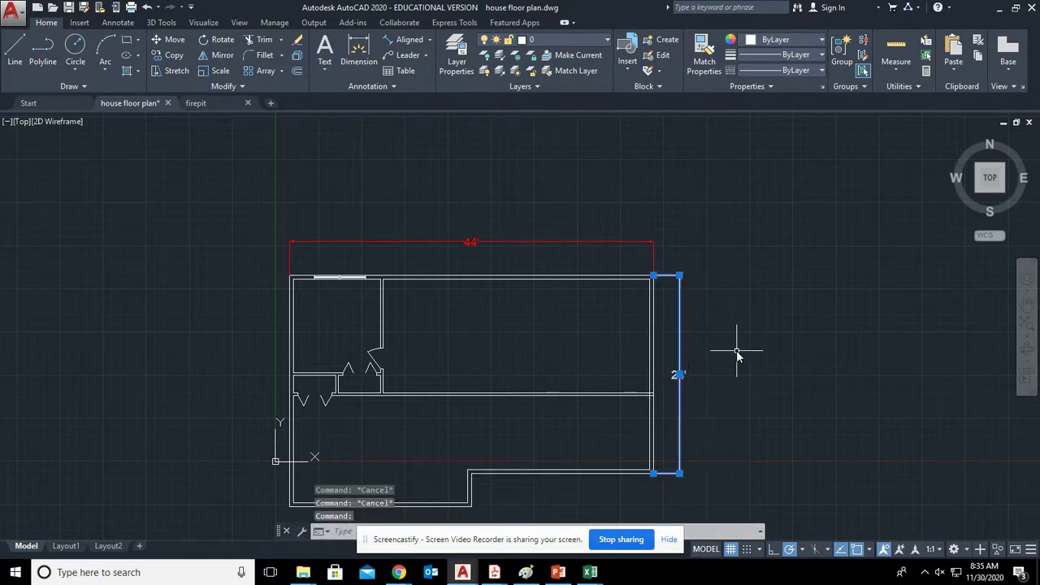
{"action": "left_click", "coordinate": [592, 39]}
{"action": "left_click", "coordinate": [562, 87]}
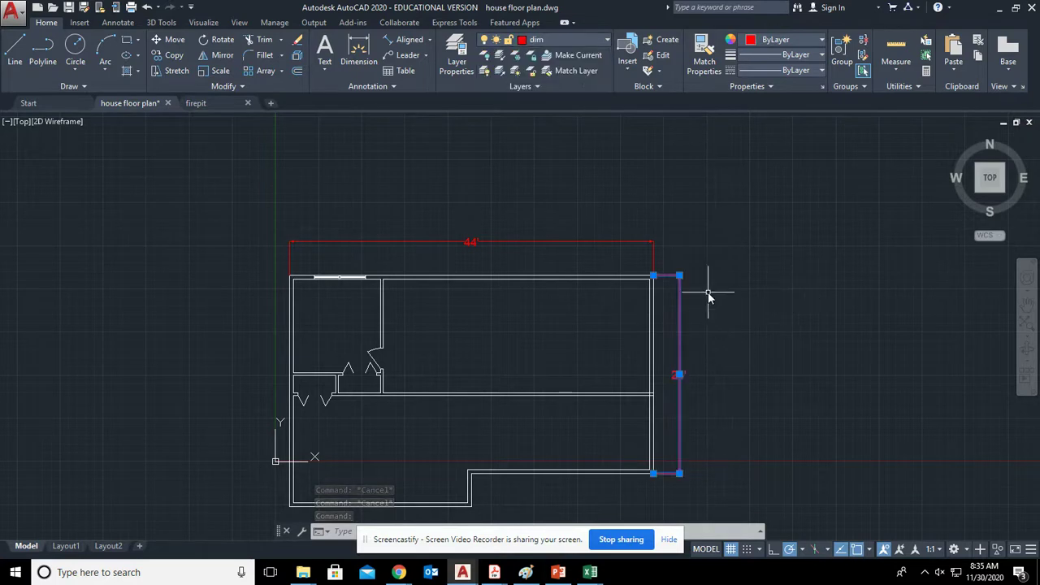
{"action": "key", "text": "Escape"}
{"action": "scroll", "coordinate": [705, 286], "scroll_direction": "up", "scroll_amount": 6}
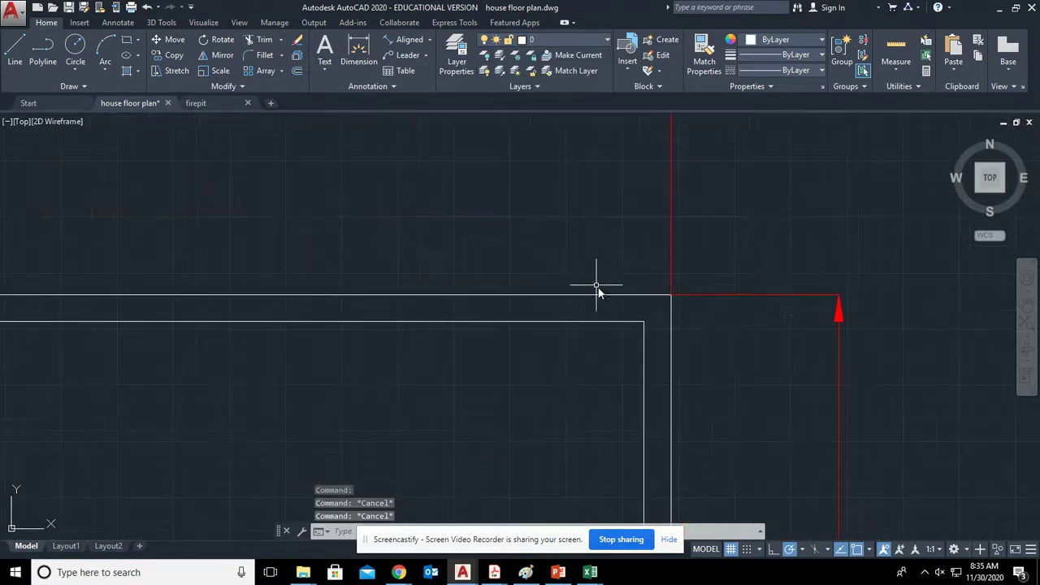
Turn object snap off with F3, cancel a started line, and zoom out to the whole plan.
{"action": "scroll", "coordinate": [504, 267], "scroll_direction": "up", "scroll_amount": 6}
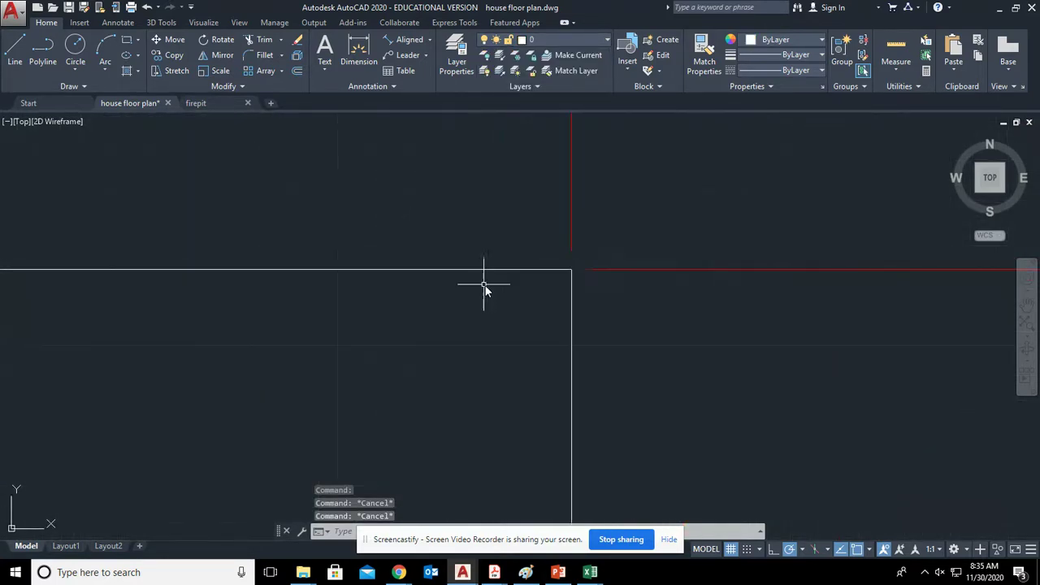
{"action": "middle_click_drag", "start_coordinate": [818, 281], "coordinate": [503, 344]}
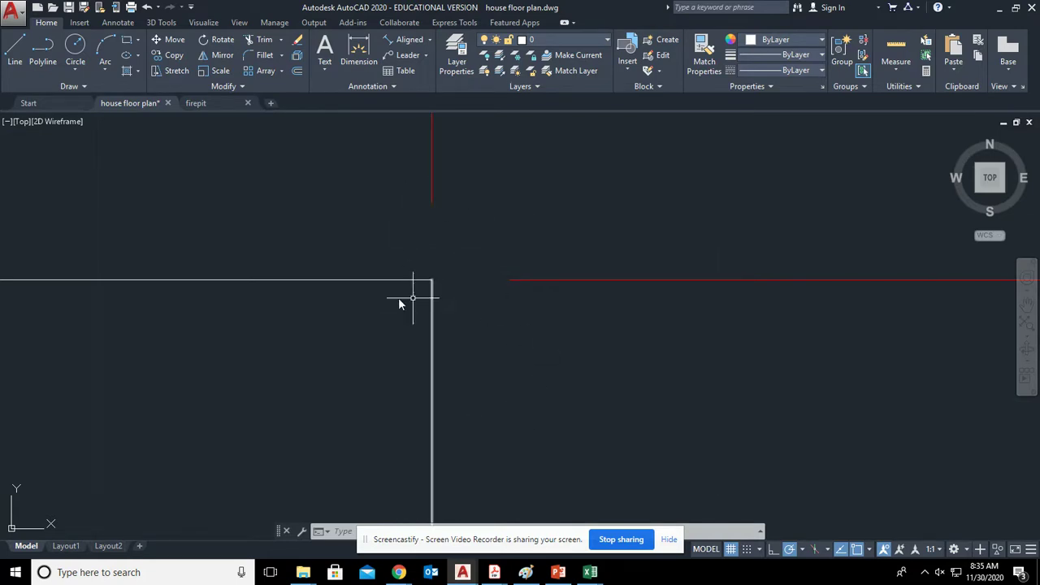
{"action": "scroll", "coordinate": [397, 335], "scroll_direction": "down", "scroll_amount": 5}
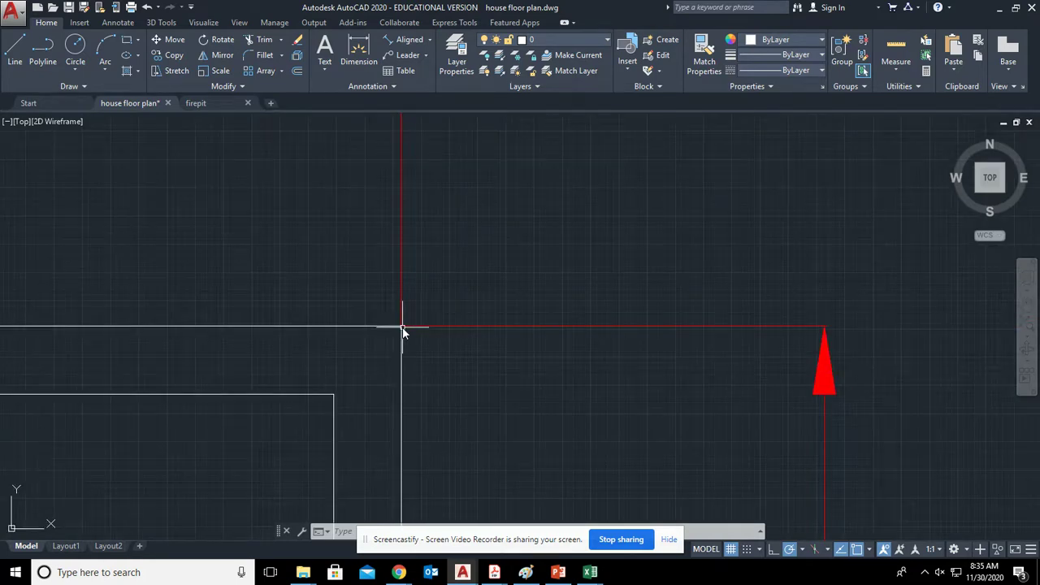
{"action": "scroll", "coordinate": [402, 328], "scroll_direction": "down", "scroll_amount": 2}
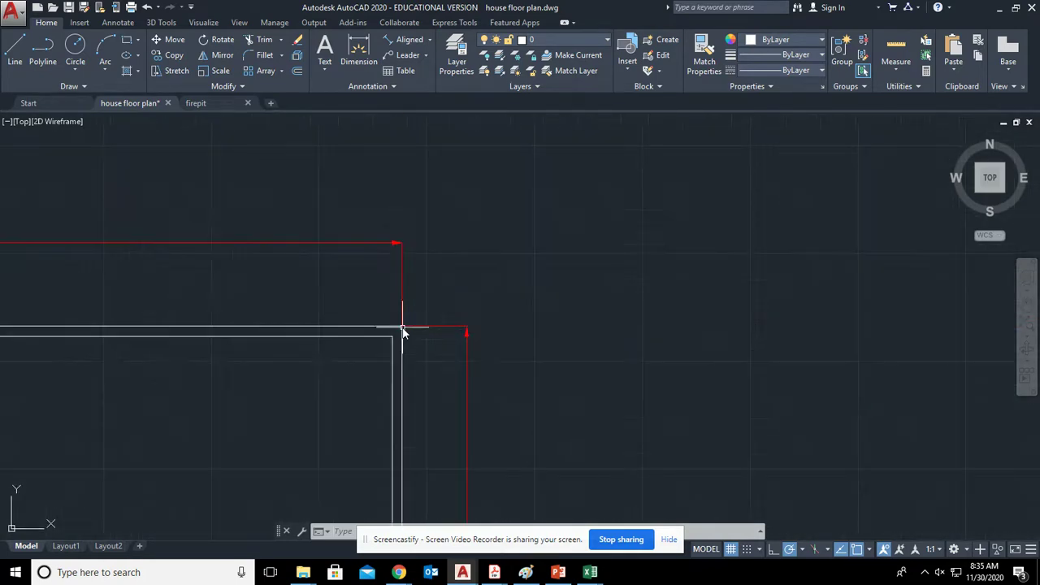
{"action": "left_click", "coordinate": [858, 550]}
{"action": "left_click", "coordinate": [858, 550]}
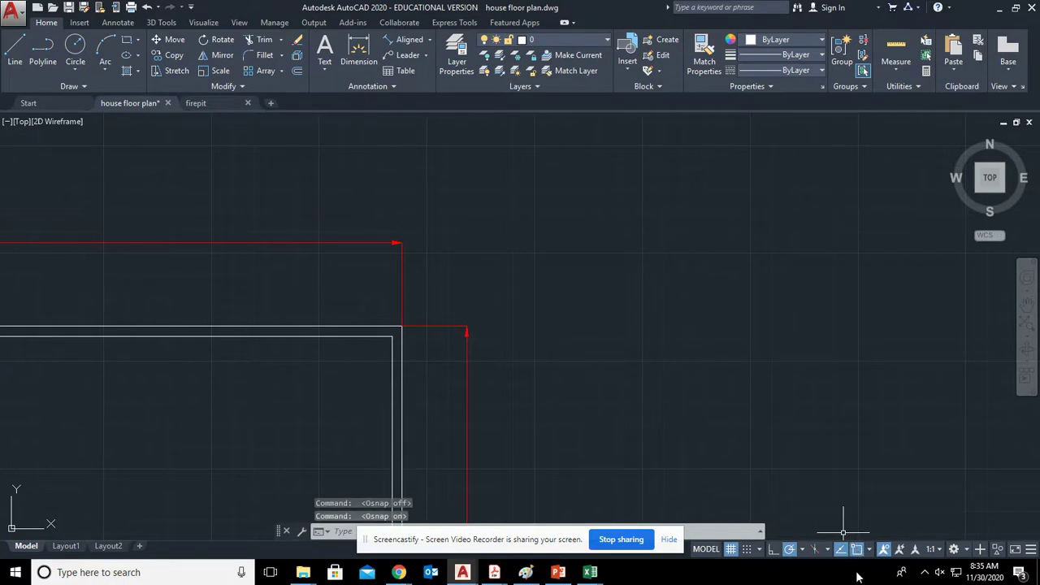
{"action": "key", "text": "F3"}
{"action": "key", "text": "F3"}
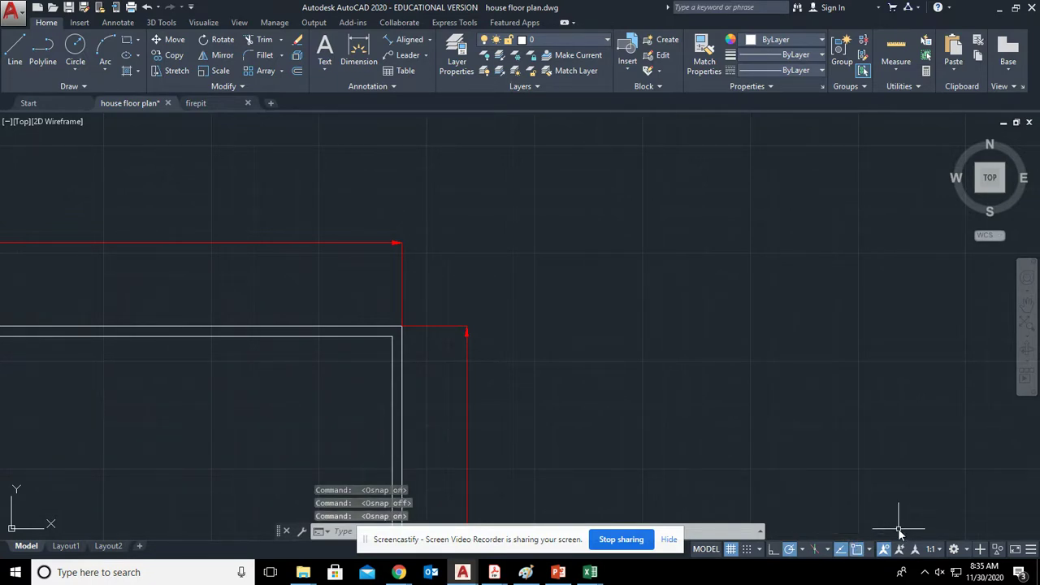
{"action": "left_click", "coordinate": [15, 50]}
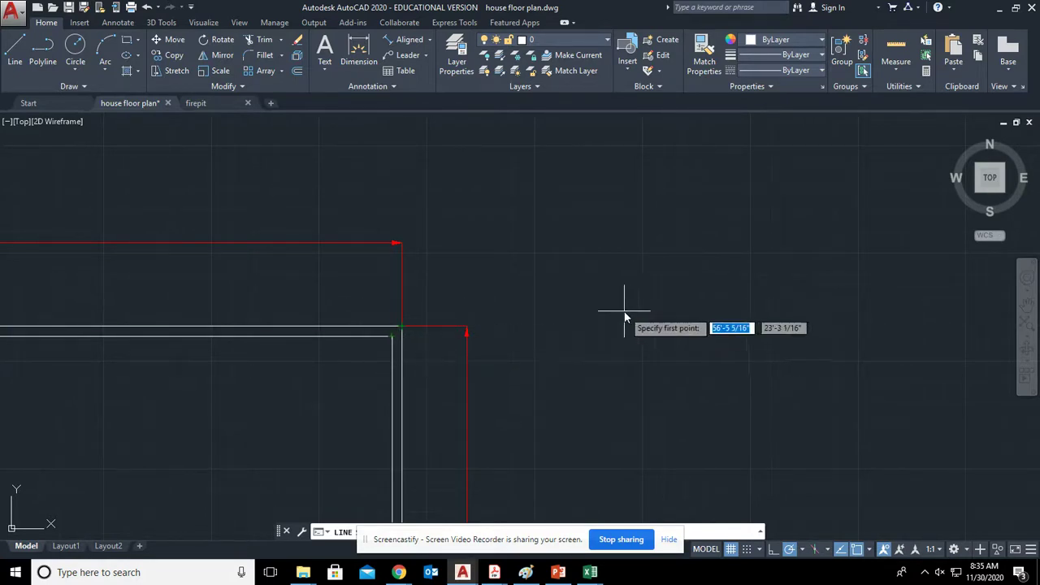
{"action": "key", "text": "Escape"}
{"action": "key", "text": "Escape"}
{"action": "key", "text": "Escape"}
{"action": "scroll", "coordinate": [610, 314], "scroll_direction": "down", "scroll_amount": 5}
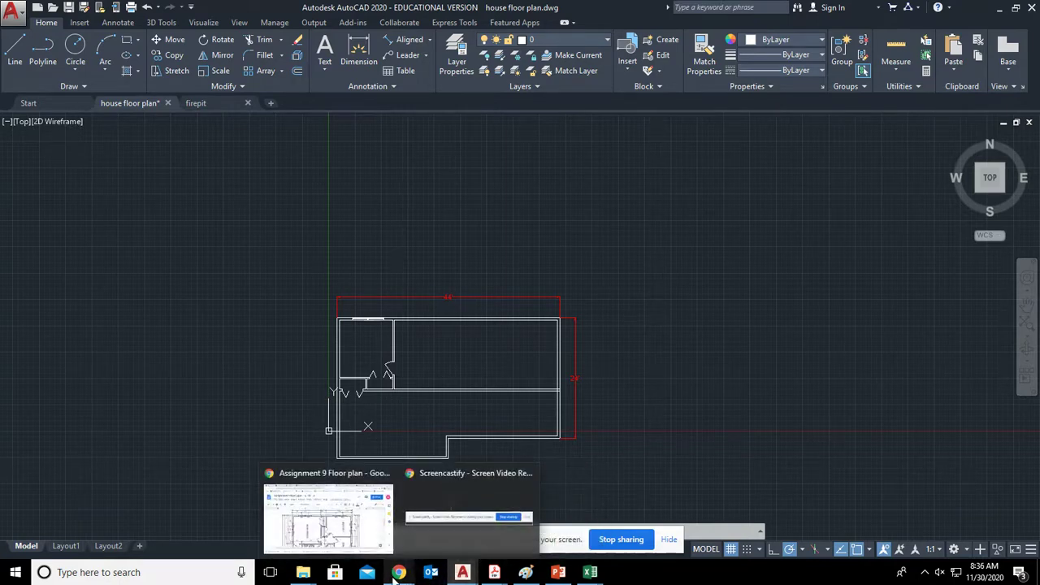
Scroll the Assignment 9 reference down to the living and dining area, then return to AutoCAD.
{"action": "left_click", "coordinate": [319, 524]}
{"action": "scroll", "coordinate": [557, 486], "scroll_direction": "down", "scroll_amount": 3}
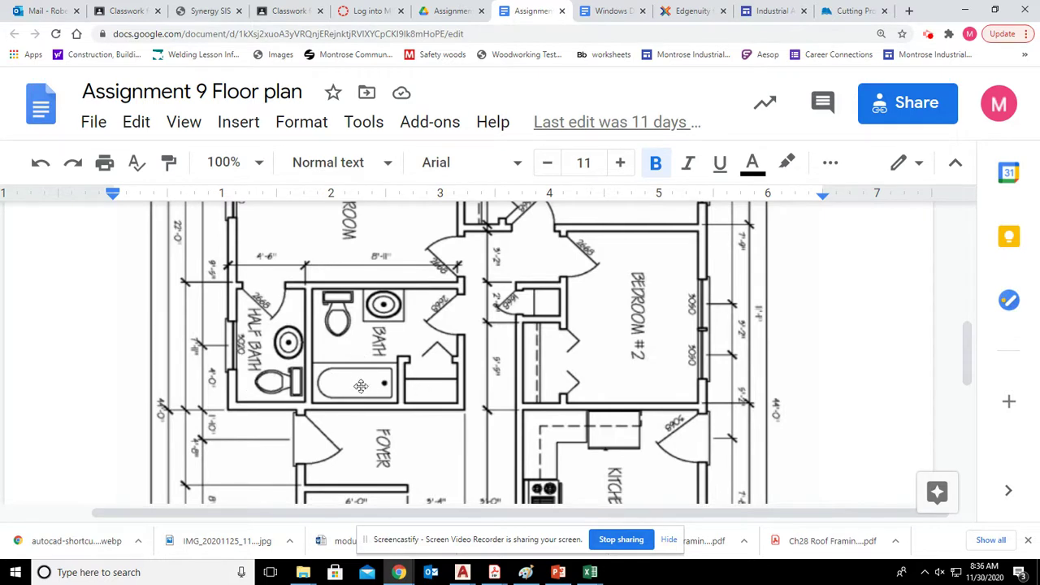
{"action": "scroll", "coordinate": [398, 393], "scroll_direction": "down", "scroll_amount": 1}
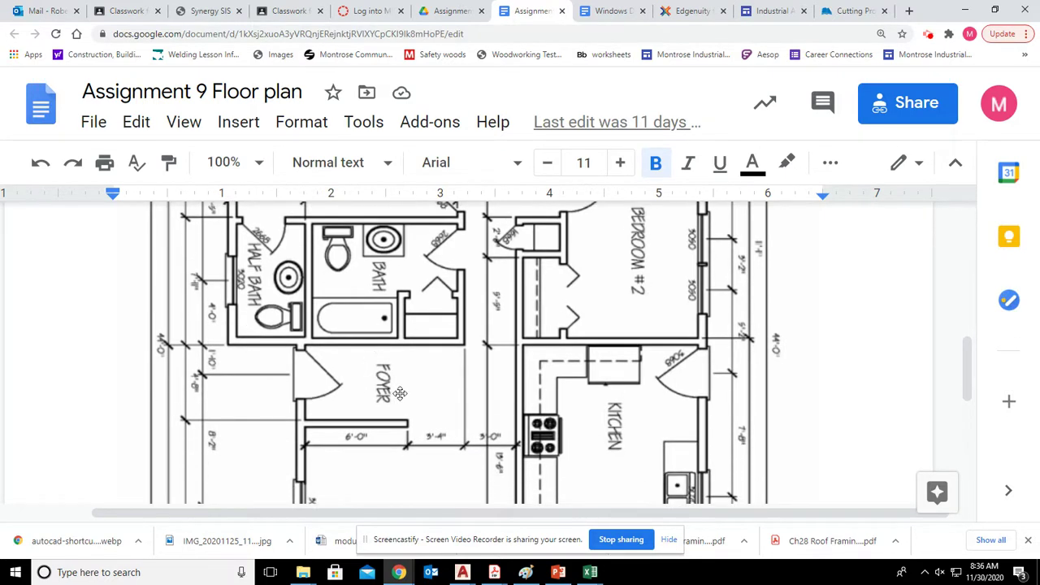
{"action": "scroll", "coordinate": [585, 451], "scroll_direction": "down", "scroll_amount": 1}
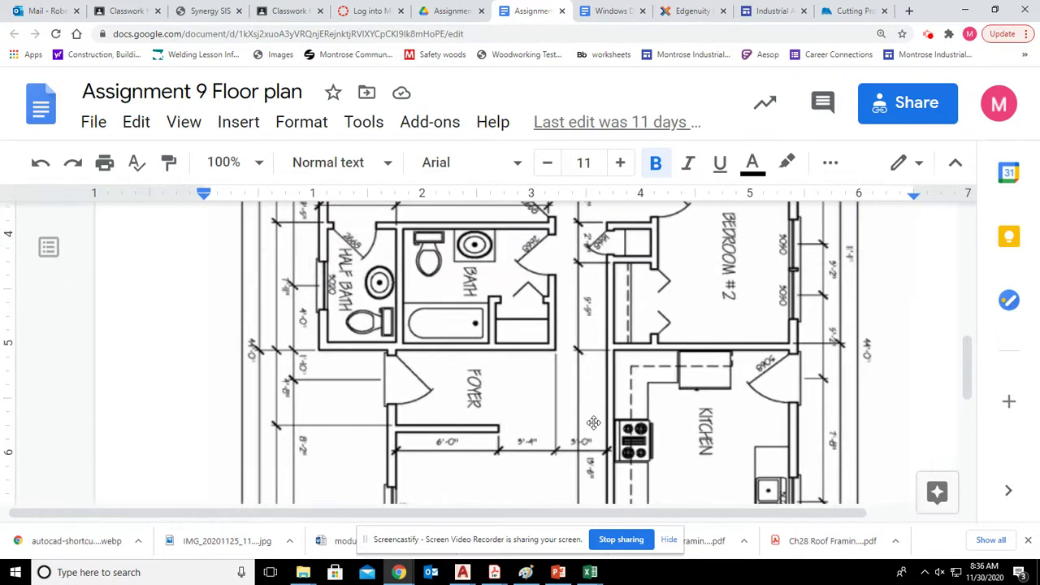
{"action": "scroll", "coordinate": [666, 431], "scroll_direction": "down", "scroll_amount": 1}
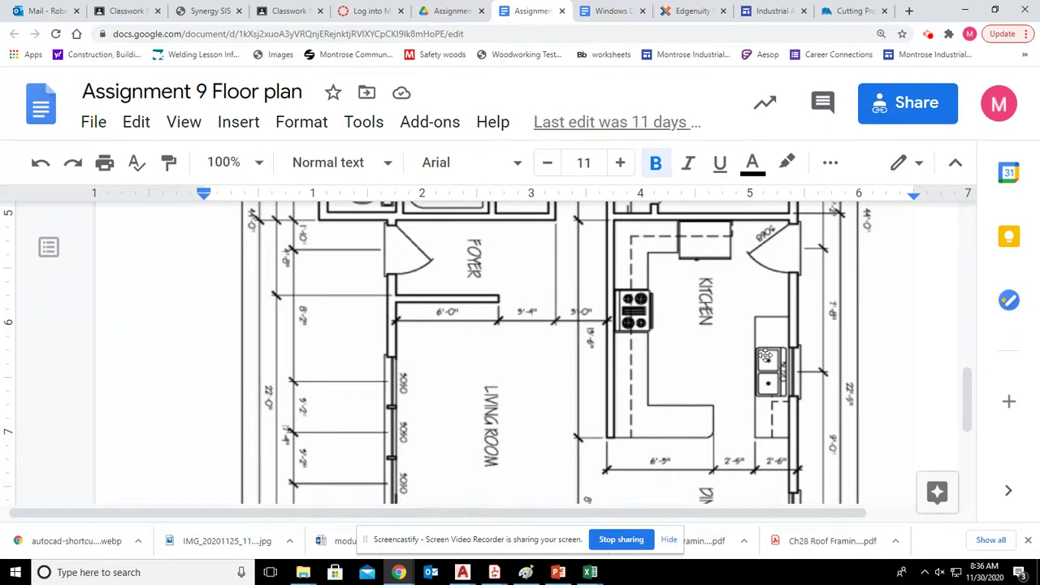
{"action": "scroll", "coordinate": [765, 356], "scroll_direction": "up", "scroll_amount": 5}
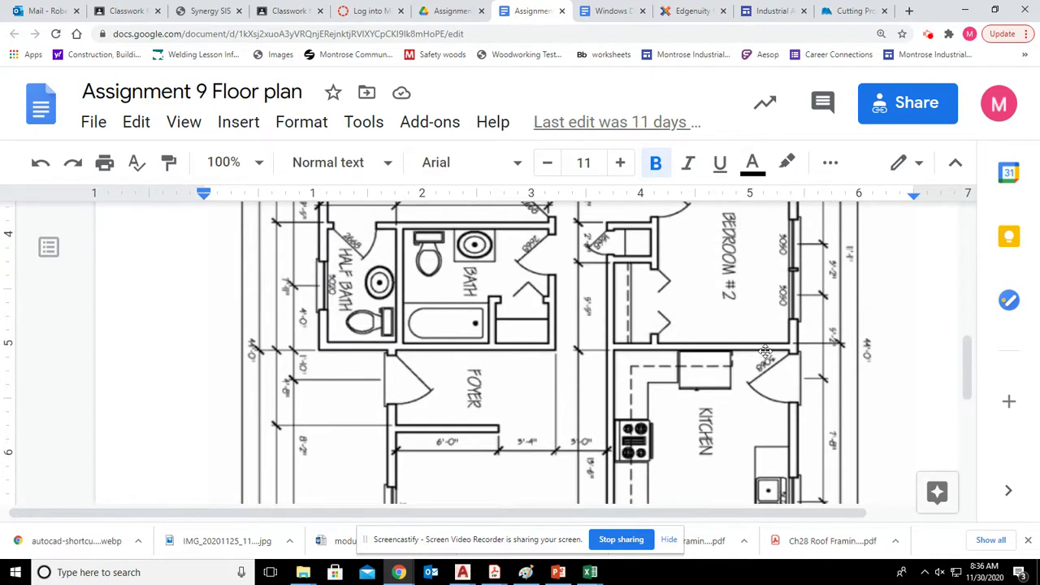
{"action": "scroll", "coordinate": [764, 351], "scroll_direction": "up", "scroll_amount": 1}
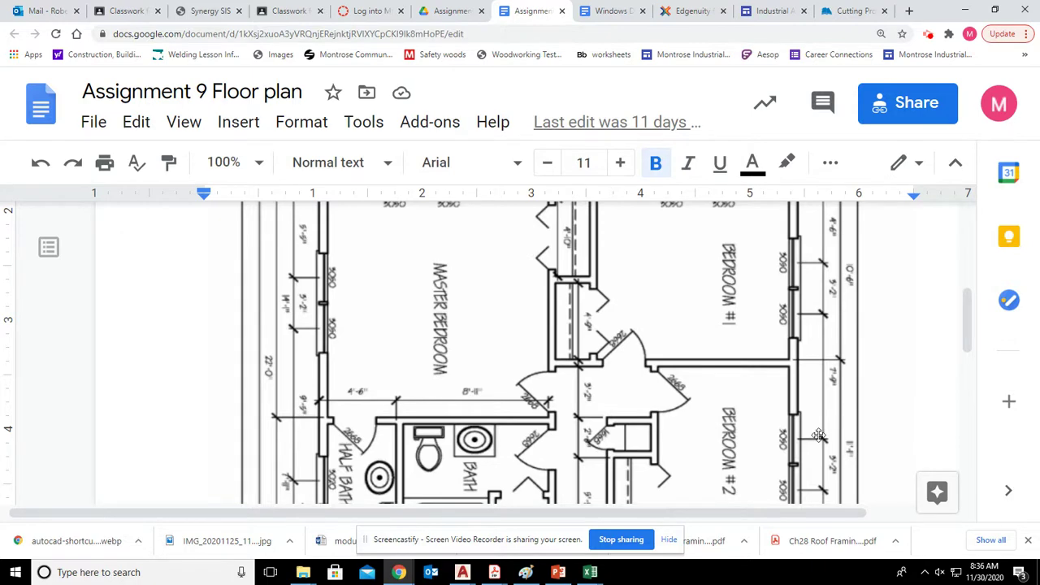
{"action": "scroll", "coordinate": [818, 436], "scroll_direction": "up", "scroll_amount": 4}
{"action": "scroll", "coordinate": [818, 436], "scroll_direction": "down", "scroll_amount": 7}
{"action": "scroll", "coordinate": [818, 436], "scroll_direction": "down", "scroll_amount": 3}
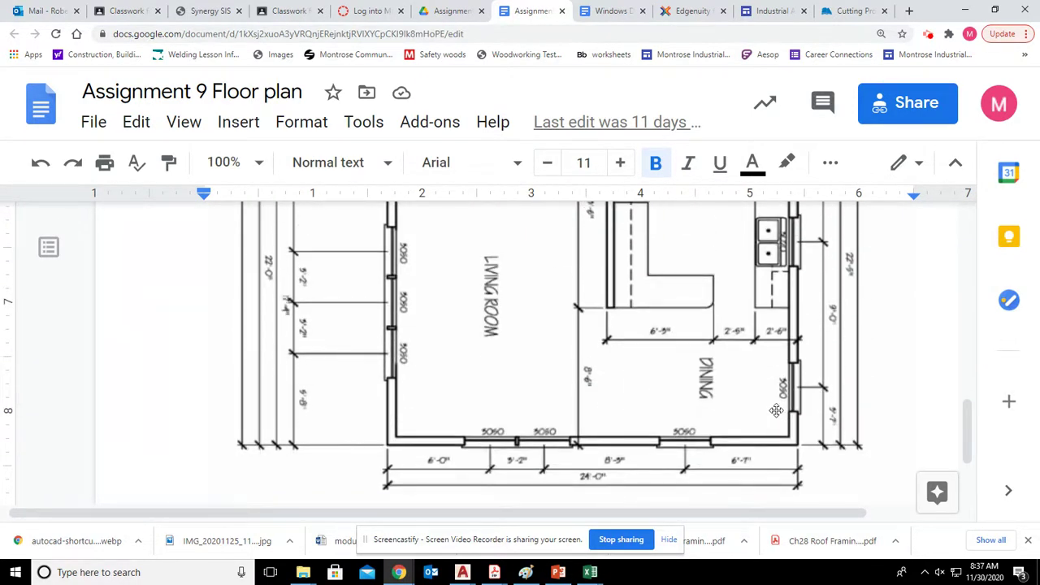
{"action": "mouse_move", "coordinate": [470, 565]}
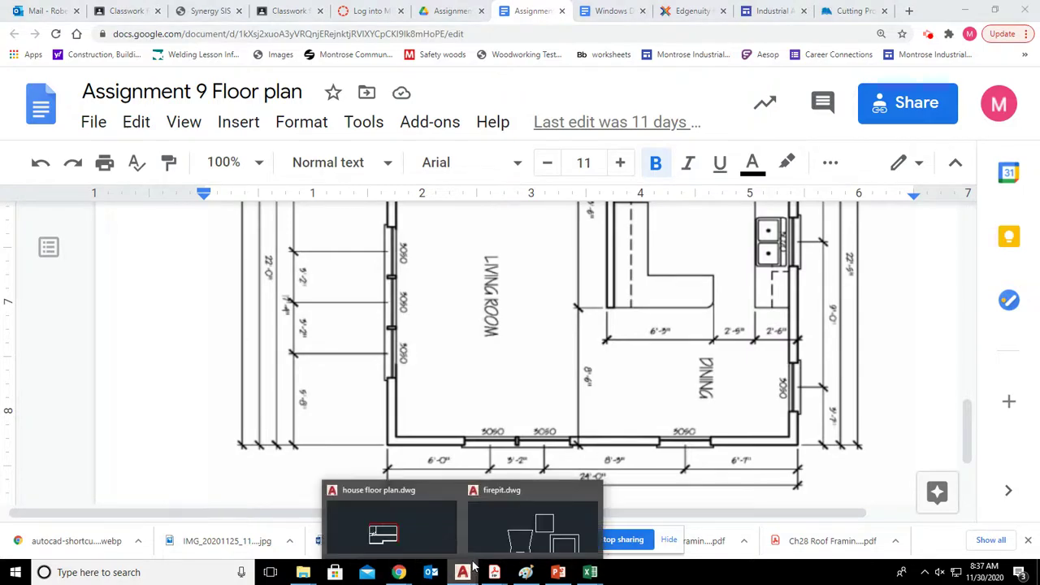
{"action": "left_click", "coordinate": [417, 521]}
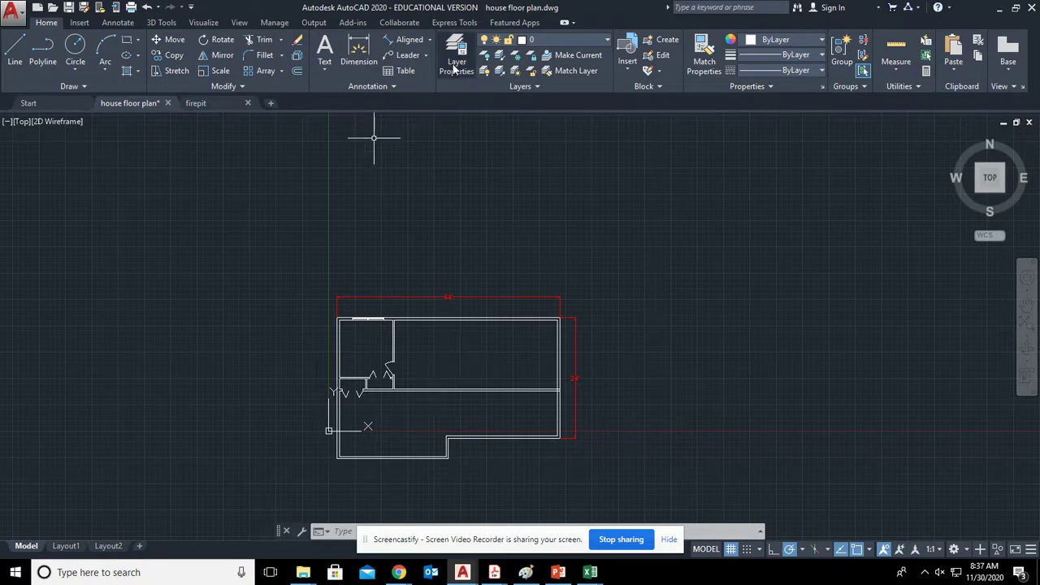
Switch back to the Assignment 9 Floor plan reference in Chrome.
{"action": "left_click", "coordinate": [398, 572]}
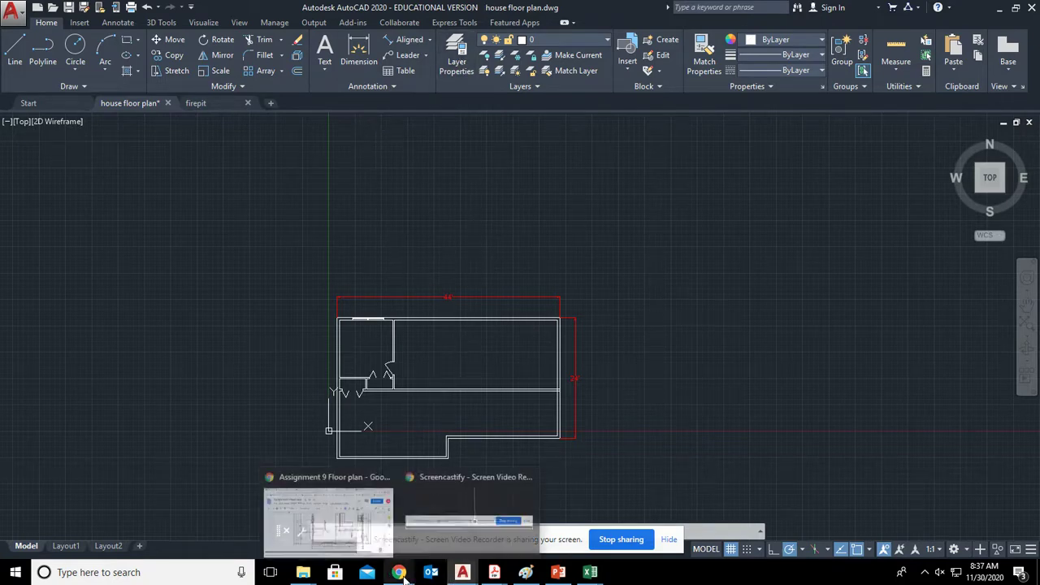
{"action": "left_click", "coordinate": [365, 527]}
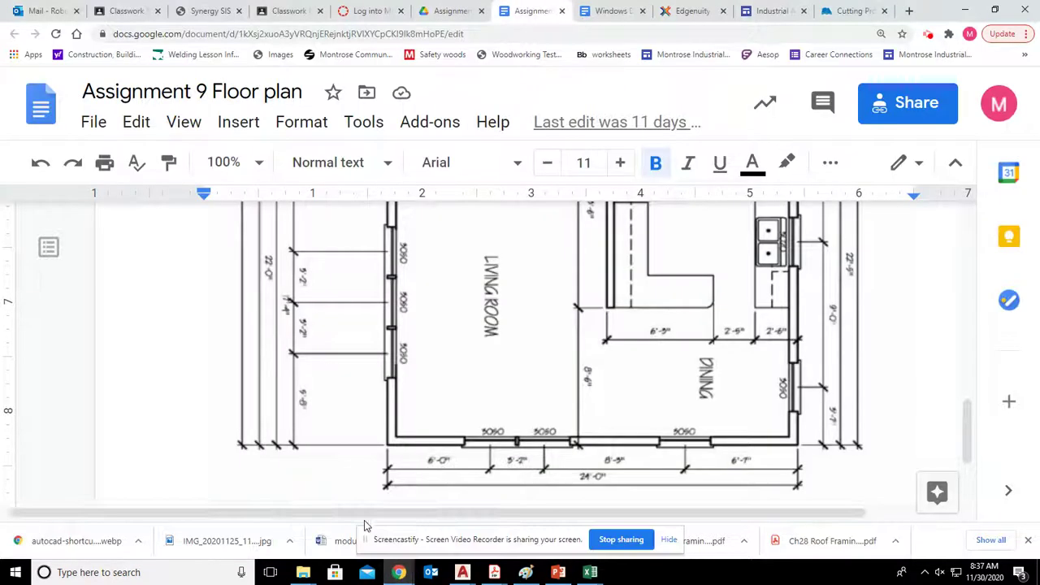
Review the class notes and Windows Doors symbol sheet, then show the Drive Assignments folder.
{"action": "left_click", "coordinate": [290, 11]}
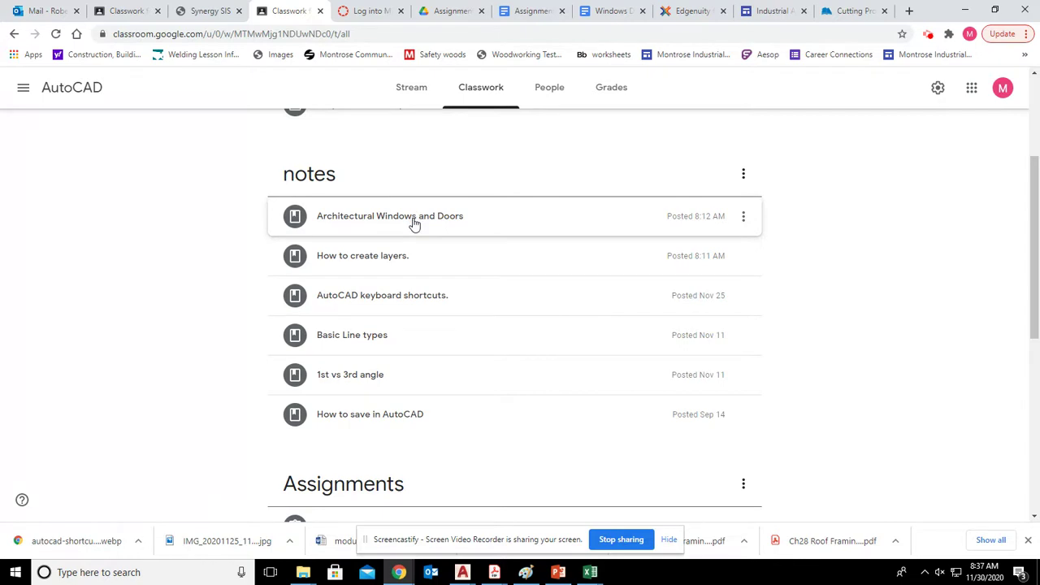
{"action": "left_click", "coordinate": [605, 11]}
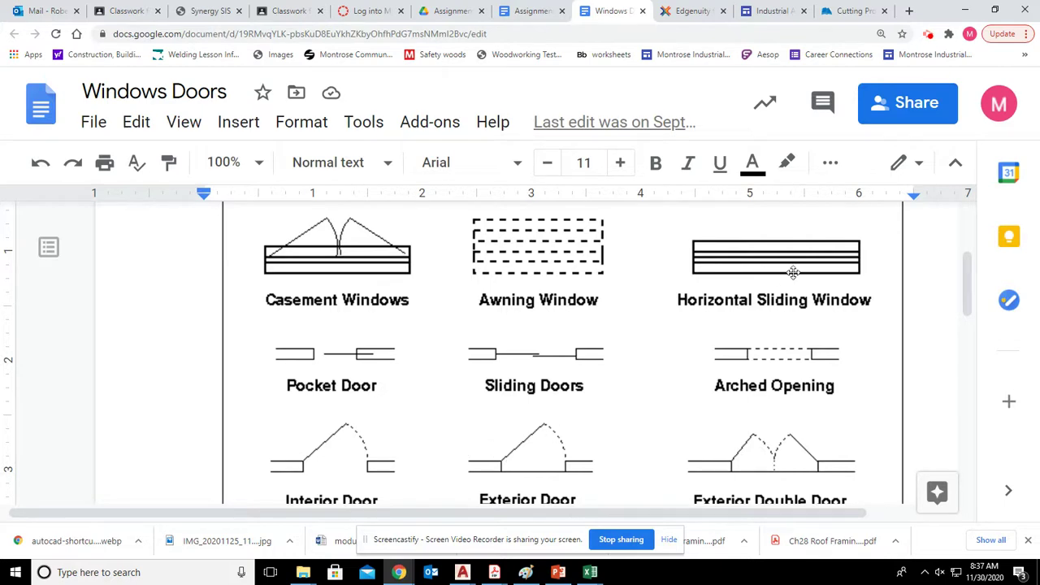
{"action": "left_click", "coordinate": [534, 10]}
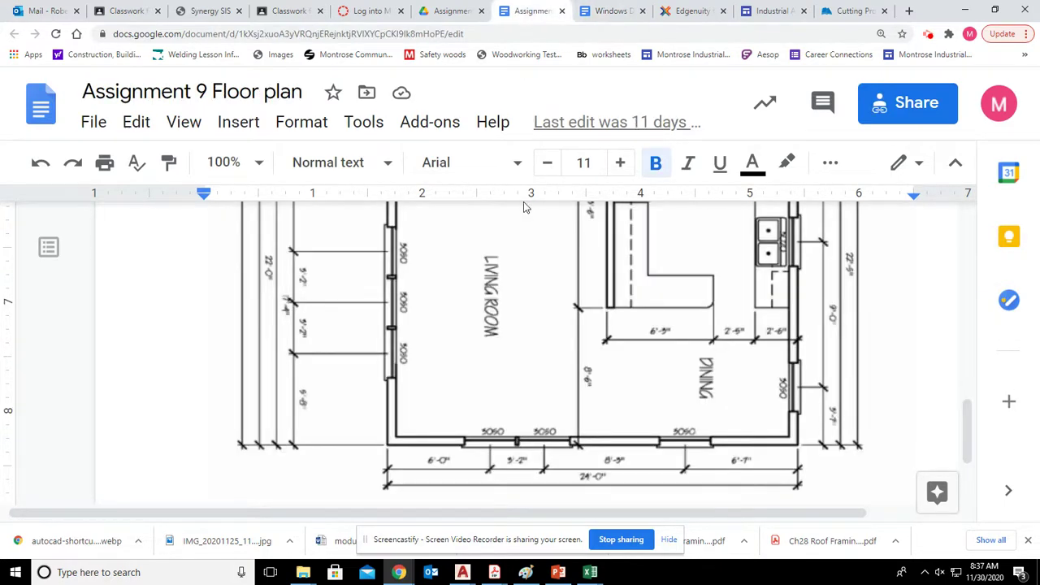
{"action": "left_click", "coordinate": [443, 8]}
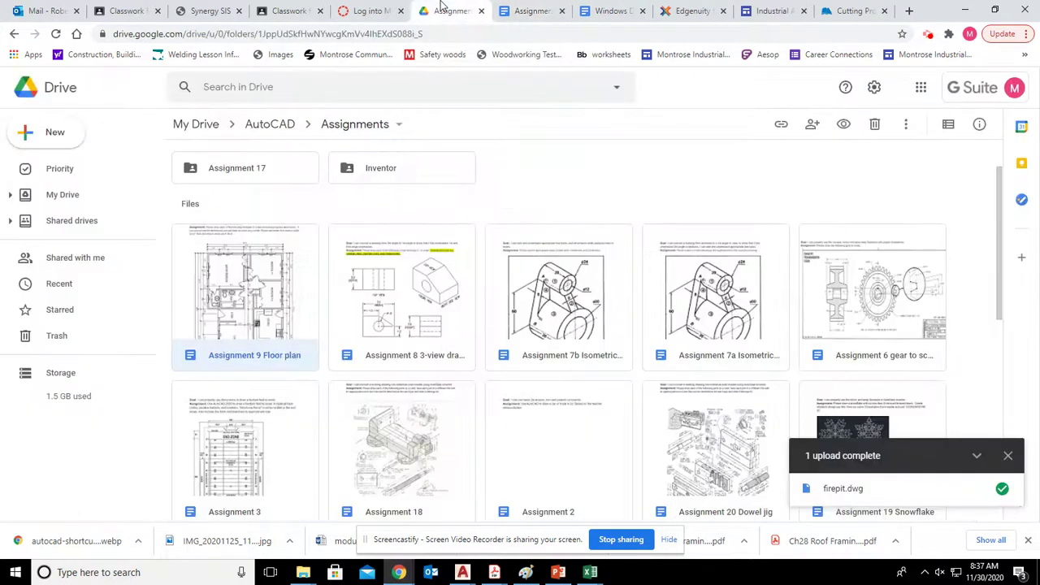
Open the 'To Create Drawing Layers from AutoCAD Layers' note in AutoCAD › Notes and scroll to its layer list.
{"action": "left_click", "coordinate": [273, 126]}
{"action": "double_click", "coordinate": [574, 243]}
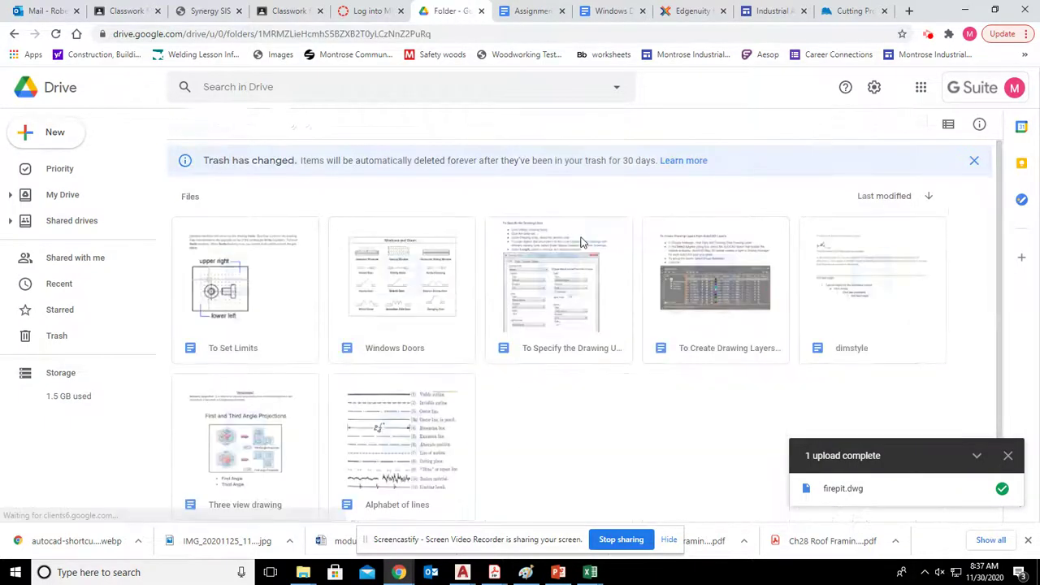
{"action": "scroll", "coordinate": [793, 333], "scroll_direction": "down", "scroll_amount": 1}
{"action": "double_click", "coordinate": [712, 291]}
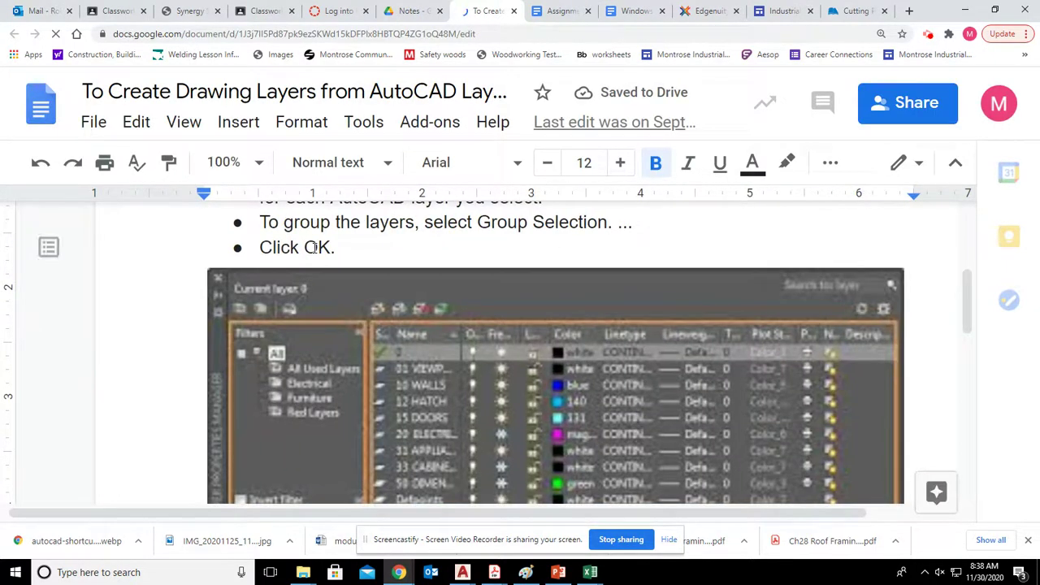
{"action": "scroll", "coordinate": [603, 385], "scroll_direction": "down", "scroll_amount": 6}
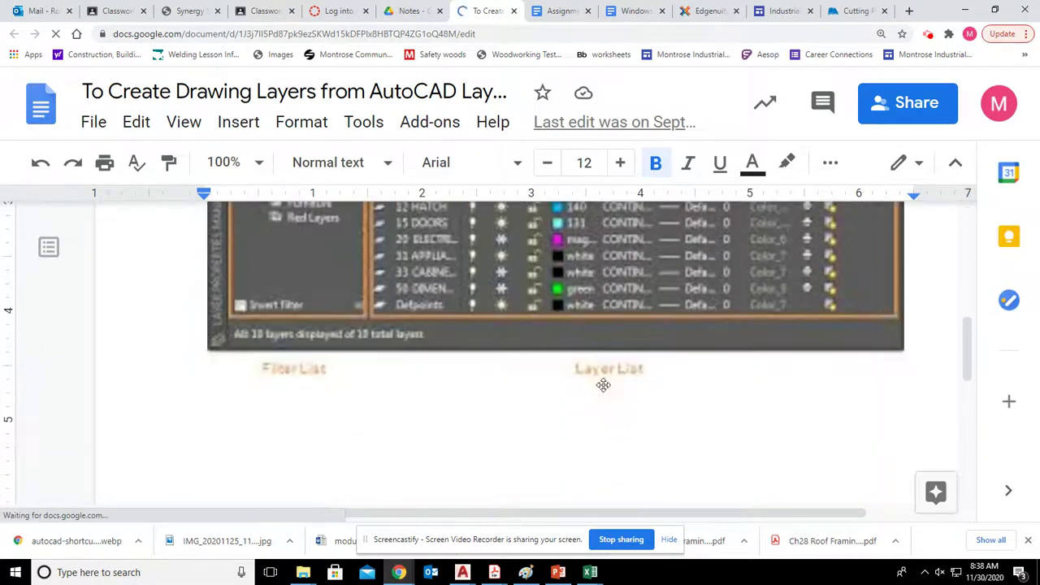